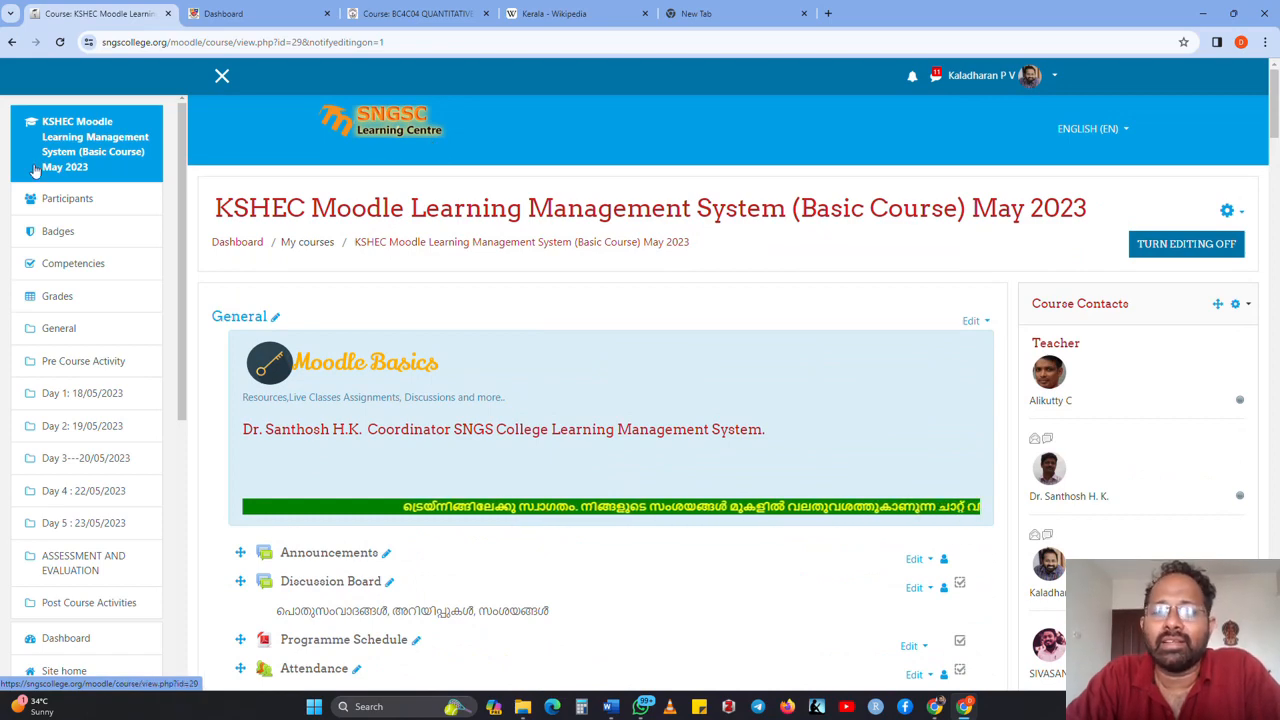
Step: Compare the KSHEC Moodle course page with editing turned off and back on, and look through its topics down to Post Course Activities
{"action": "left_click", "coordinate": [251, 14]}
{"action": "left_click", "coordinate": [100, 14]}
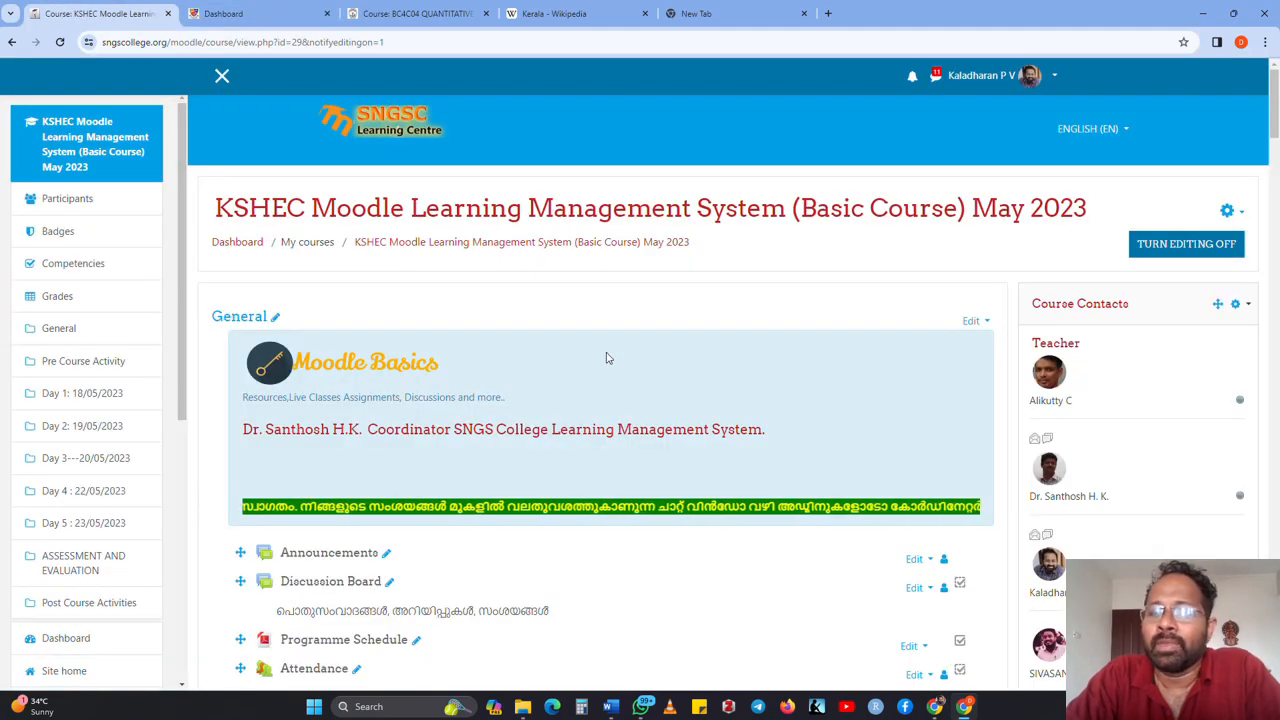
{"action": "left_click", "coordinate": [1190, 251]}
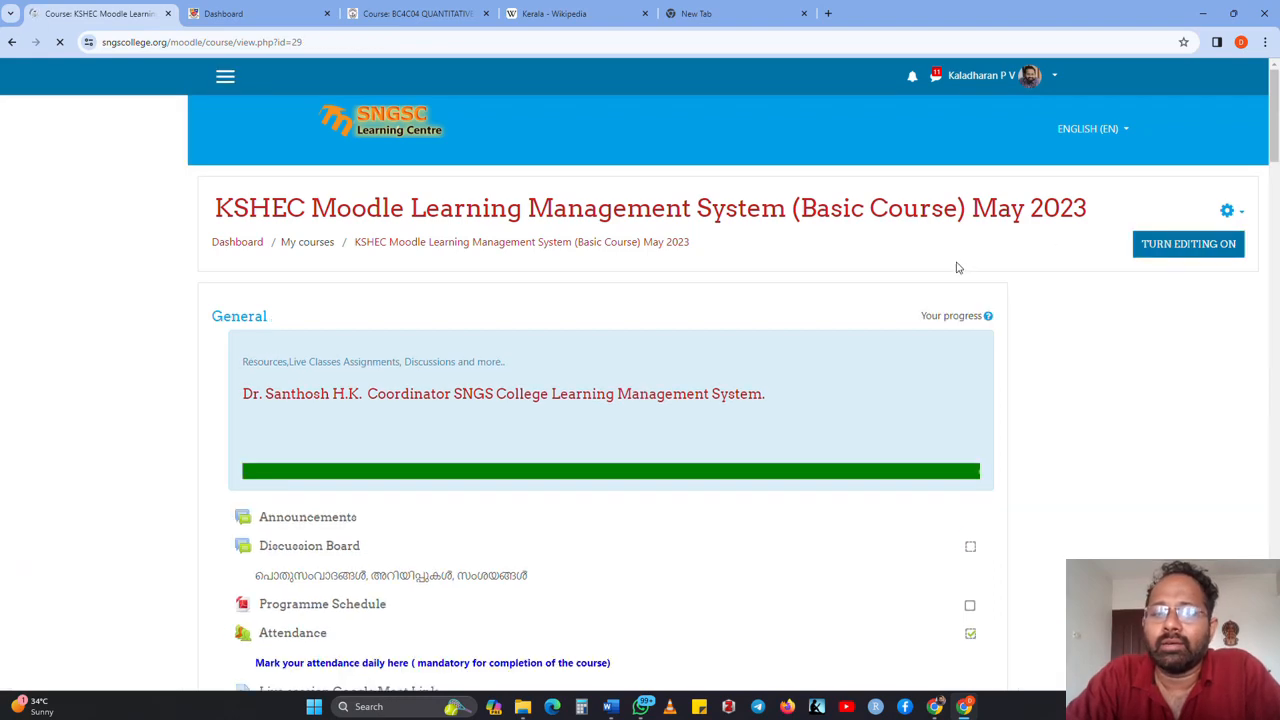
{"action": "scroll", "coordinate": [853, 387], "scroll_direction": "down", "scroll_amount": 3}
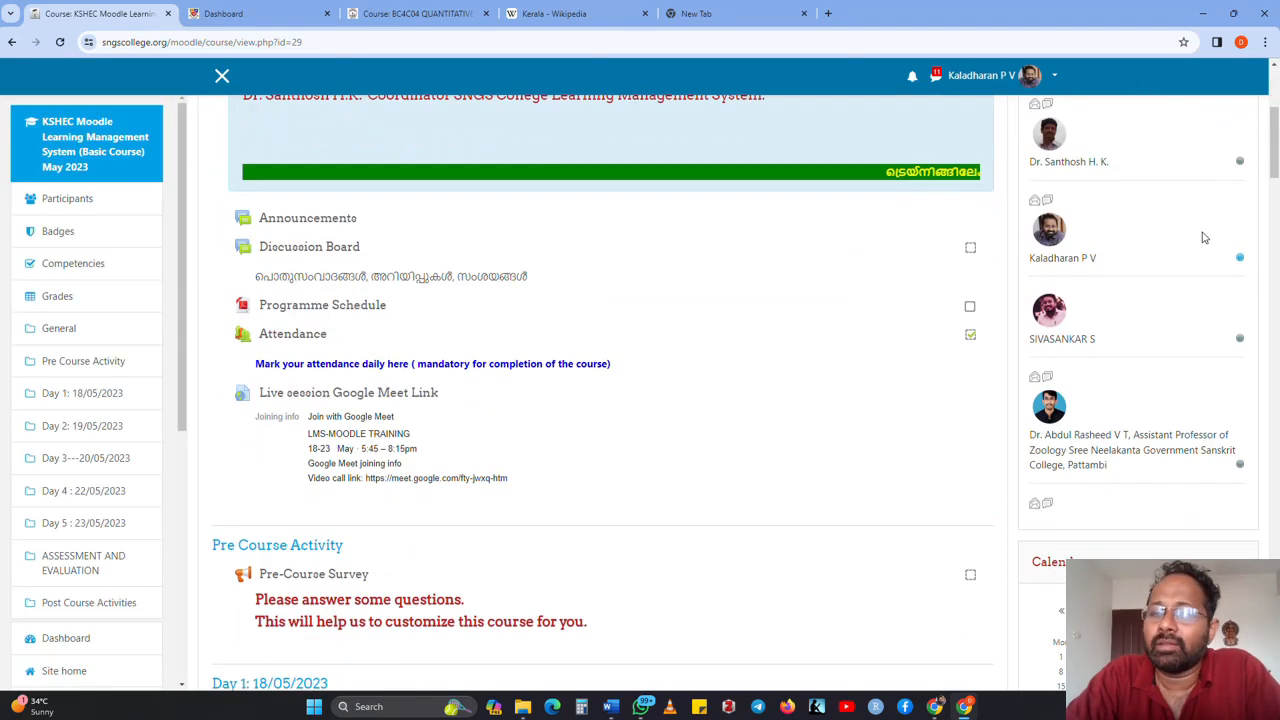
{"action": "scroll", "coordinate": [1200, 240], "scroll_direction": "up", "scroll_amount": 5}
{"action": "left_click", "coordinate": [1195, 250]}
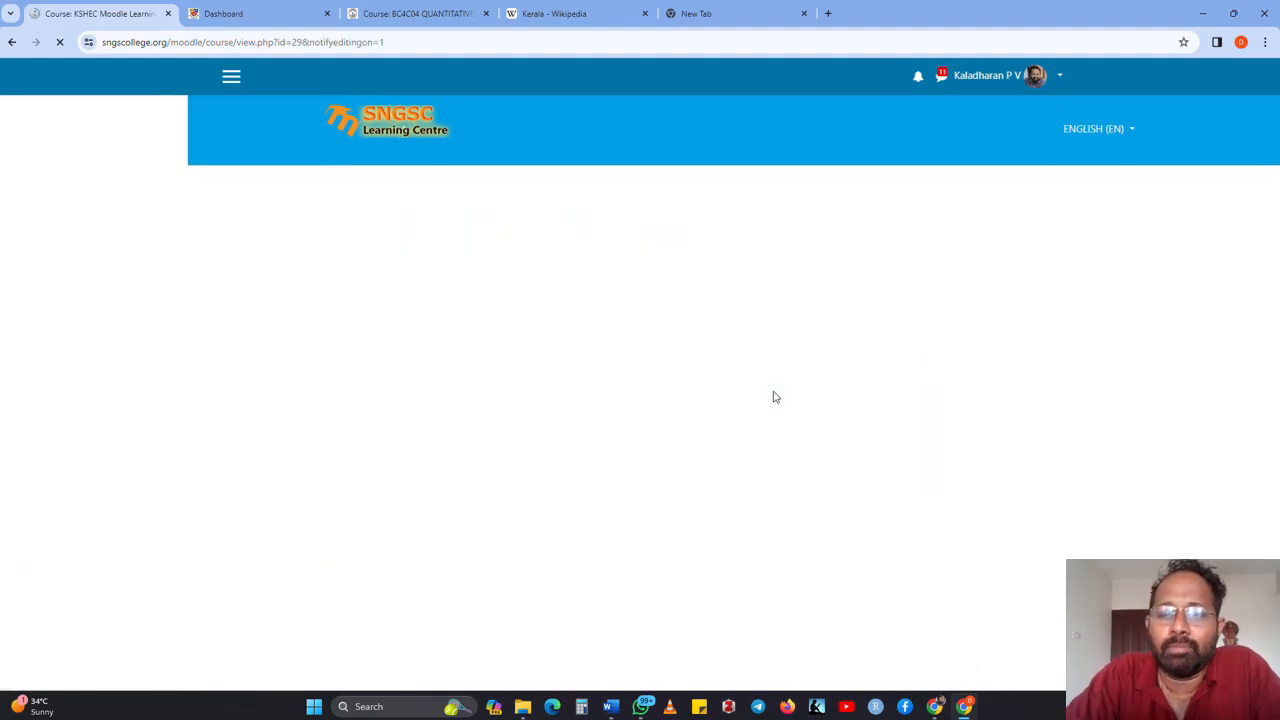
{"action": "scroll", "coordinate": [771, 397], "scroll_direction": "down", "scroll_amount": 8}
{"action": "scroll", "coordinate": [773, 398], "scroll_direction": "down", "scroll_amount": 20}
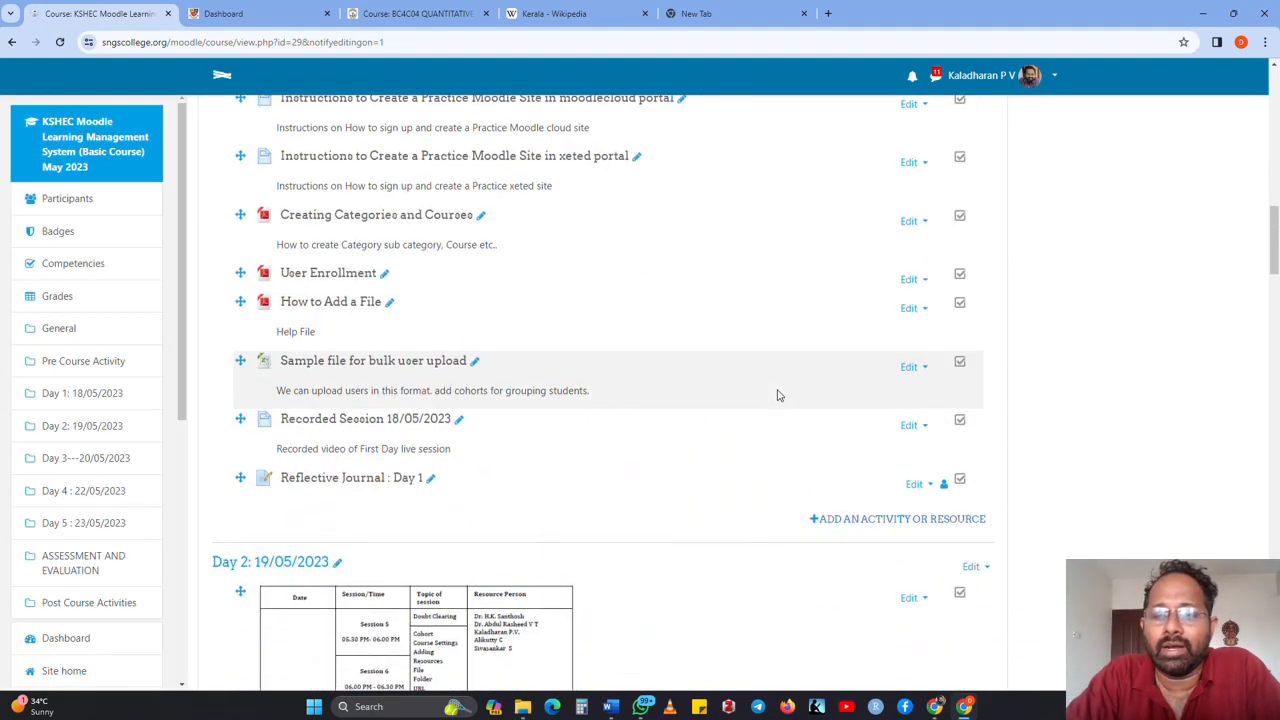
{"action": "scroll", "coordinate": [778, 396], "scroll_direction": "down", "scroll_amount": 20}
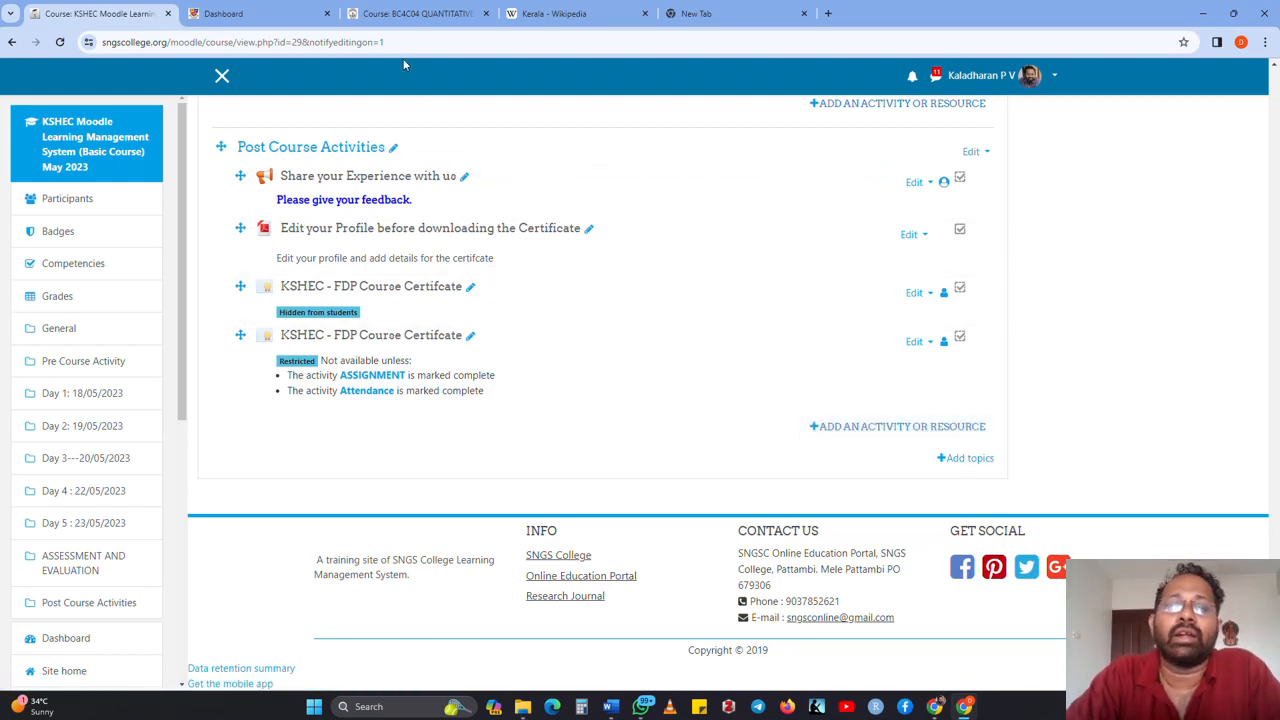
Step: Open the LMS DISCUSSION AREA 2024 course on the Maharaja's College site and turn editing on
{"action": "left_click", "coordinate": [276, 15]}
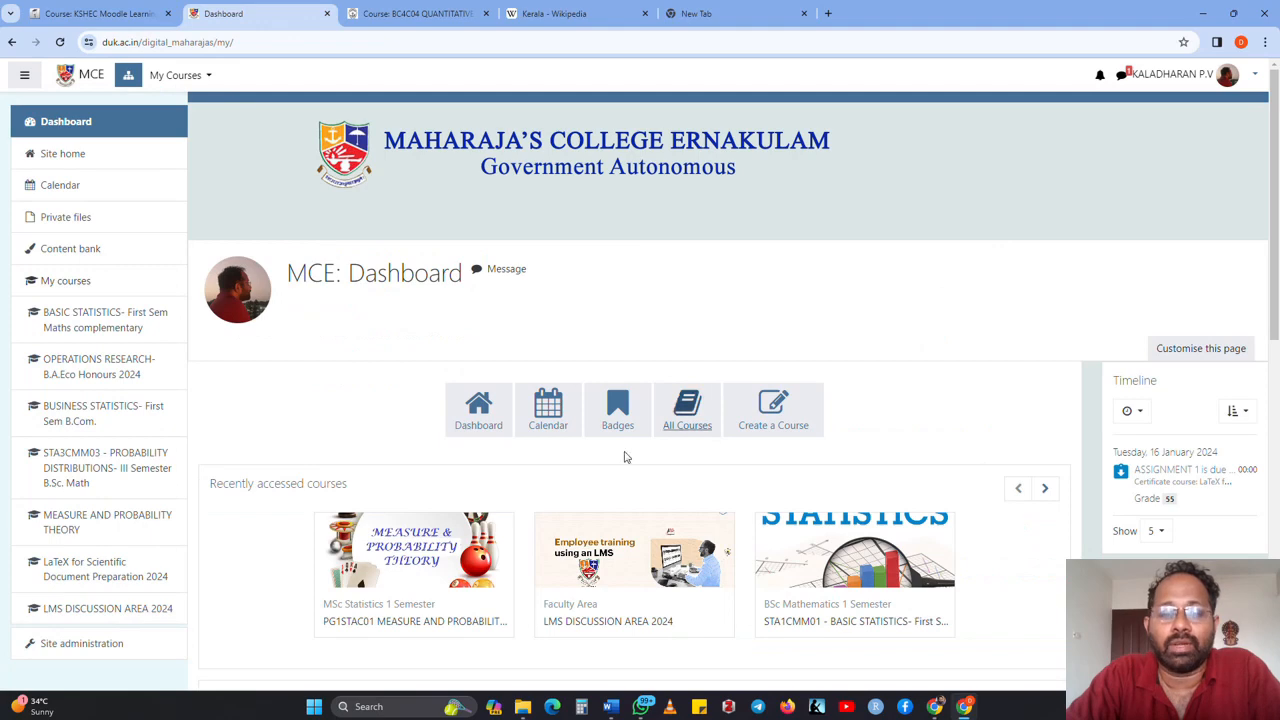
{"action": "scroll", "coordinate": [622, 454], "scroll_direction": "down", "scroll_amount": 1}
{"action": "left_click", "coordinate": [607, 562]}
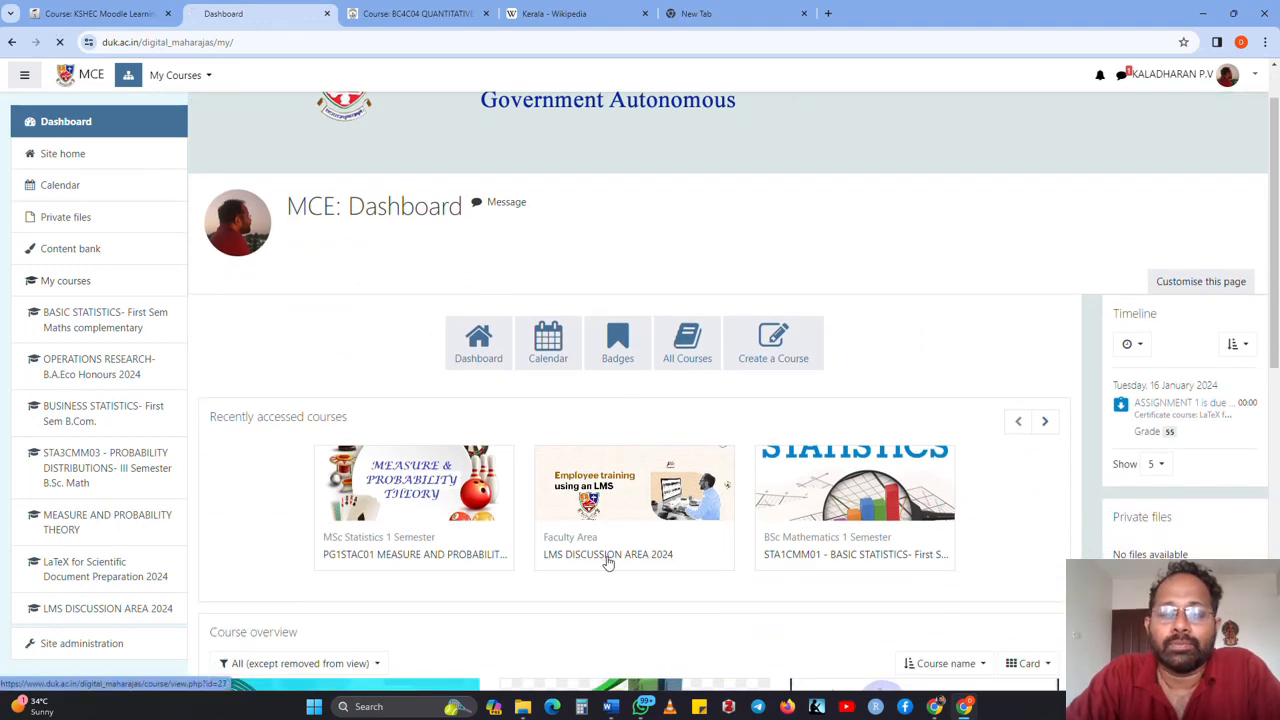
{"action": "scroll", "coordinate": [675, 518], "scroll_direction": "down", "scroll_amount": 4}
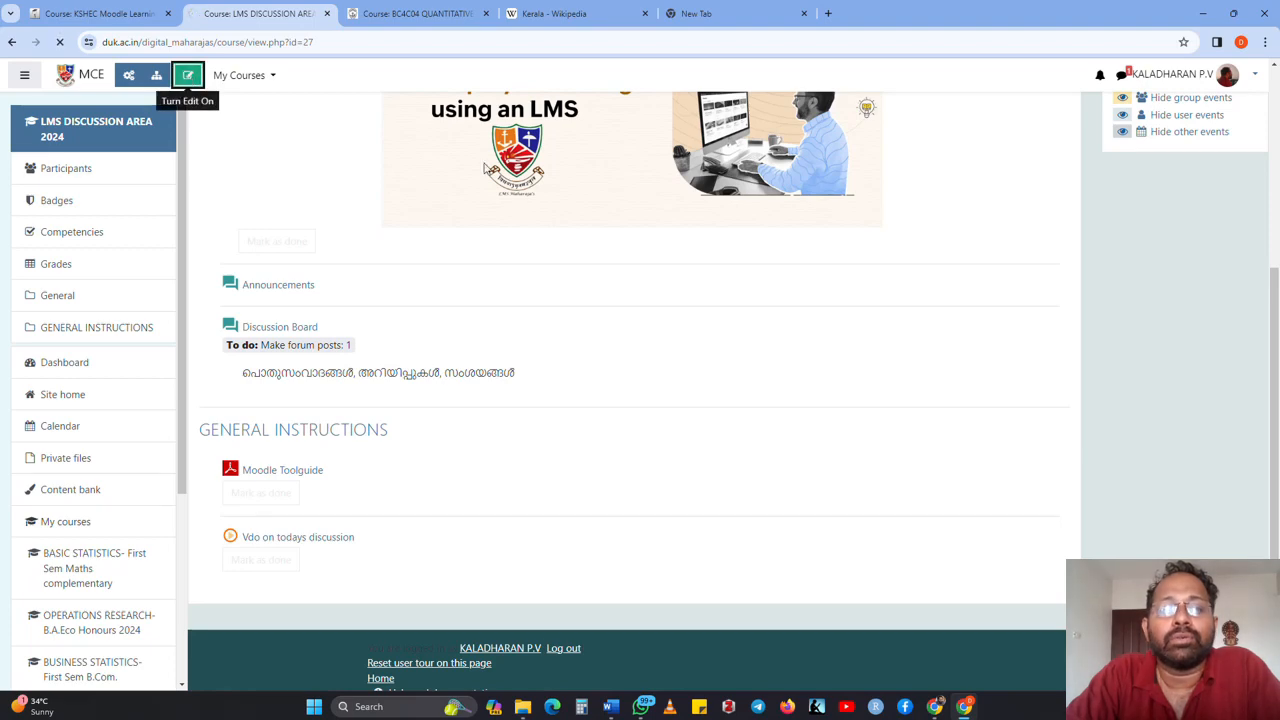
{"action": "left_click", "coordinate": [187, 75]}
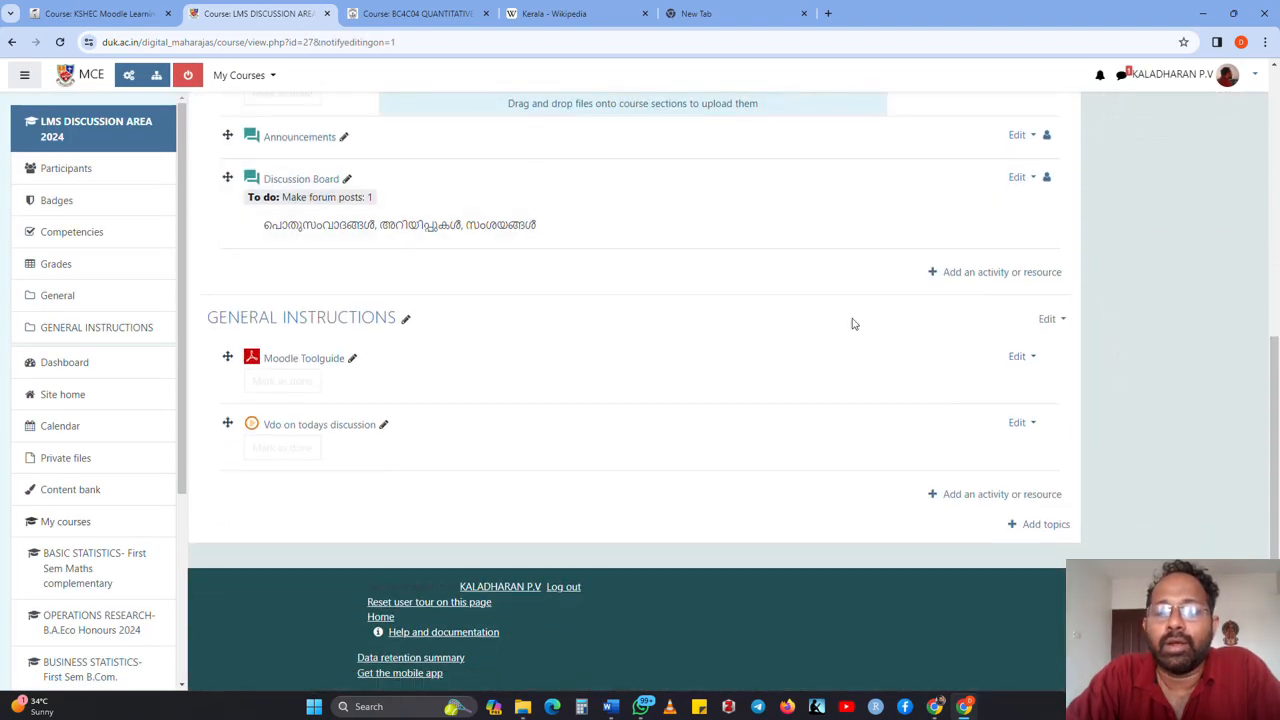
Step: Add a new Page resource to the GENERAL INSTRUCTIONS section and name it "Poisson Distribution"
{"action": "left_click", "coordinate": [1036, 497]}
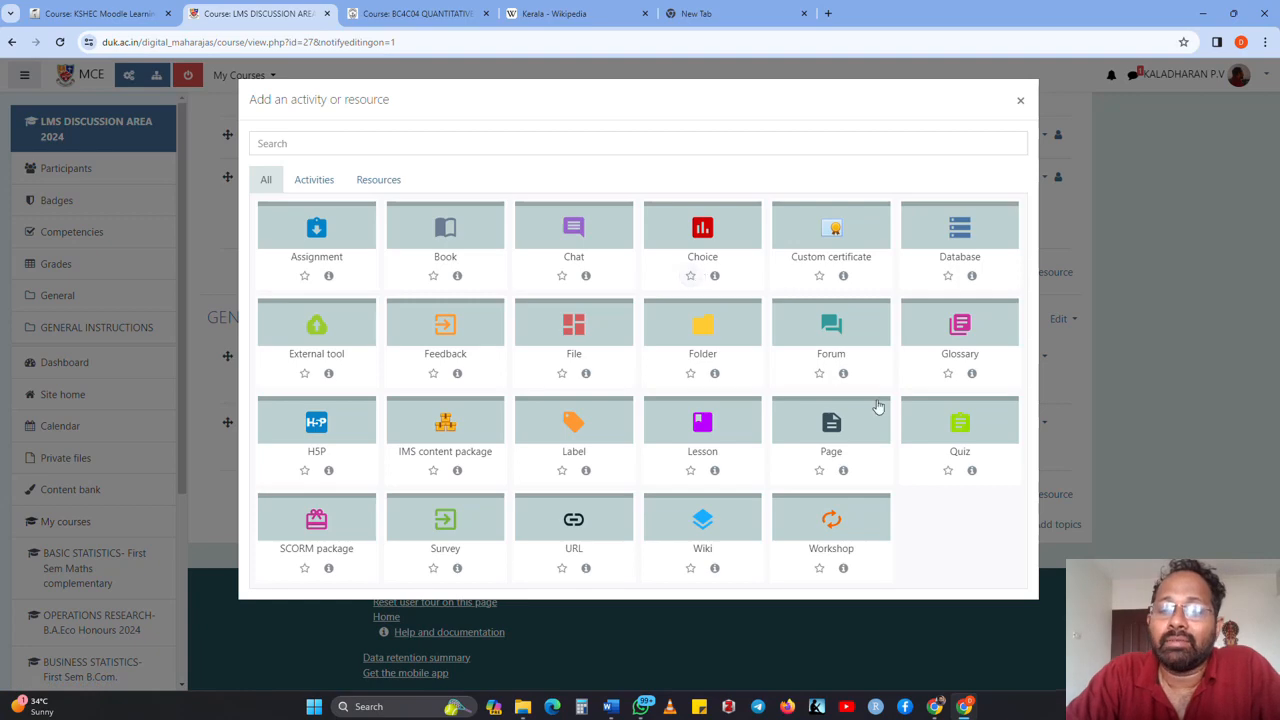
{"action": "left_click", "coordinate": [831, 425]}
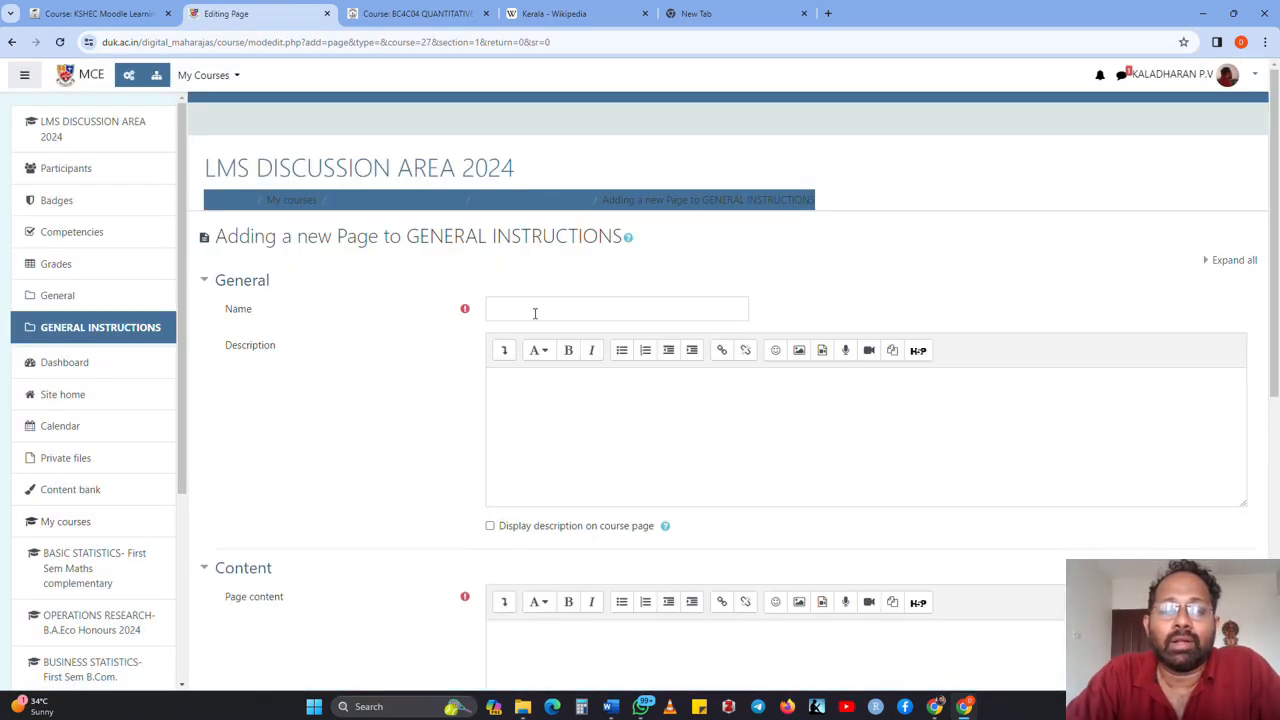
{"action": "scroll", "coordinate": [549, 340], "scroll_direction": "down", "scroll_amount": 6}
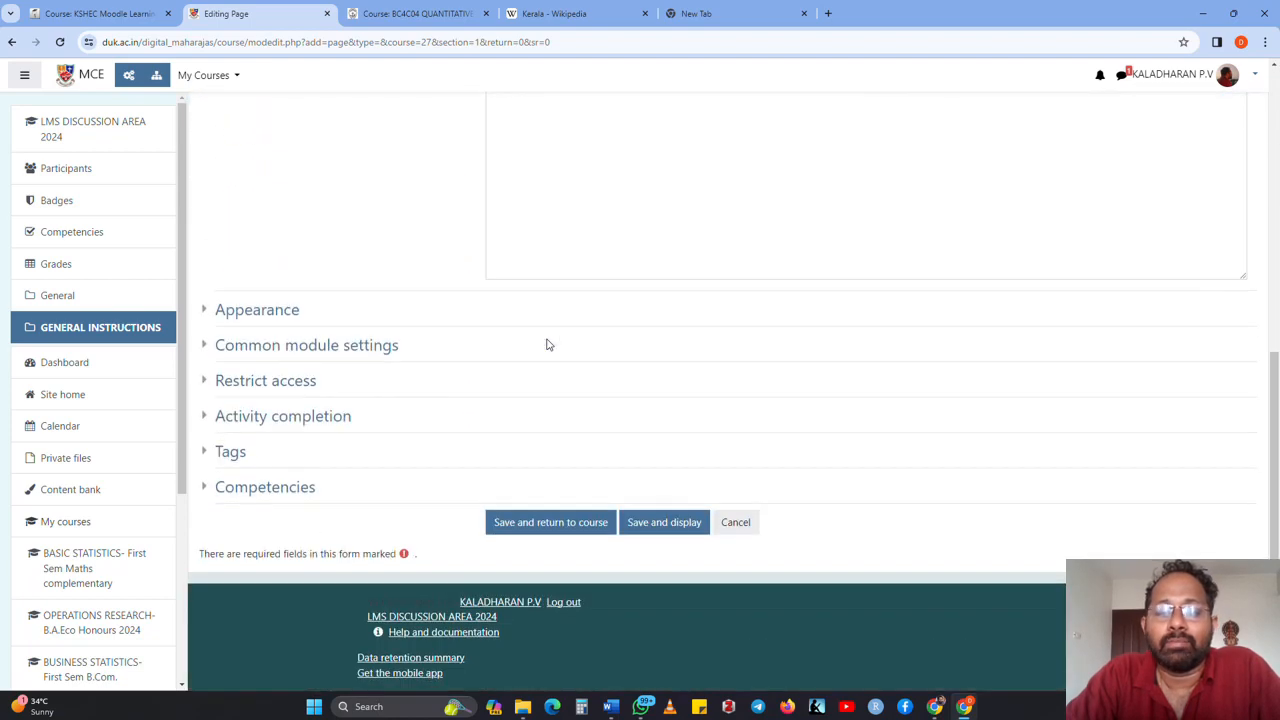
{"action": "scroll", "coordinate": [547, 344], "scroll_direction": "up", "scroll_amount": 4}
{"action": "scroll", "coordinate": [547, 344], "scroll_direction": "up", "scroll_amount": 1}
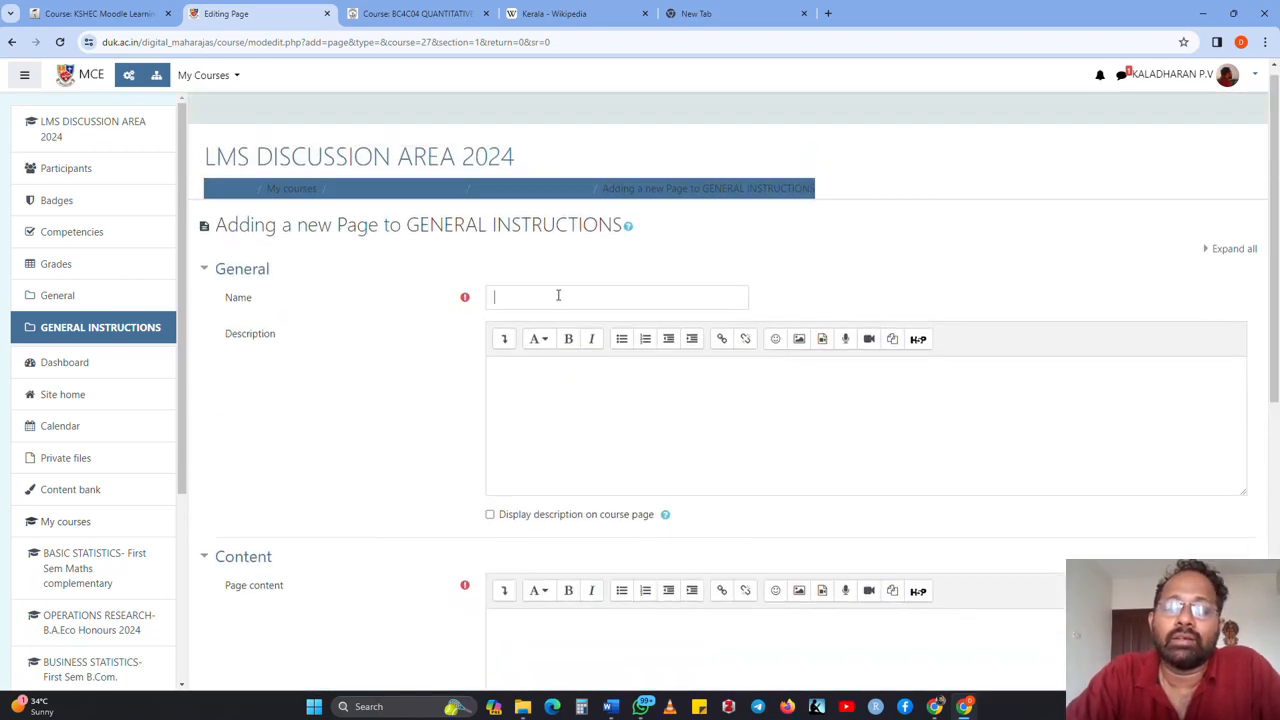
{"action": "left_click", "coordinate": [558, 295]}
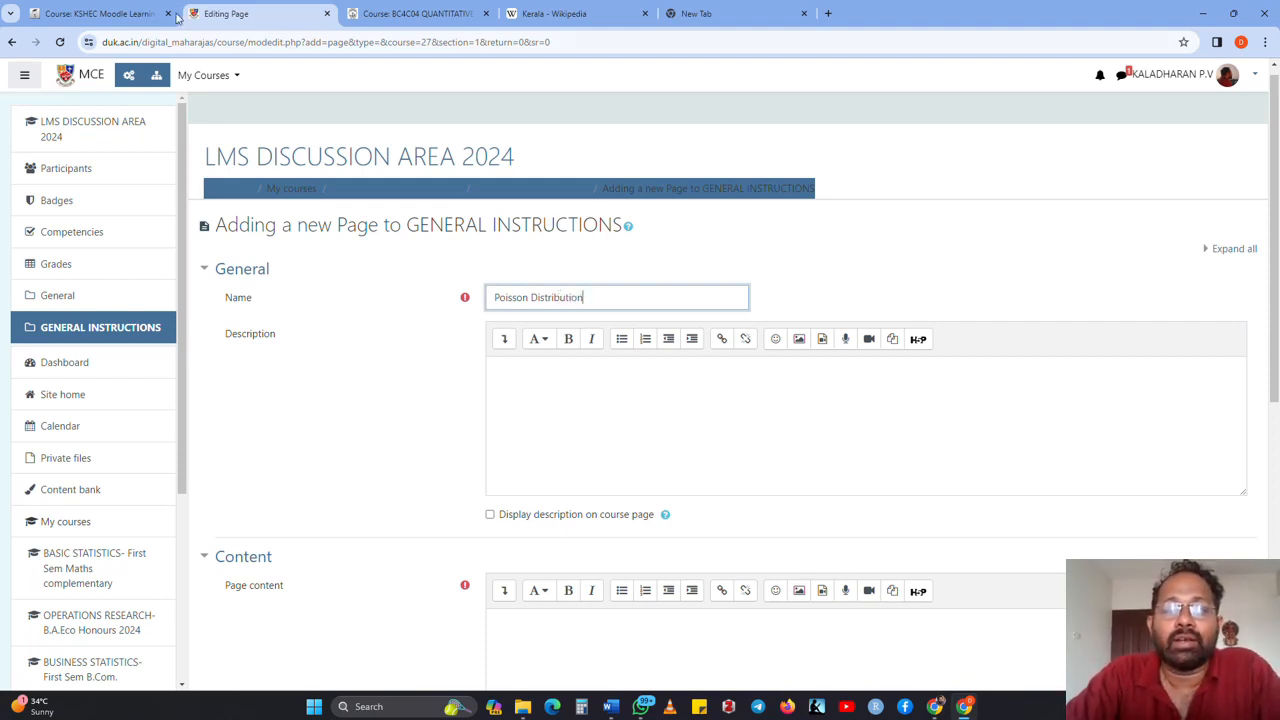
Step: View the Kerala Wikipedia article enlarged and examine the Kerala backwaters photo's file page, opened in a new tab
{"action": "left_click", "coordinate": [581, 14]}
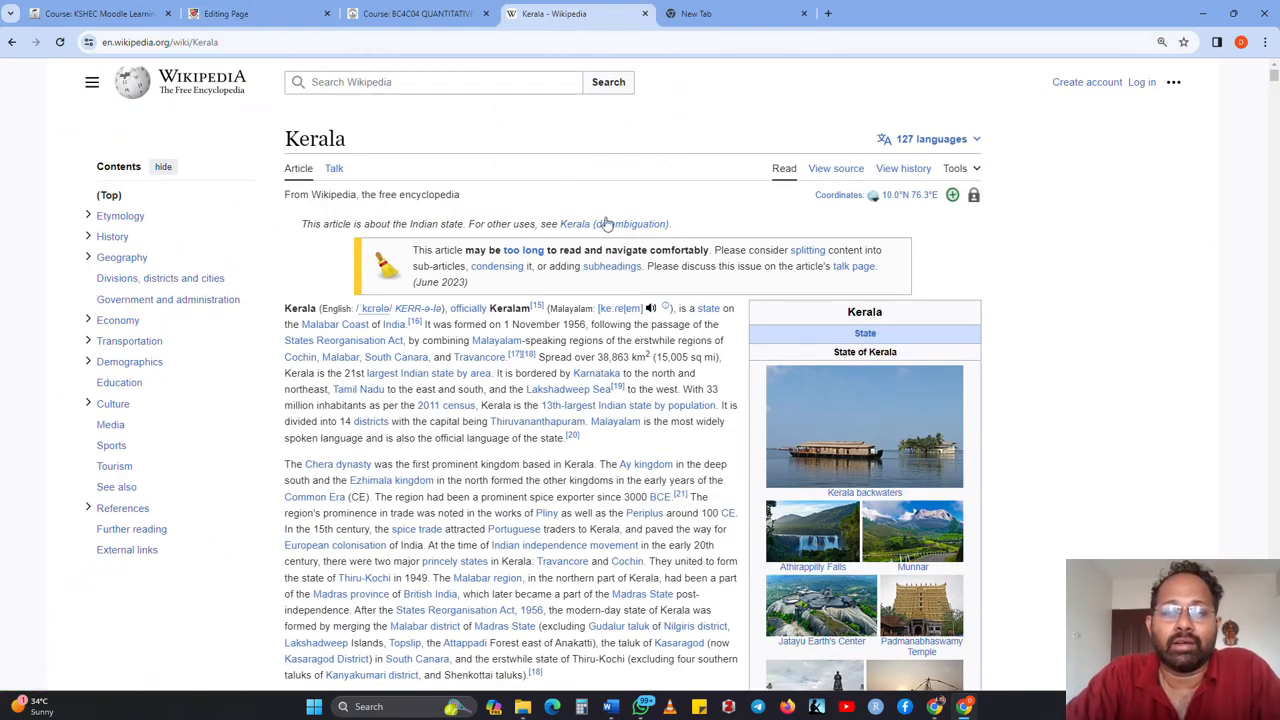
{"action": "key", "text": "ctrl+plus"}
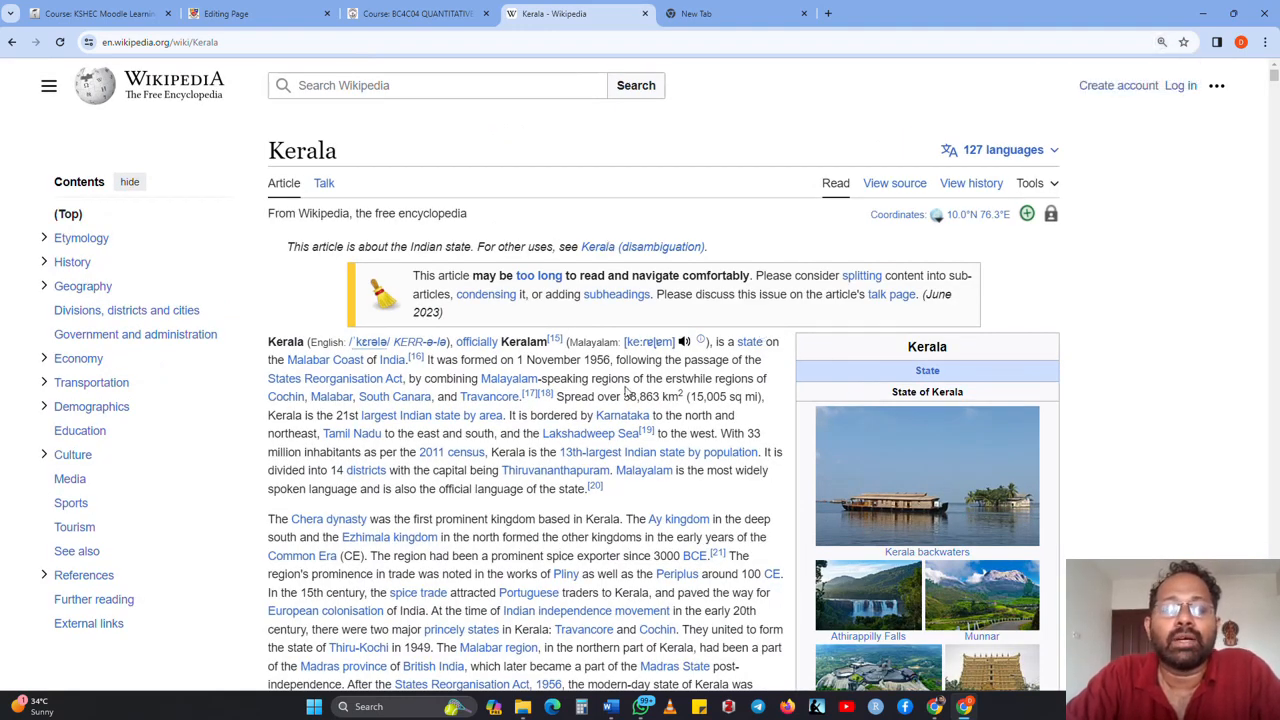
{"action": "scroll", "coordinate": [626, 392], "scroll_direction": "down", "scroll_amount": 2}
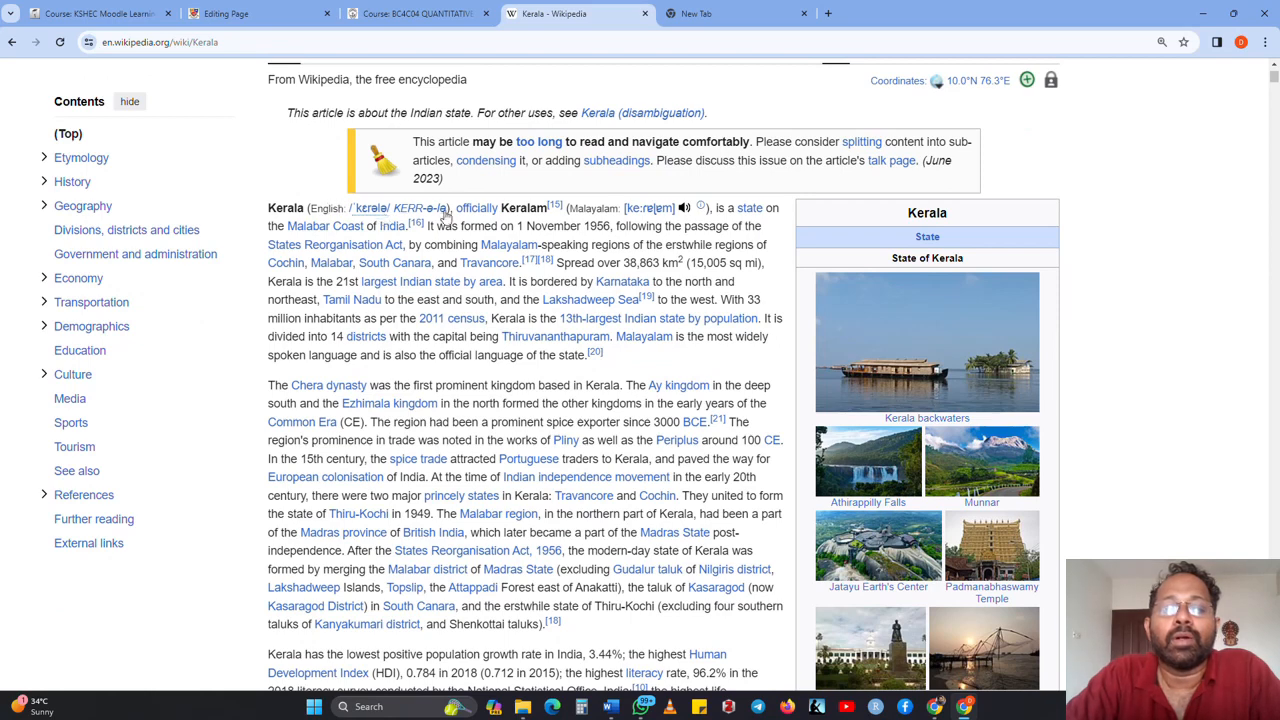
{"action": "right_click", "coordinate": [898, 352]}
{"action": "left_click", "coordinate": [970, 362]}
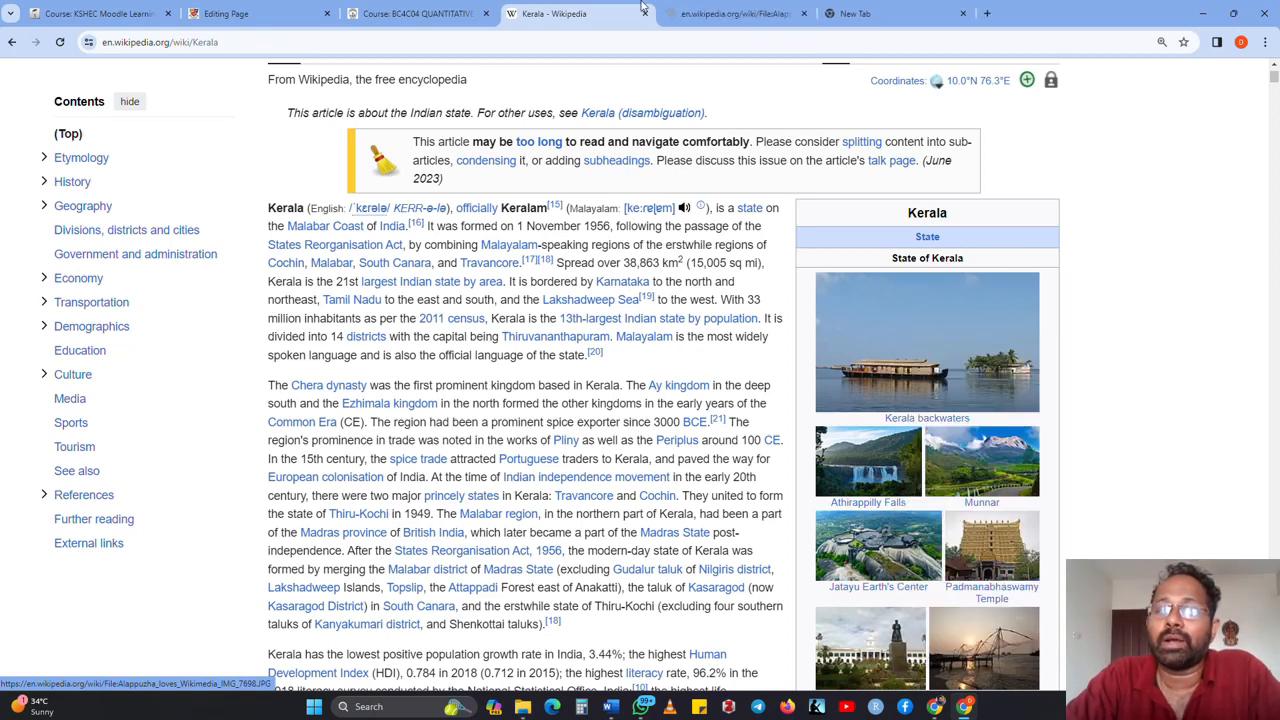
{"action": "left_click", "coordinate": [703, 14]}
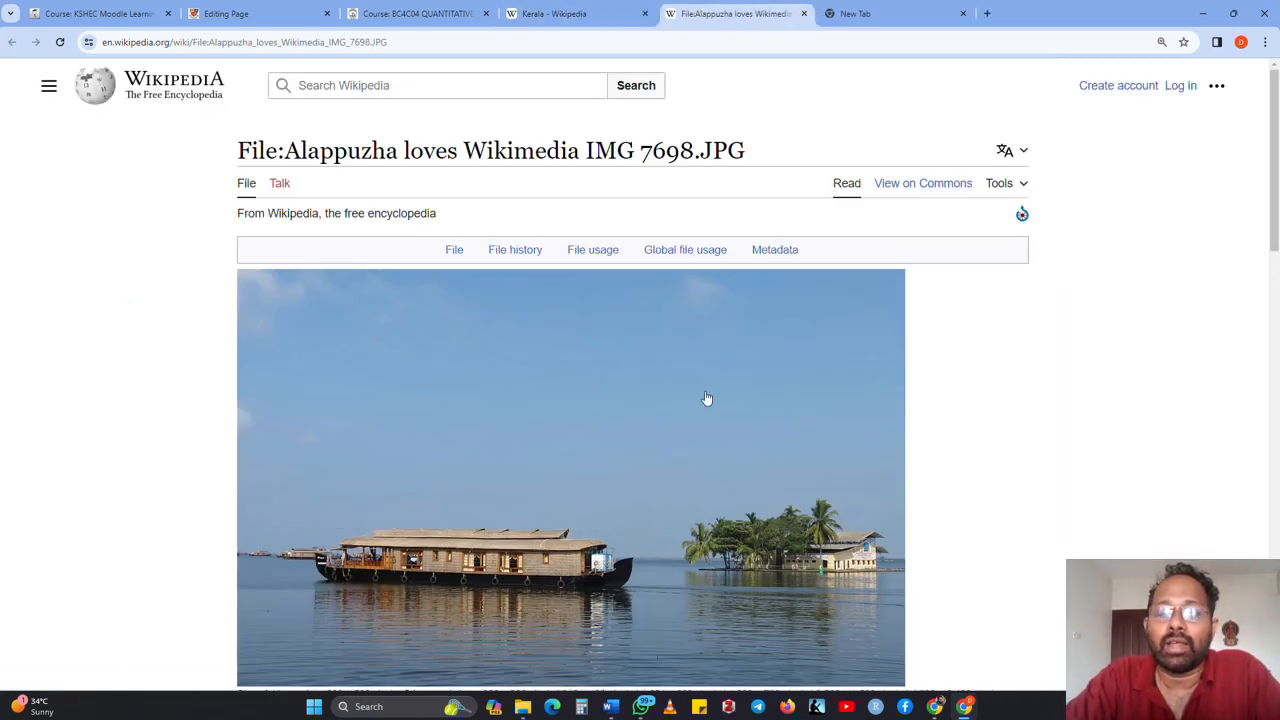
{"action": "scroll", "coordinate": [706, 397], "scroll_direction": "down", "scroll_amount": 1}
{"action": "scroll", "coordinate": [706, 397], "scroll_direction": "down", "scroll_amount": 3}
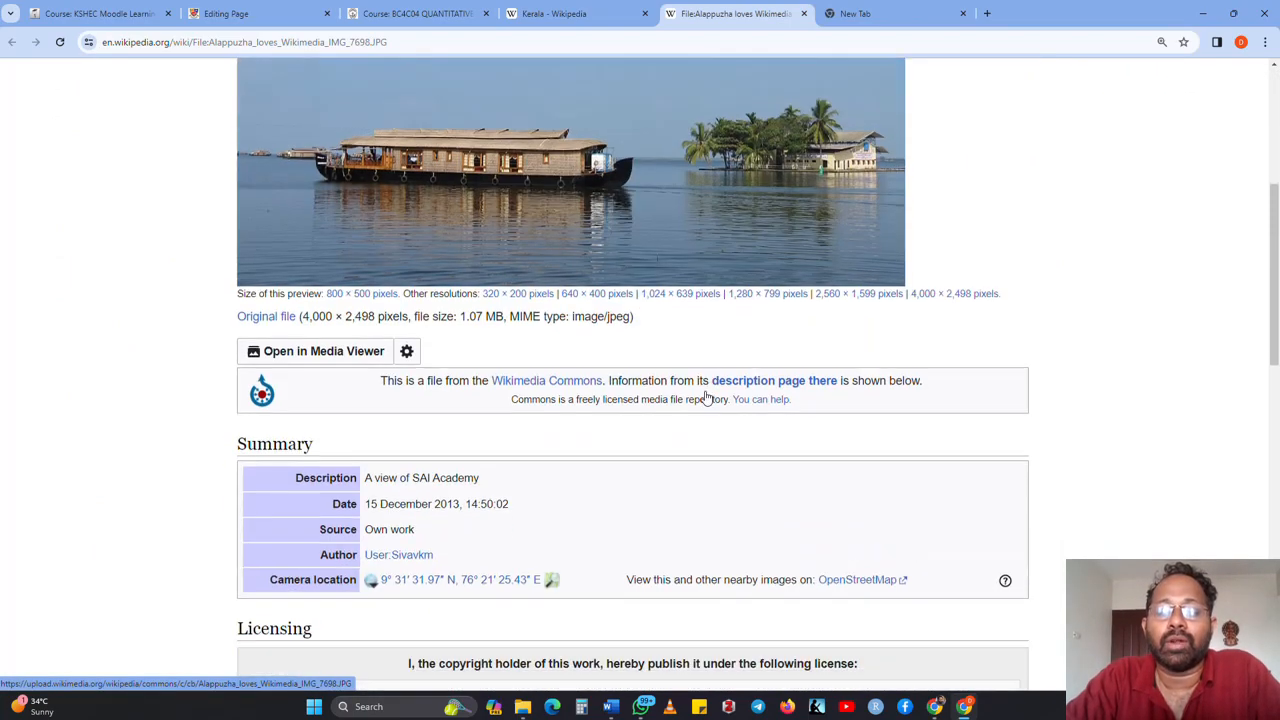
{"action": "scroll", "coordinate": [706, 397], "scroll_direction": "up", "scroll_amount": 3}
Step: Examine how text, links and images are laid out in the Kerala article, and return to the Page form by way of the BC4C04 course
{"action": "left_click", "coordinate": [590, 16]}
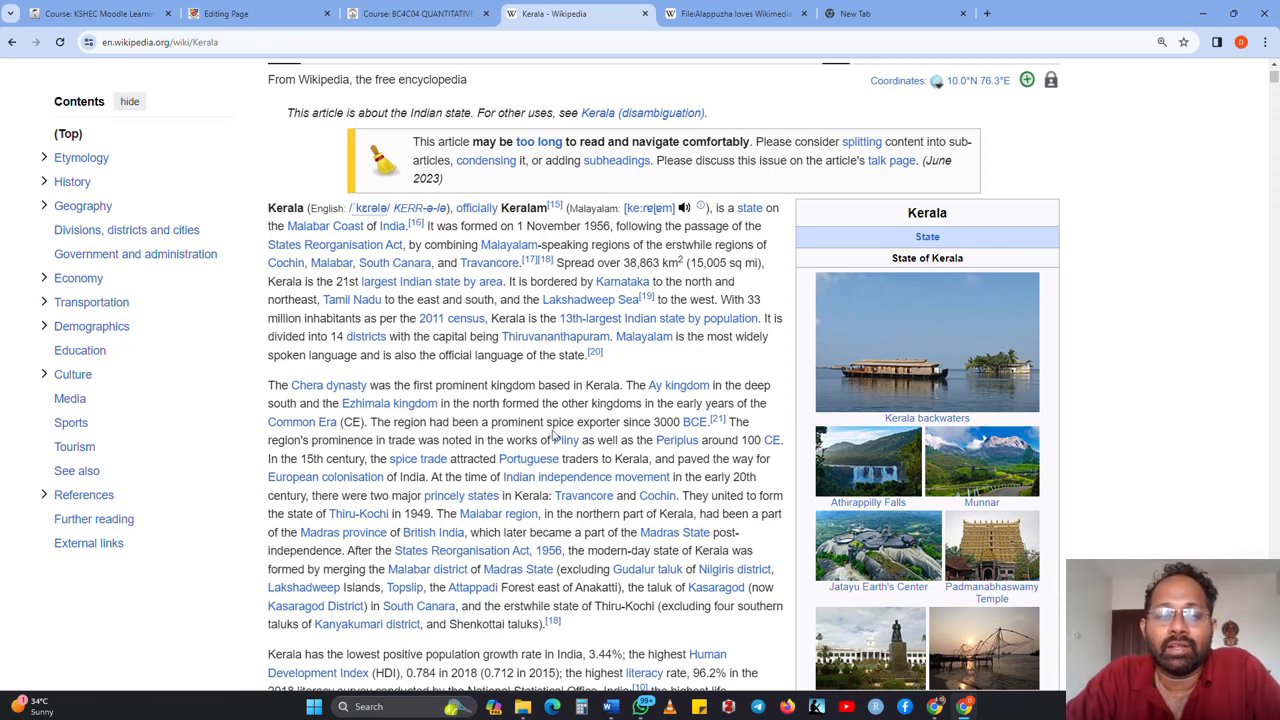
{"action": "scroll", "coordinate": [487, 433], "scroll_direction": "down", "scroll_amount": 6}
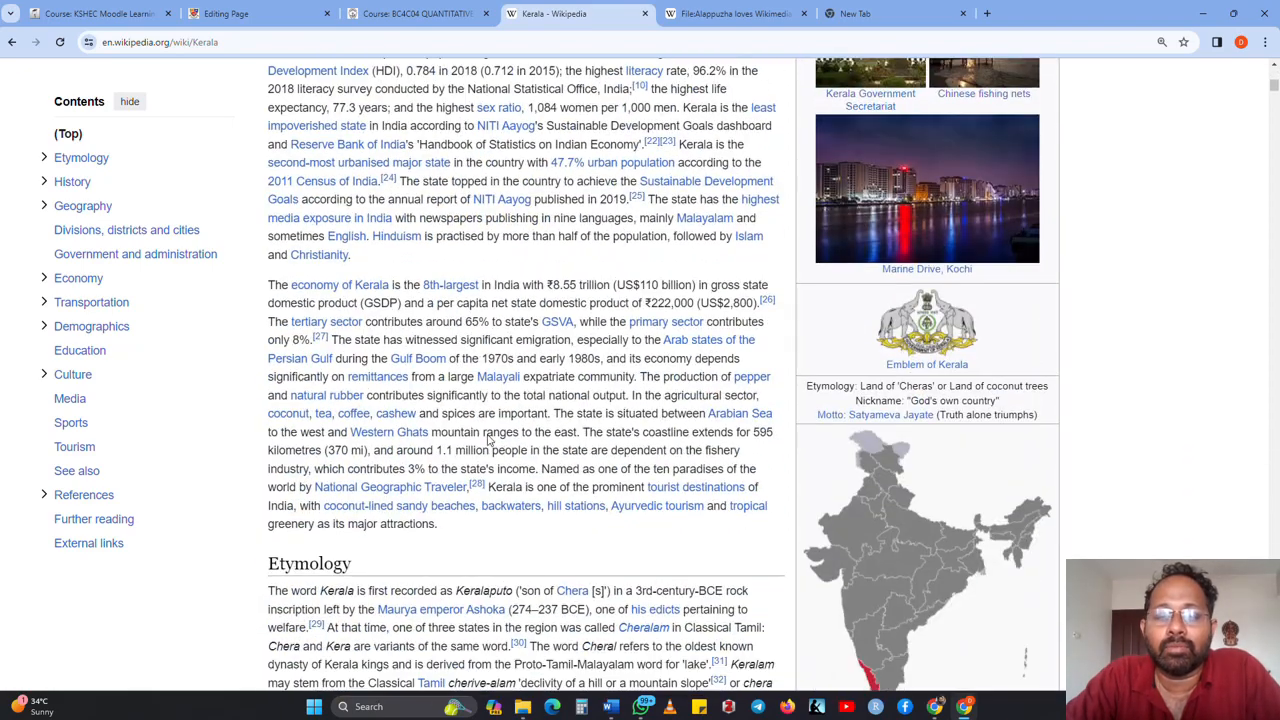
{"action": "scroll", "coordinate": [487, 440], "scroll_direction": "down", "scroll_amount": 3}
{"action": "scroll", "coordinate": [489, 440], "scroll_direction": "down", "scroll_amount": 3}
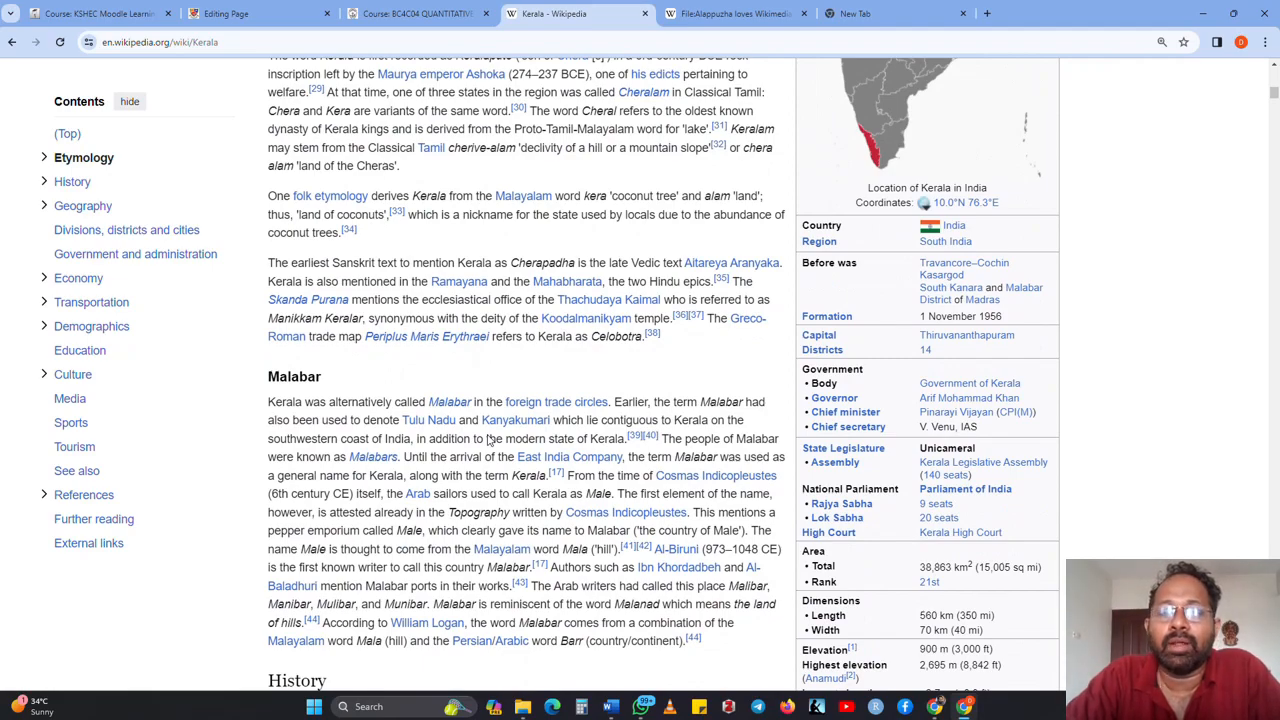
{"action": "scroll", "coordinate": [592, 430], "scroll_direction": "up", "scroll_amount": 6}
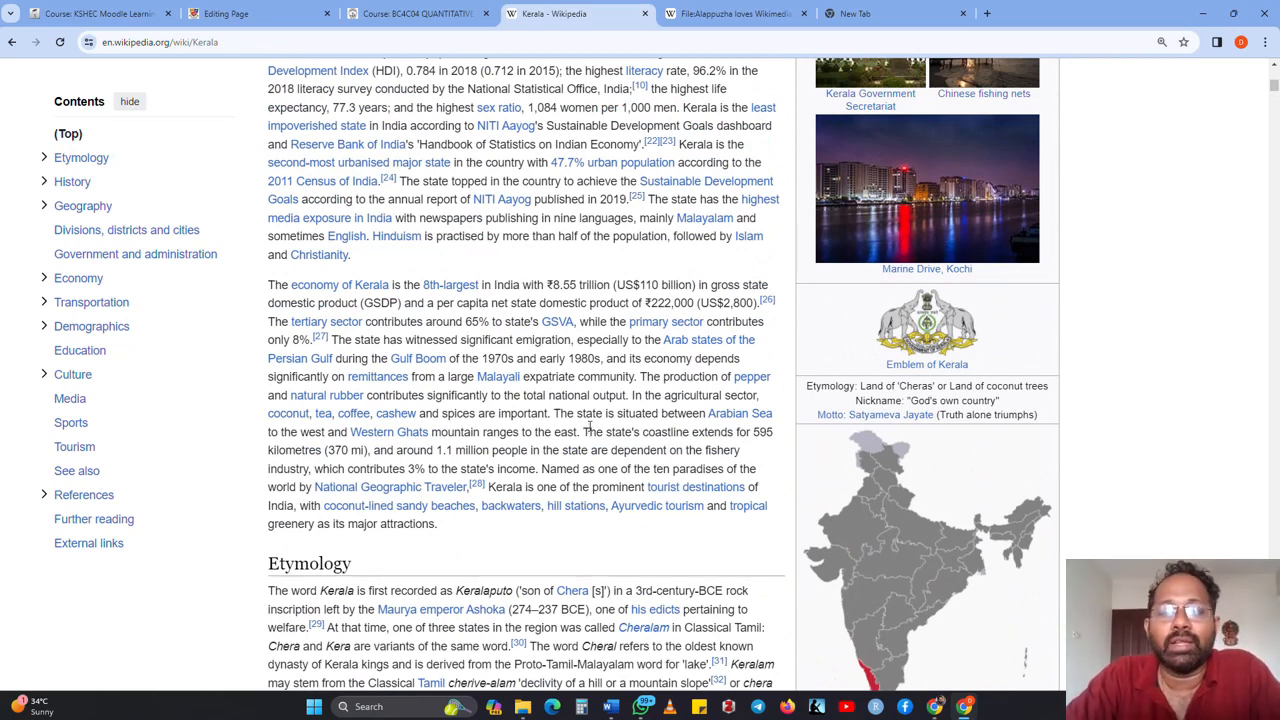
{"action": "scroll", "coordinate": [590, 428], "scroll_direction": "up", "scroll_amount": 2}
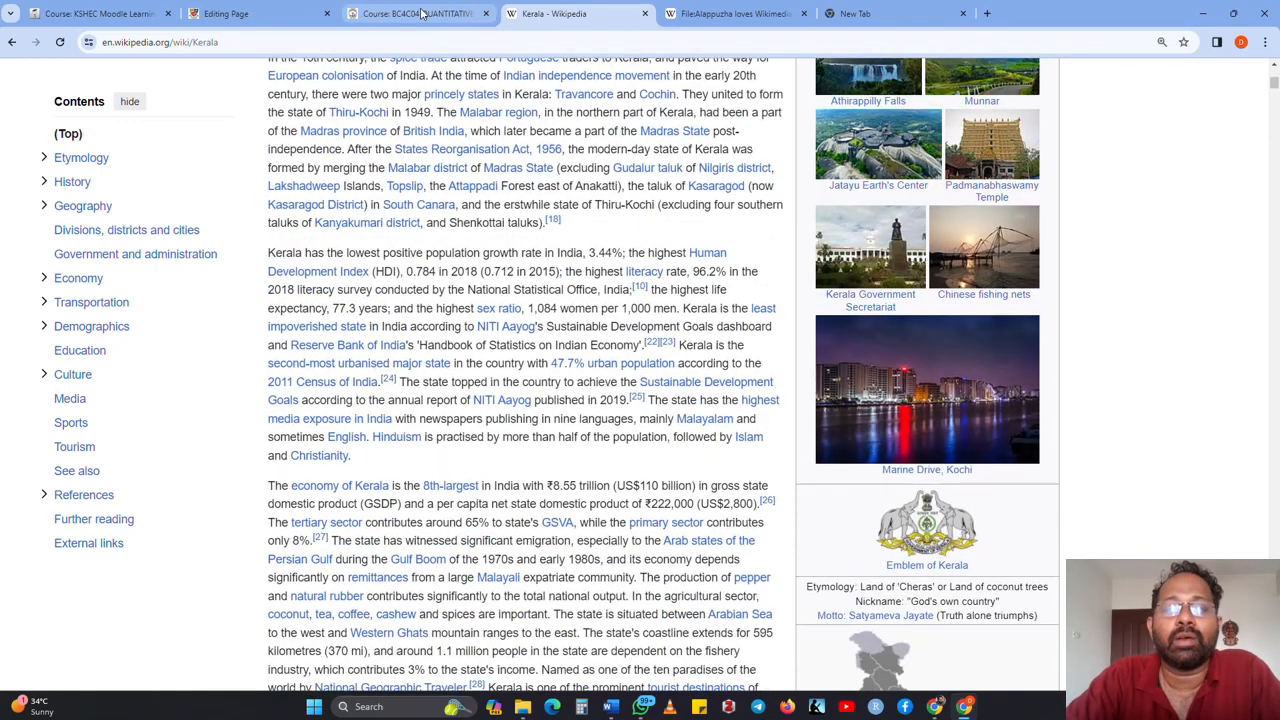
{"action": "left_click", "coordinate": [422, 13]}
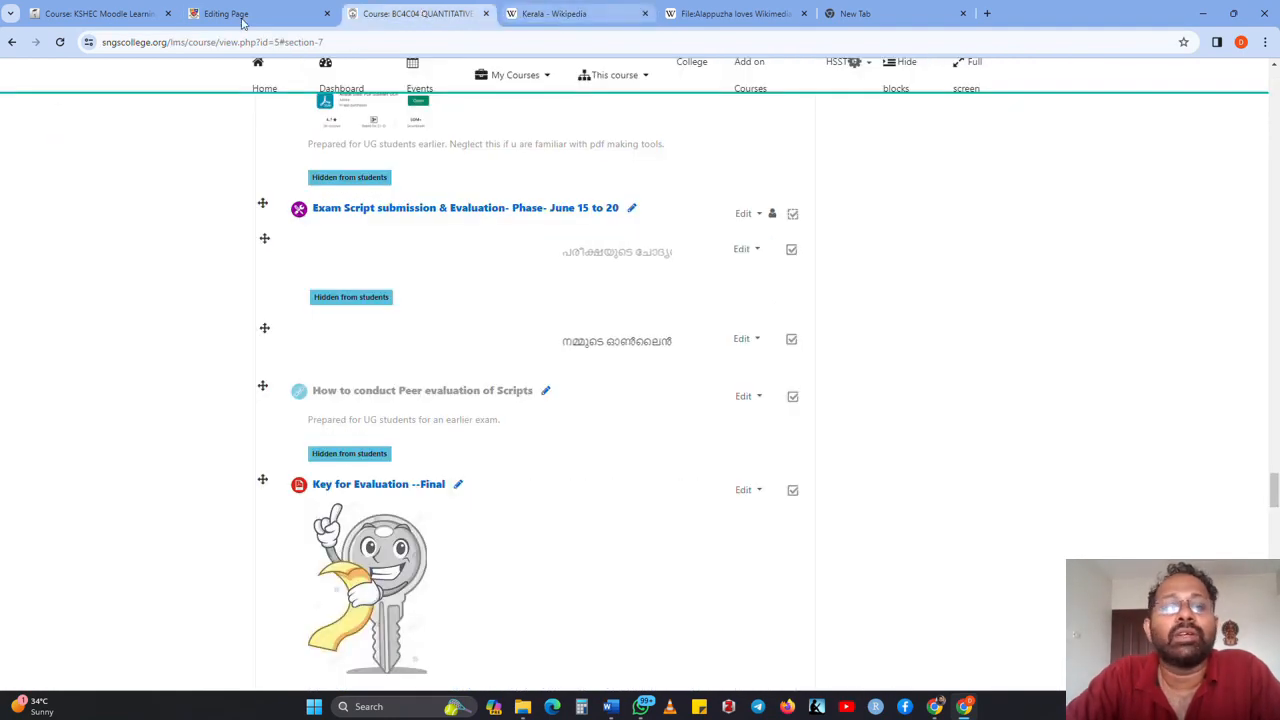
{"action": "left_click", "coordinate": [227, 16]}
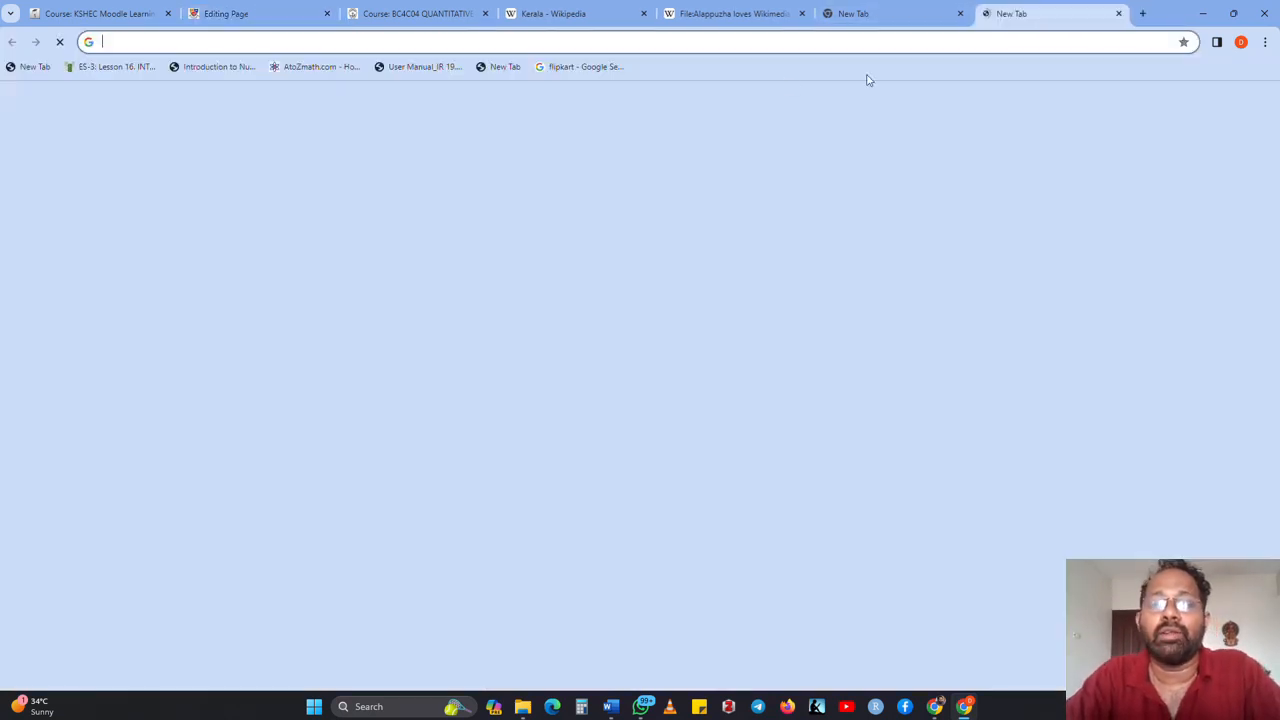
Step: Search Google for "poisson distribution" in a new tab and show the image results
{"action": "left_click", "coordinate": [988, 14]}
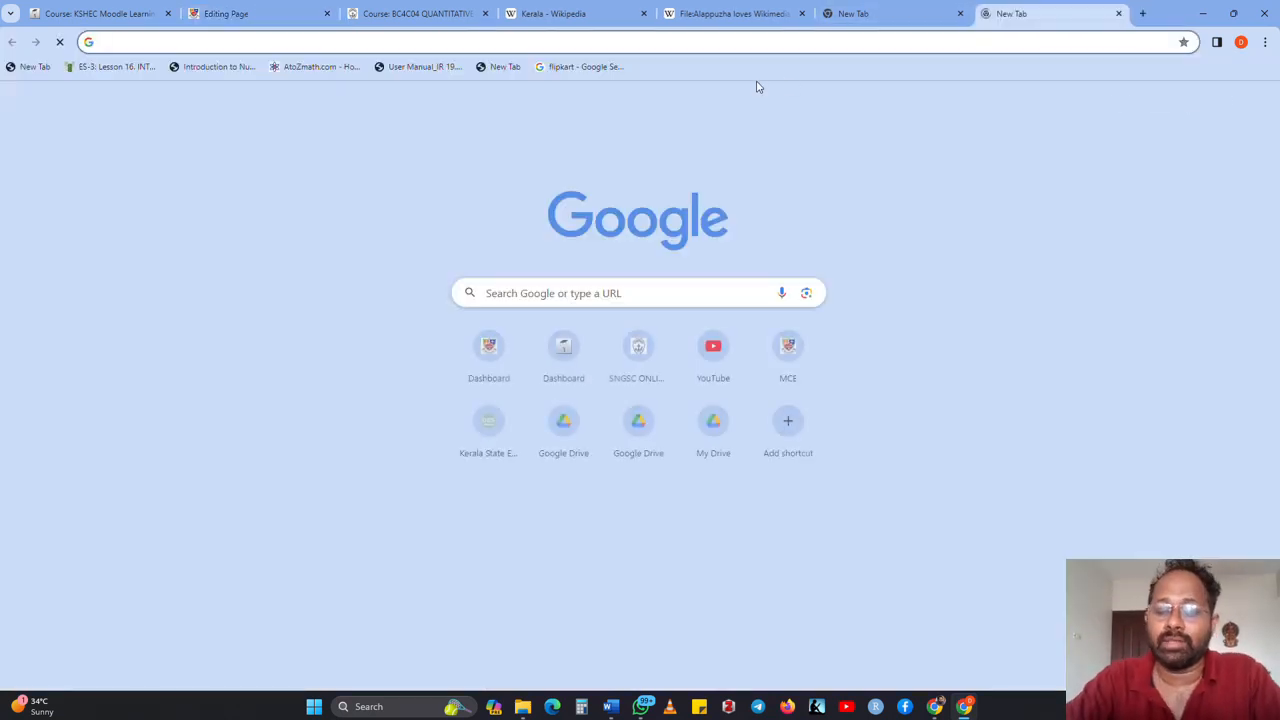
{"action": "type", "text": "poisso"}
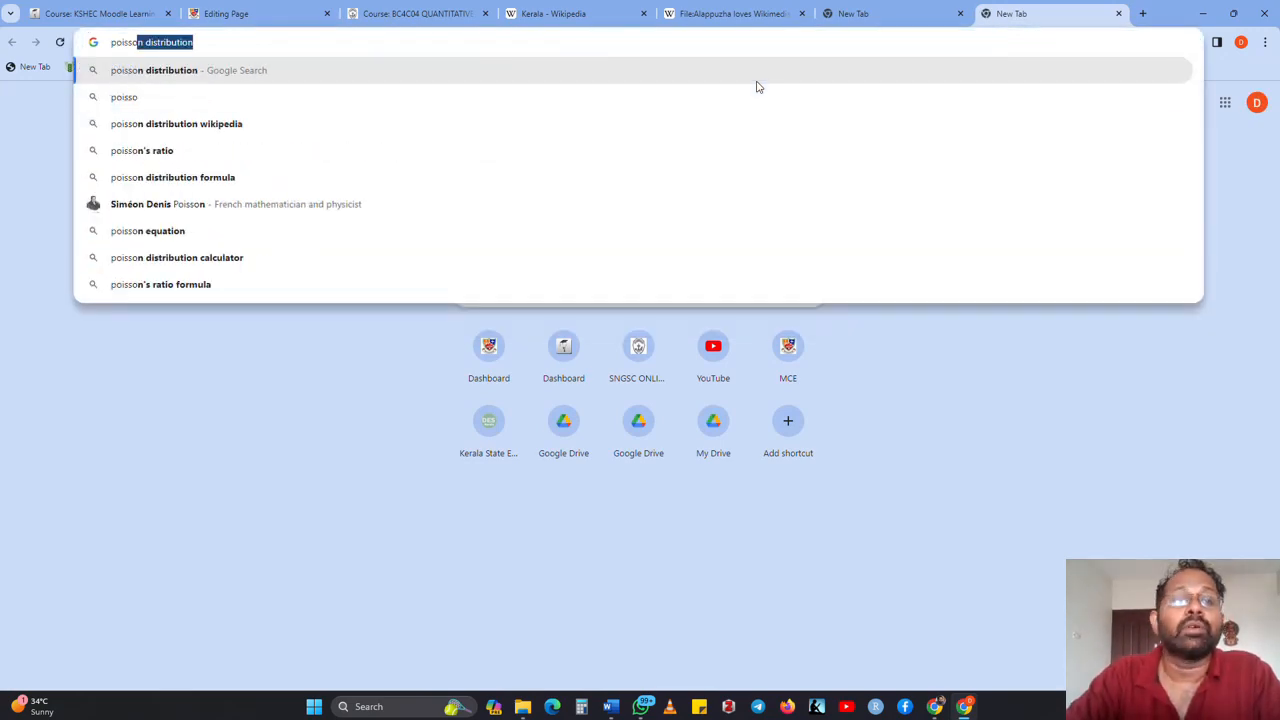
{"action": "key", "text": "Return"}
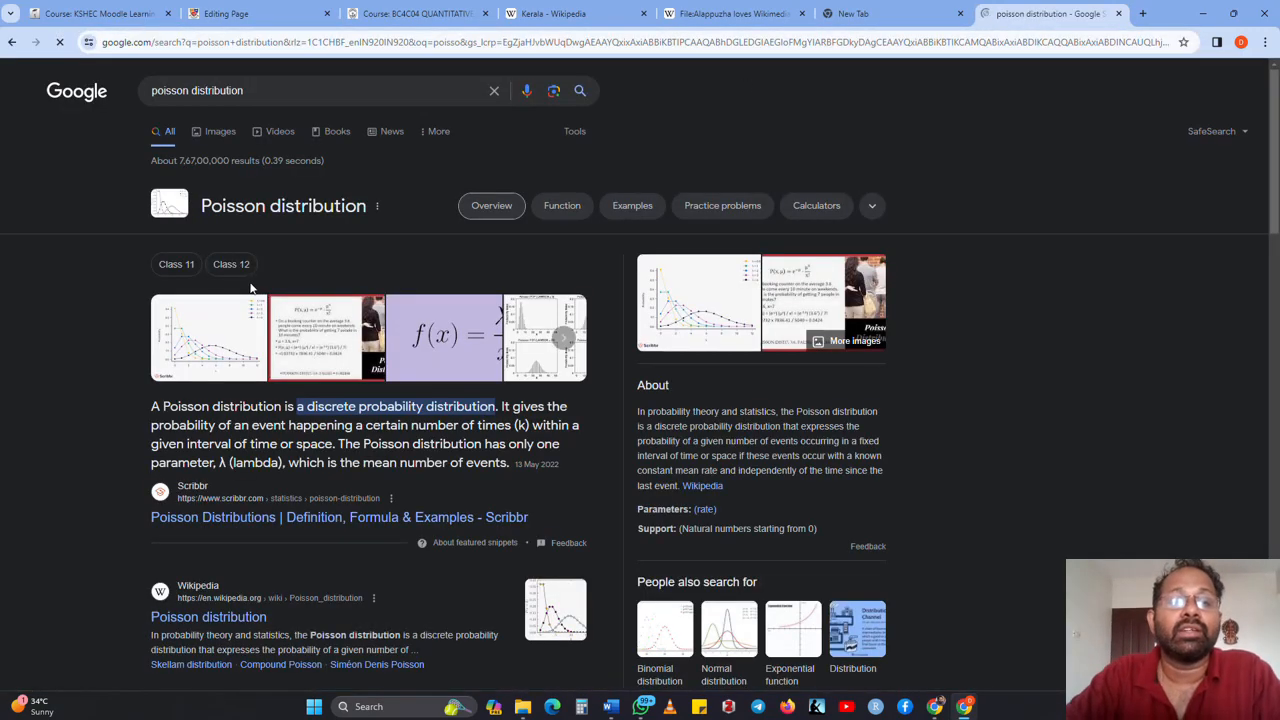
{"action": "left_click", "coordinate": [216, 136]}
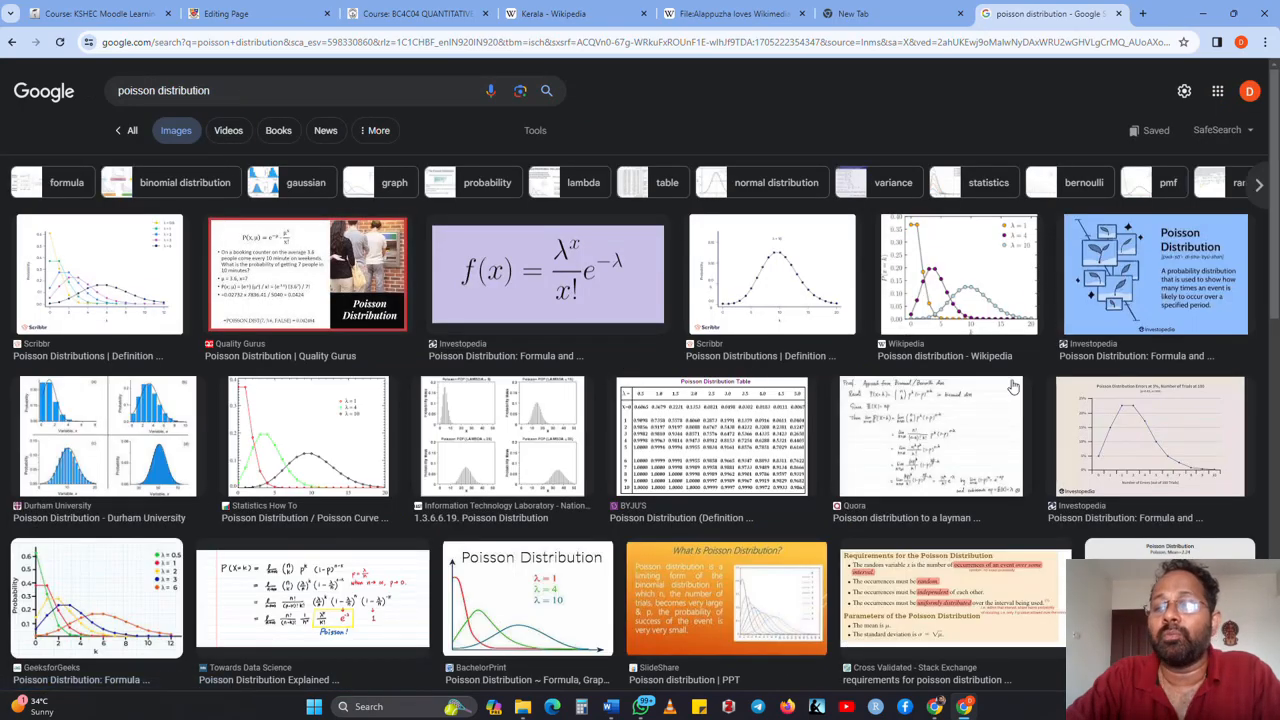
Step: Copy the blue Investopedia "Poisson Distribution" image from the Google results and paste it into the Page form's Description
{"action": "right_click", "coordinate": [1186, 286]}
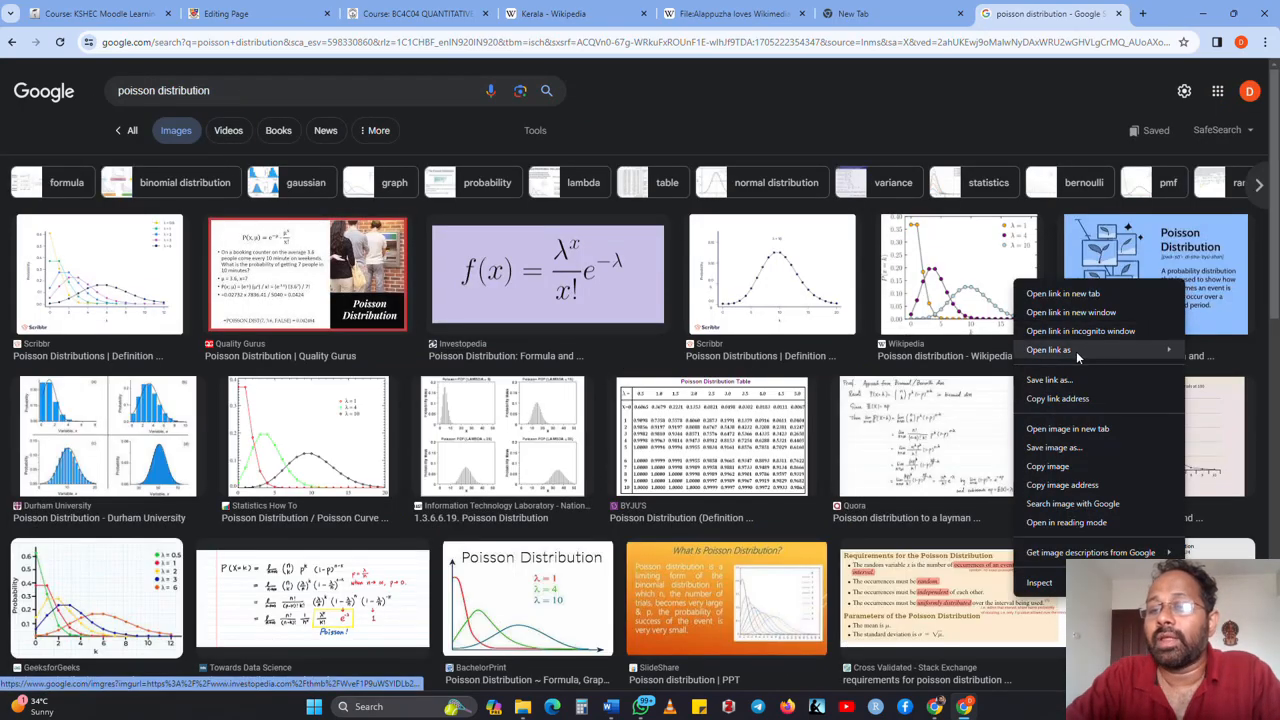
{"action": "left_click", "coordinate": [1052, 468]}
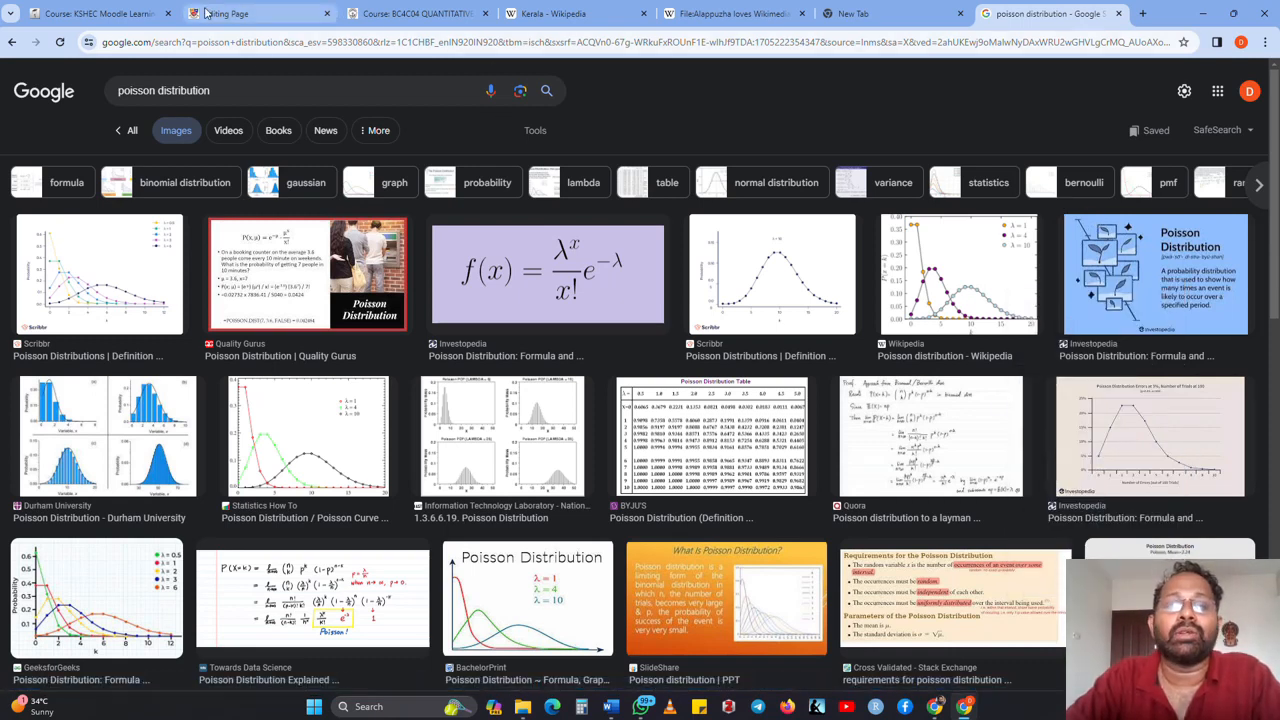
{"action": "left_click", "coordinate": [238, 15]}
{"action": "left_click", "coordinate": [642, 395]}
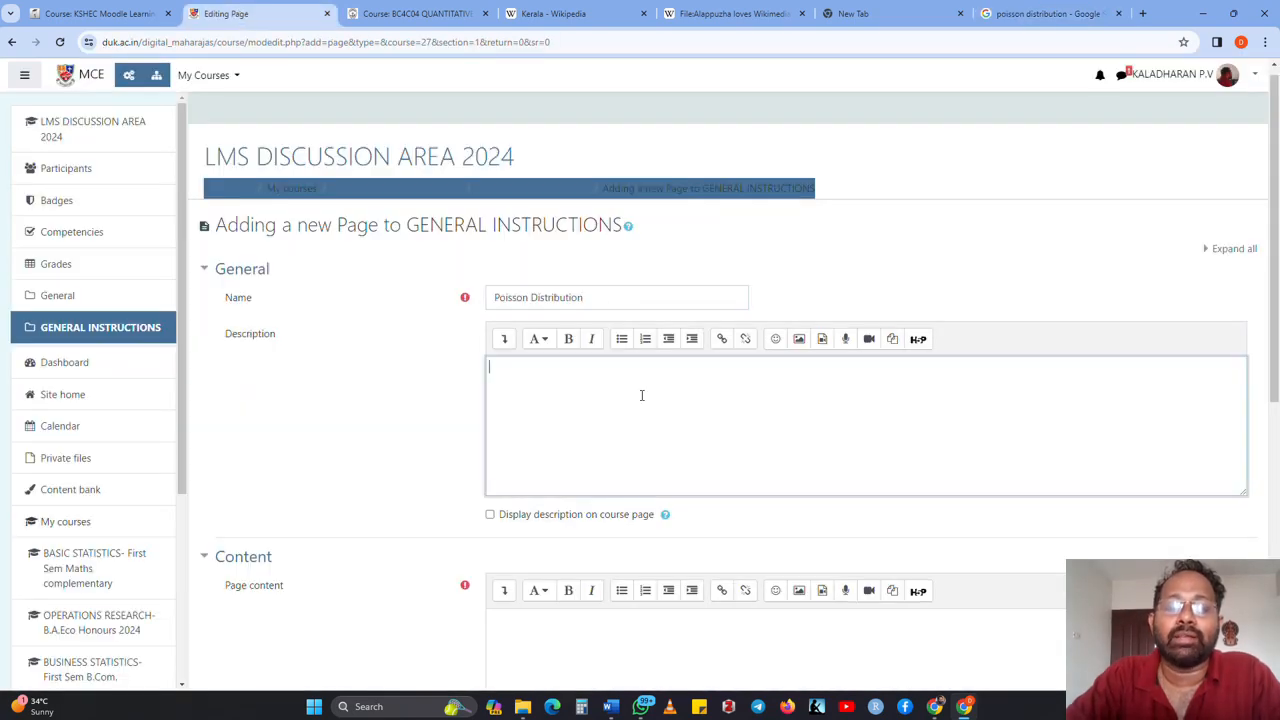
{"action": "key", "text": "ctrl+v"}
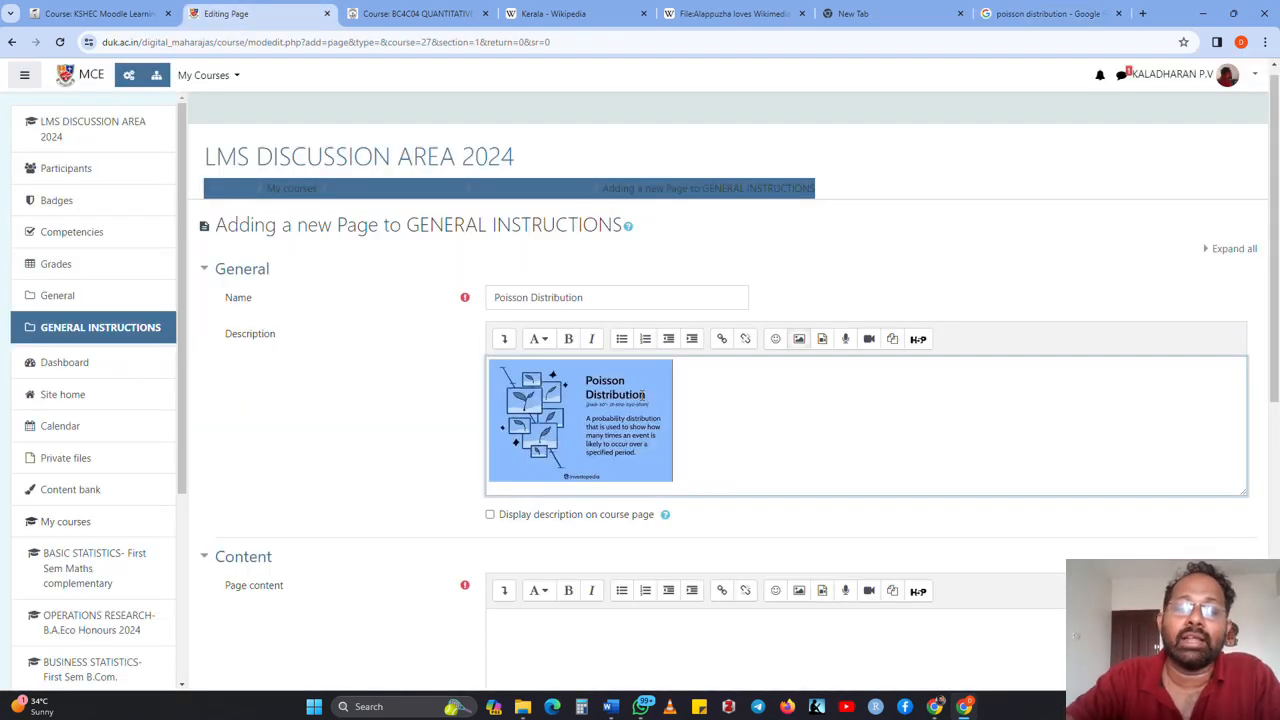
Step: Resize the image in the Description to a width of 150 with Auto size kept on, and save the image properties
{"action": "double_click", "coordinate": [615, 440]}
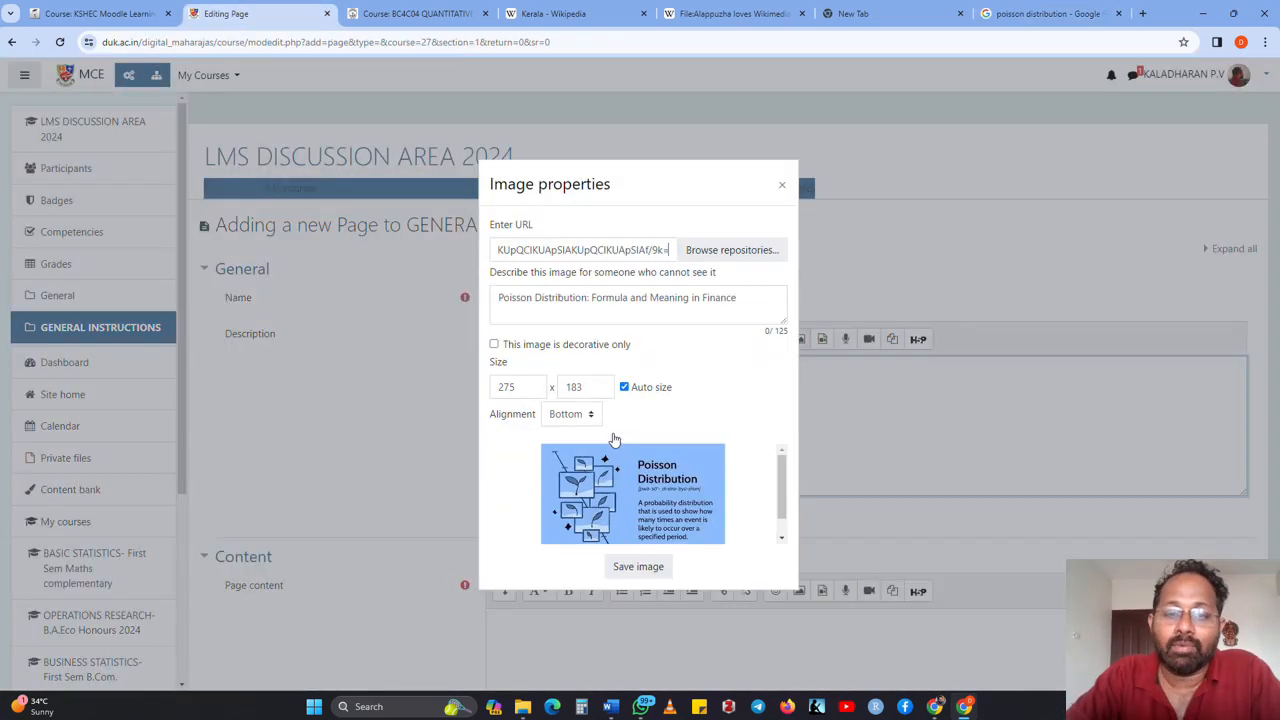
{"action": "double_click", "coordinate": [517, 391]}
{"action": "left_click", "coordinate": [782, 184]}
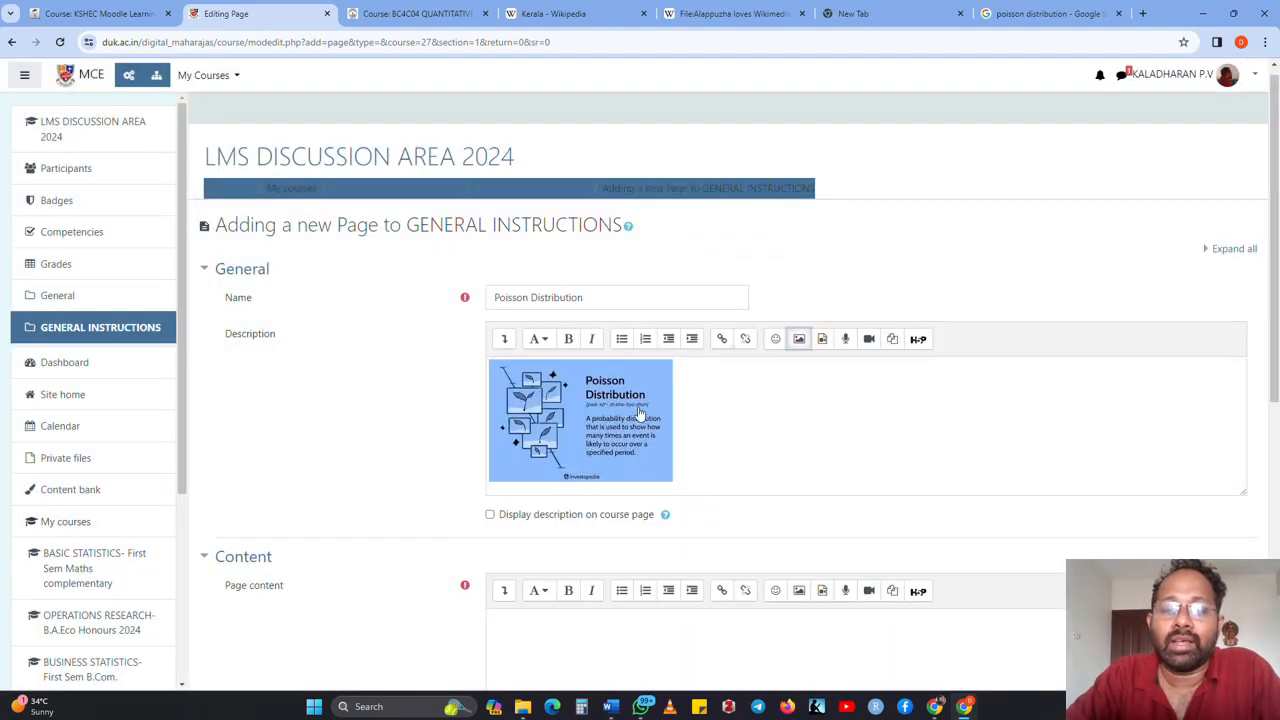
{"action": "double_click", "coordinate": [603, 443]}
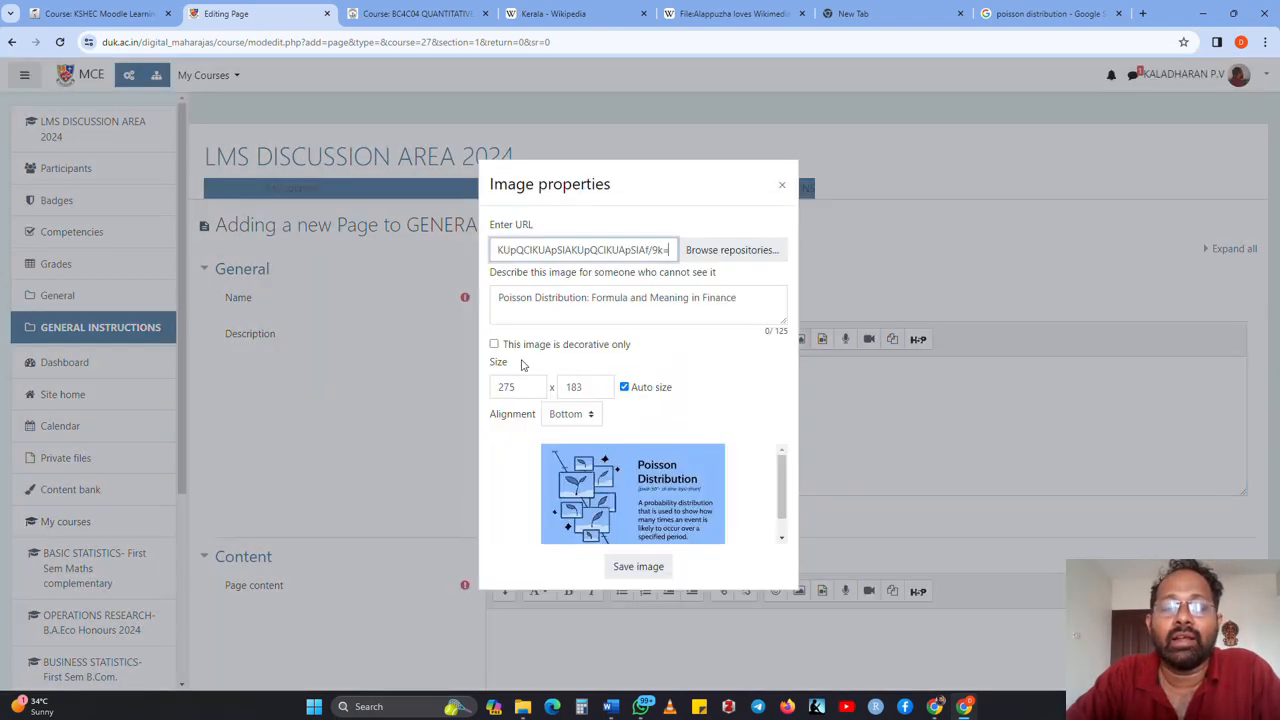
{"action": "double_click", "coordinate": [507, 387]}
{"action": "type", "text": "15"}
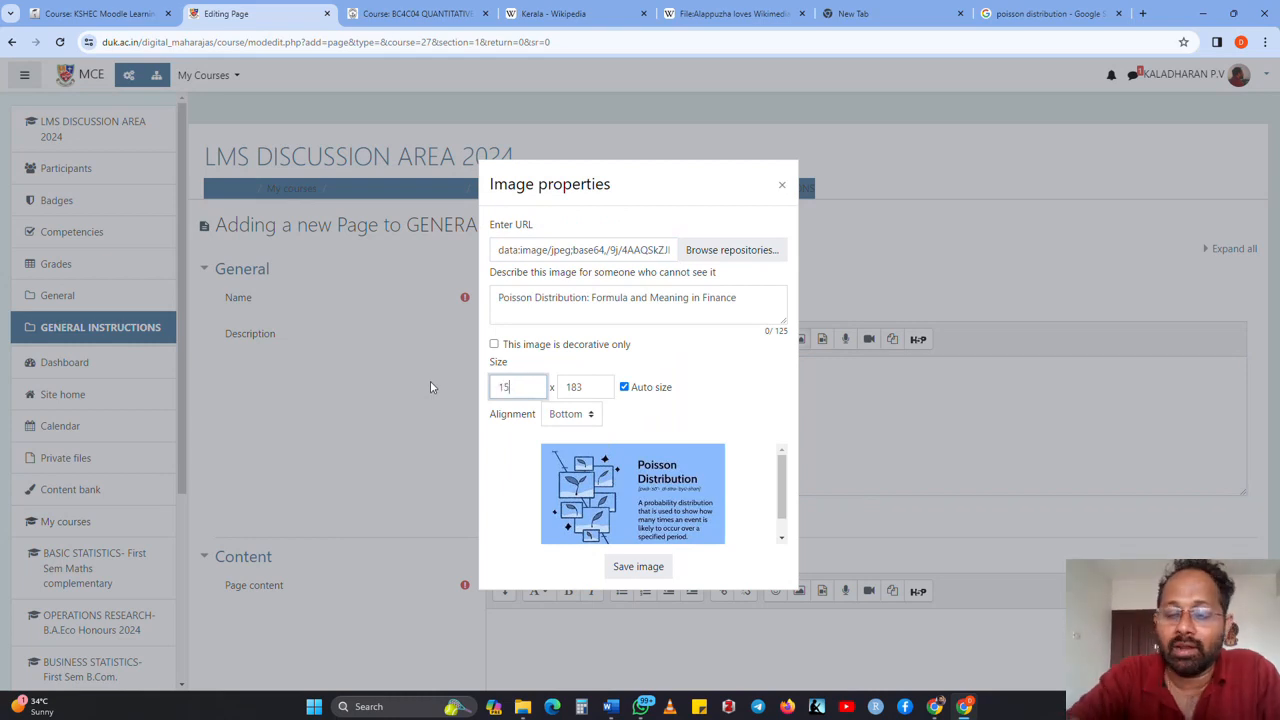
{"action": "type", "text": "0"}
{"action": "left_click", "coordinate": [726, 397]}
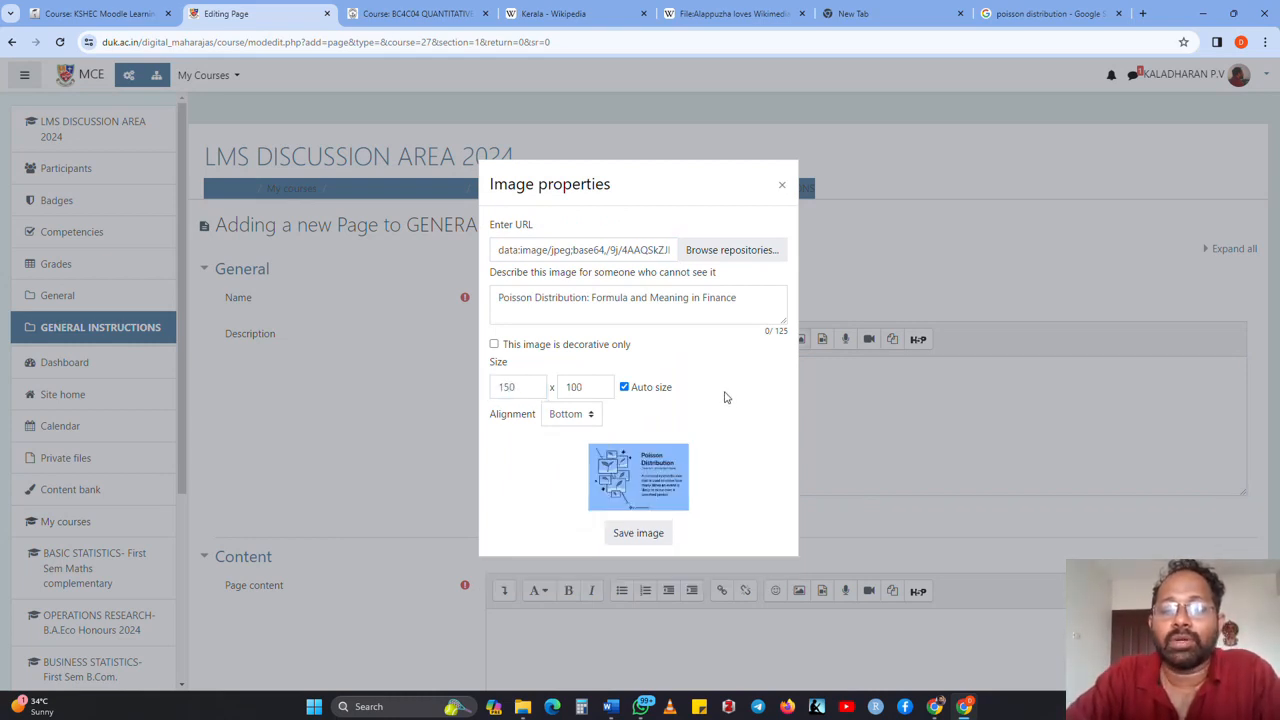
{"action": "left_click", "coordinate": [640, 534]}
Step: Enable displaying the description on the course page and centre the image in the Description
{"action": "left_click", "coordinate": [490, 539]}
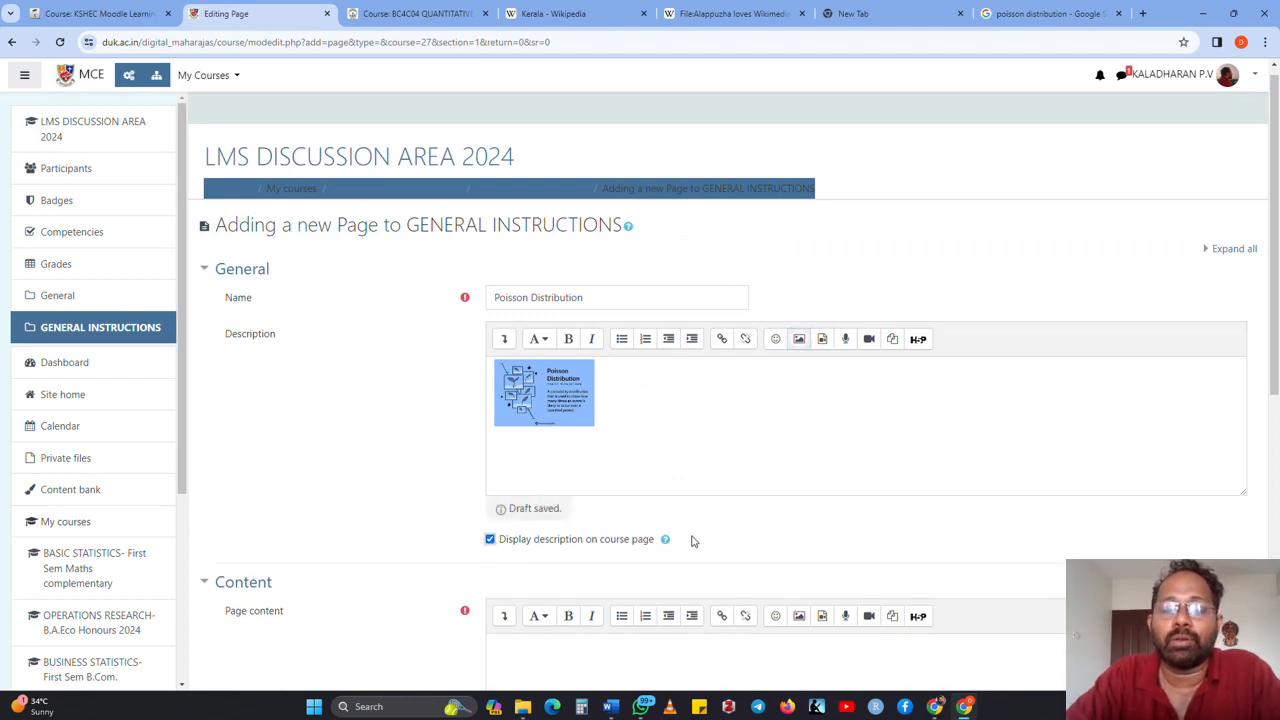
{"action": "left_click", "coordinate": [504, 340]}
{"action": "left_click", "coordinate": [628, 368]}
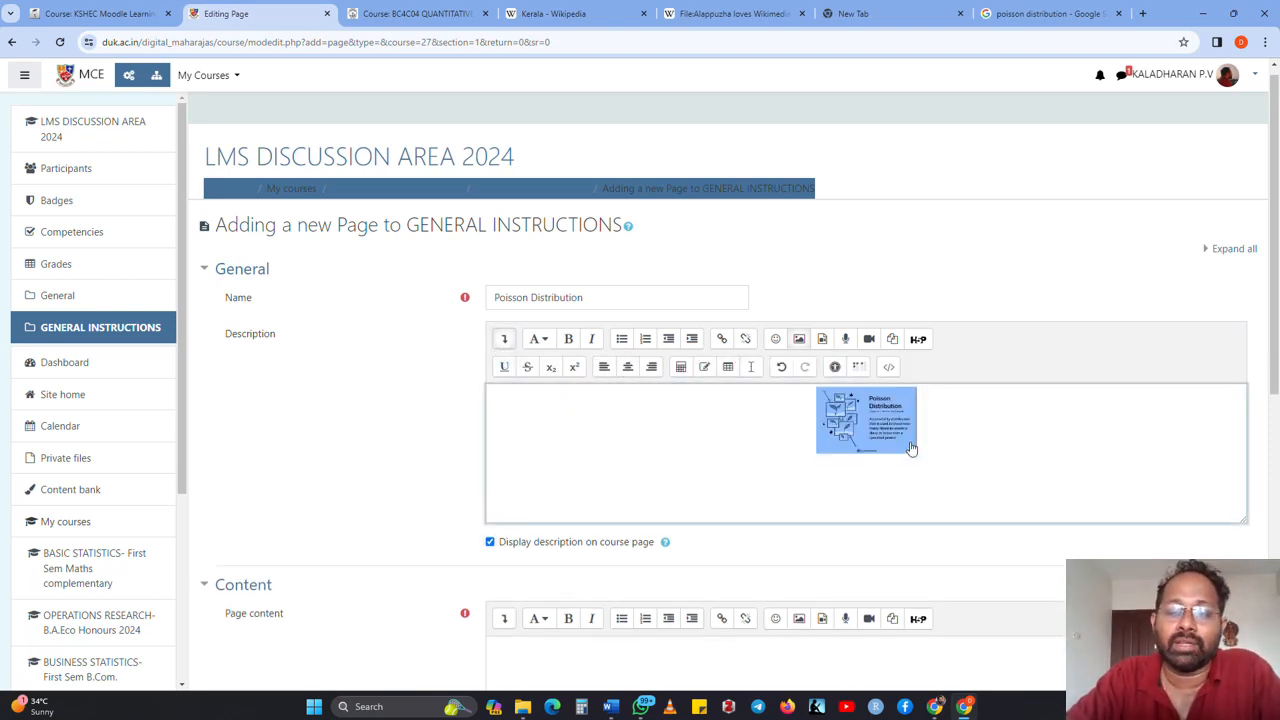
Step: Copy the Word document's text from the title through "Key Properties:" and paste it into the Page content in Chrome
{"action": "scroll", "coordinate": [910, 448], "scroll_direction": "down", "scroll_amount": 3}
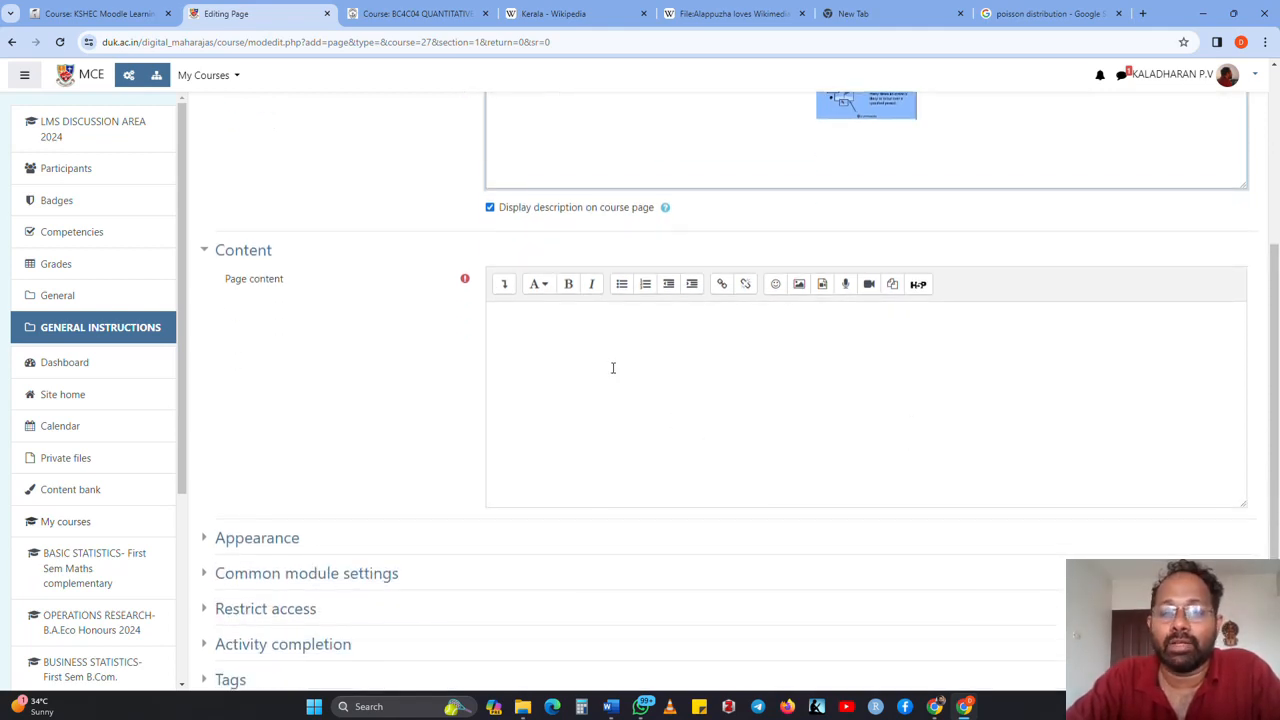
{"action": "left_click", "coordinate": [504, 284]}
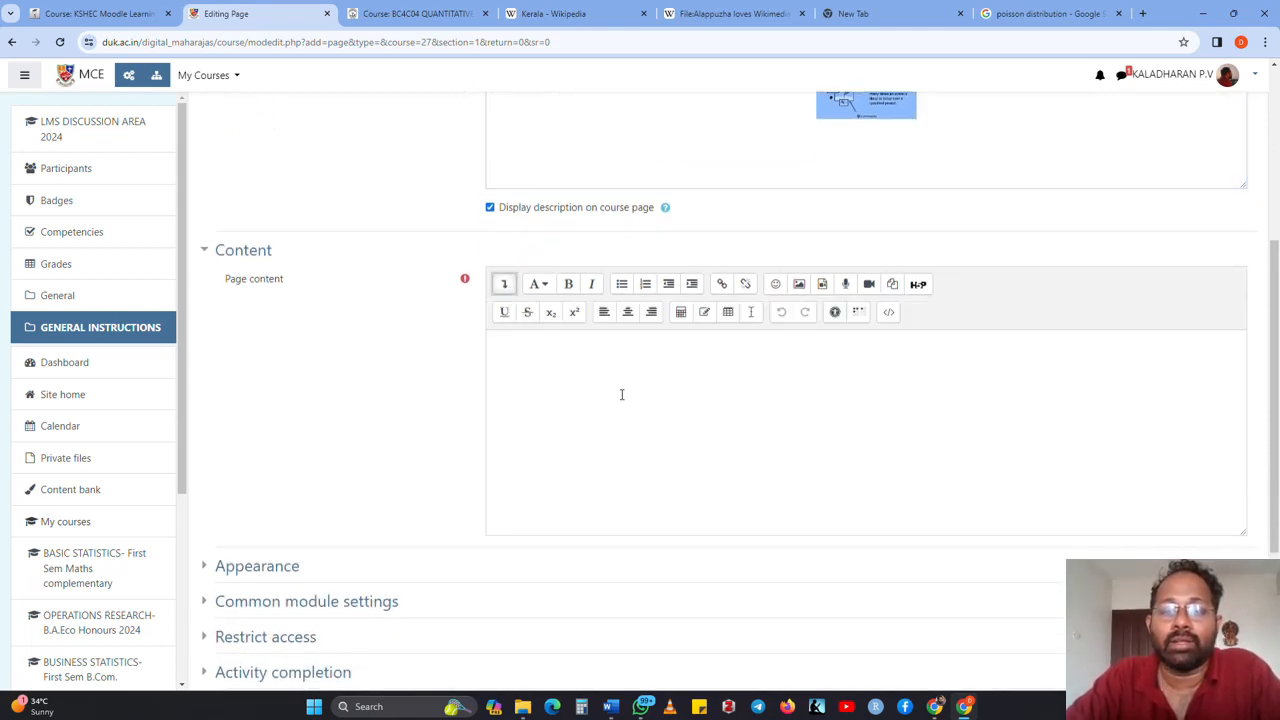
{"action": "scroll", "coordinate": [621, 394], "scroll_direction": "down", "scroll_amount": 2}
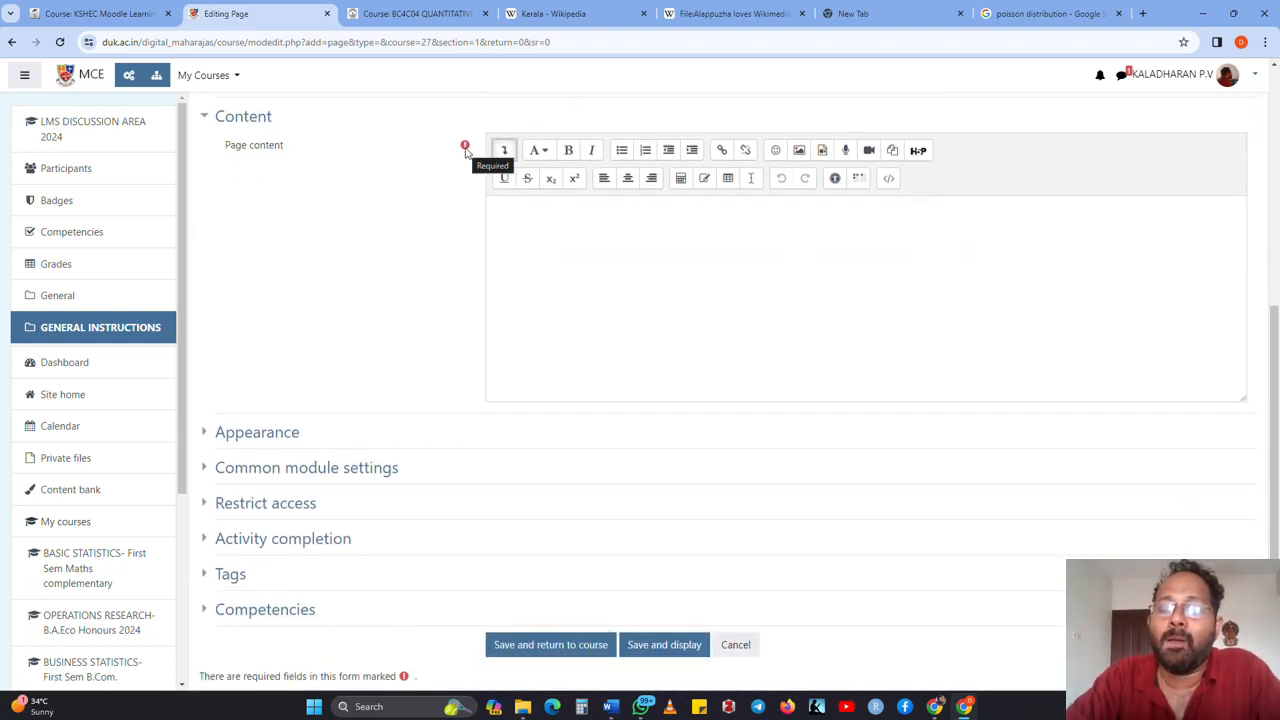
{"action": "left_click", "coordinate": [610, 706]}
{"action": "left_click_drag", "start_coordinate": [168, 203], "coordinate": [473, 437]}
{"action": "key", "text": "ctrl+c"}
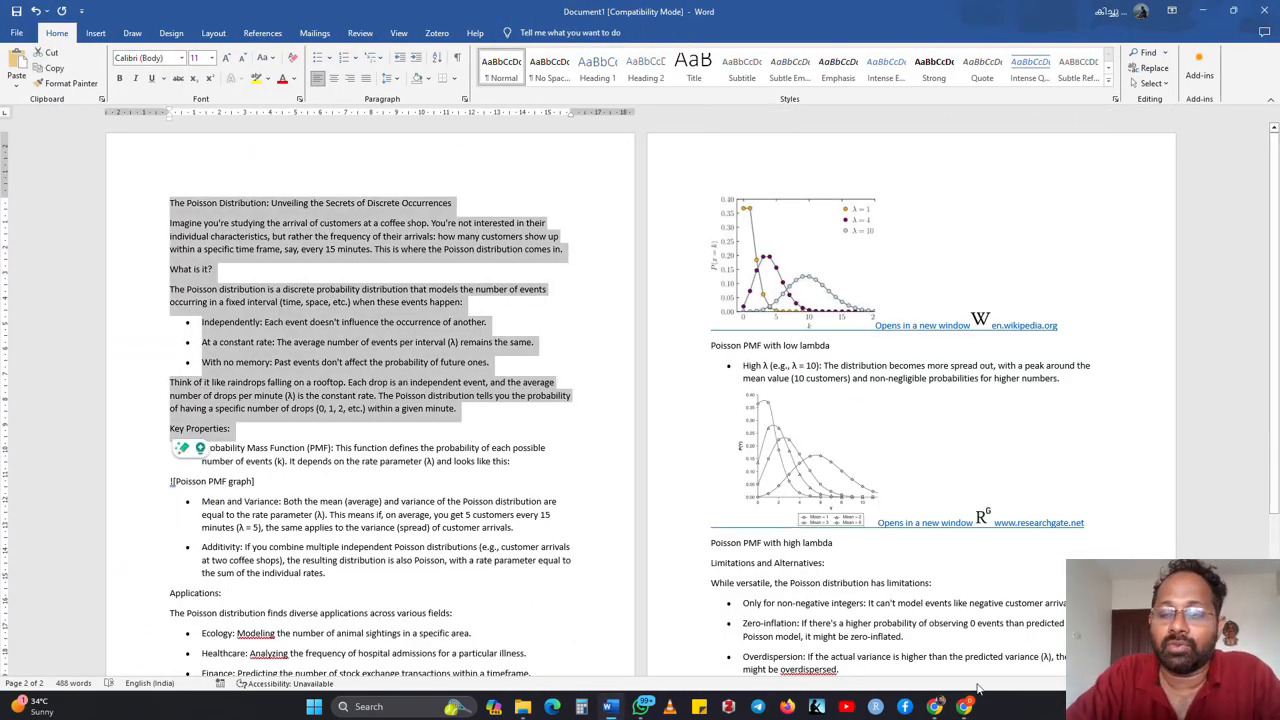
{"action": "left_click", "coordinate": [964, 707]}
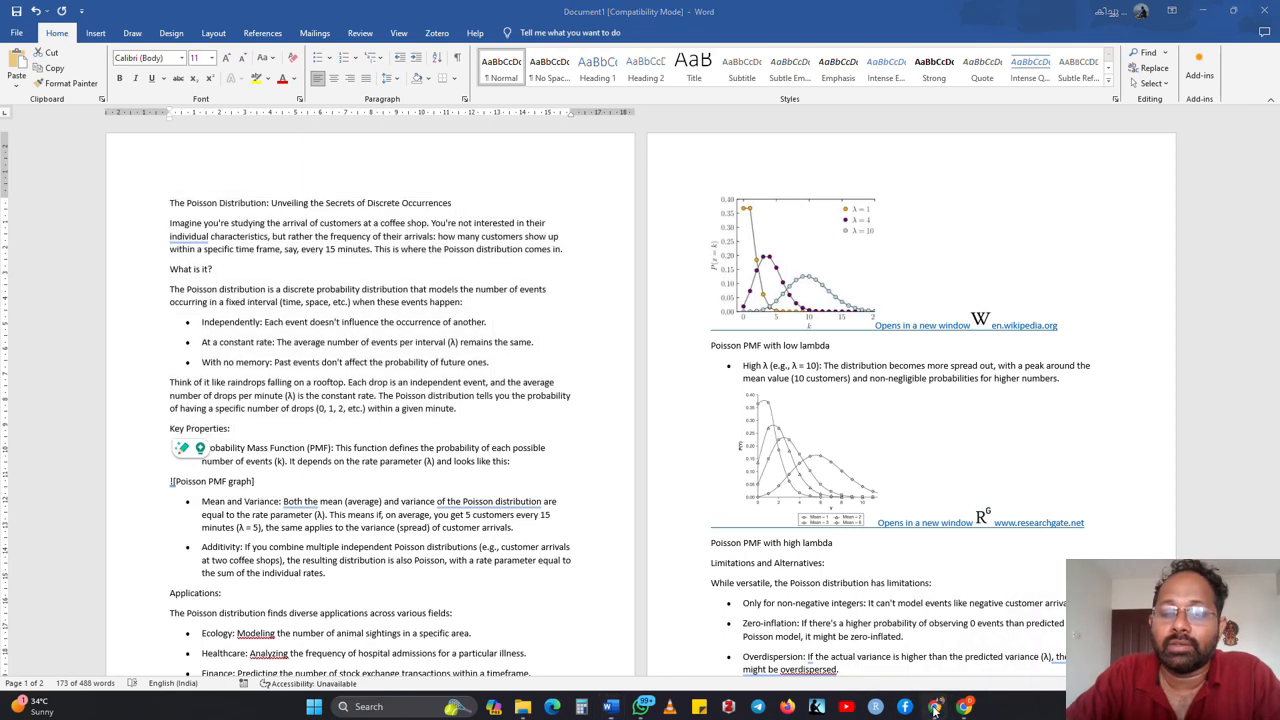
{"action": "left_click", "coordinate": [933, 708]}
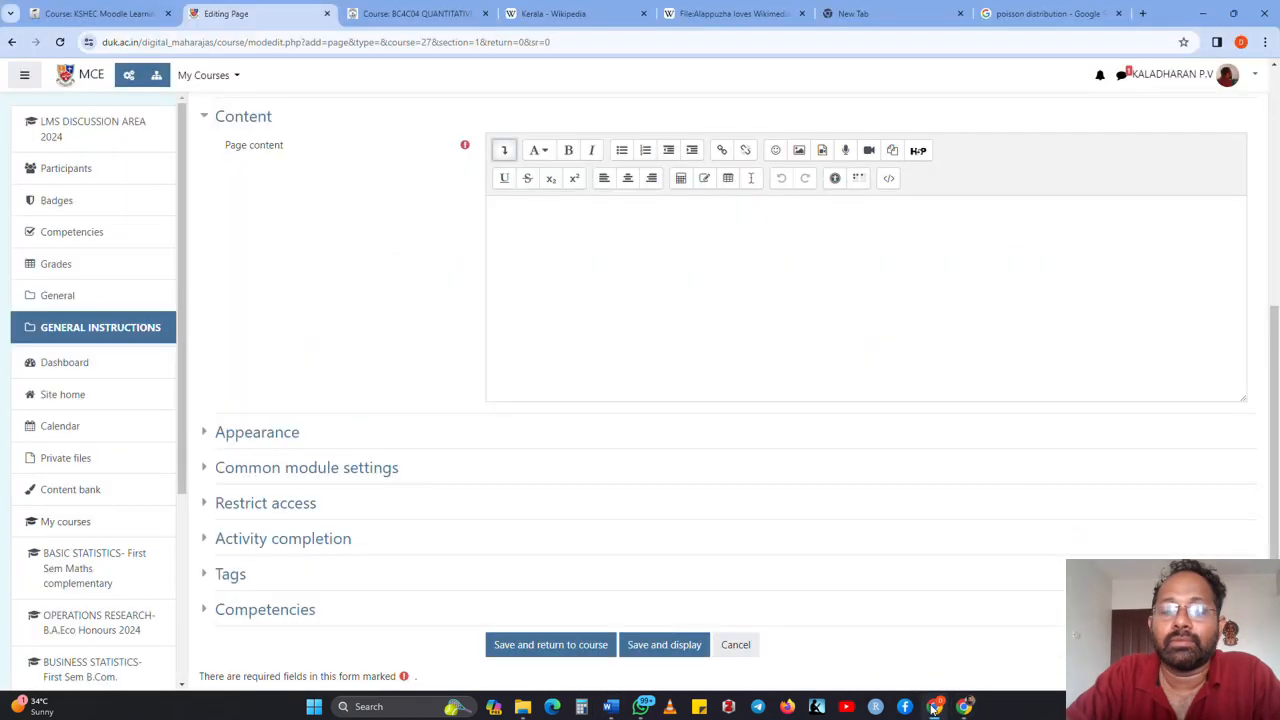
{"action": "left_click", "coordinate": [495, 264]}
{"action": "key", "text": "ctrl+v"}
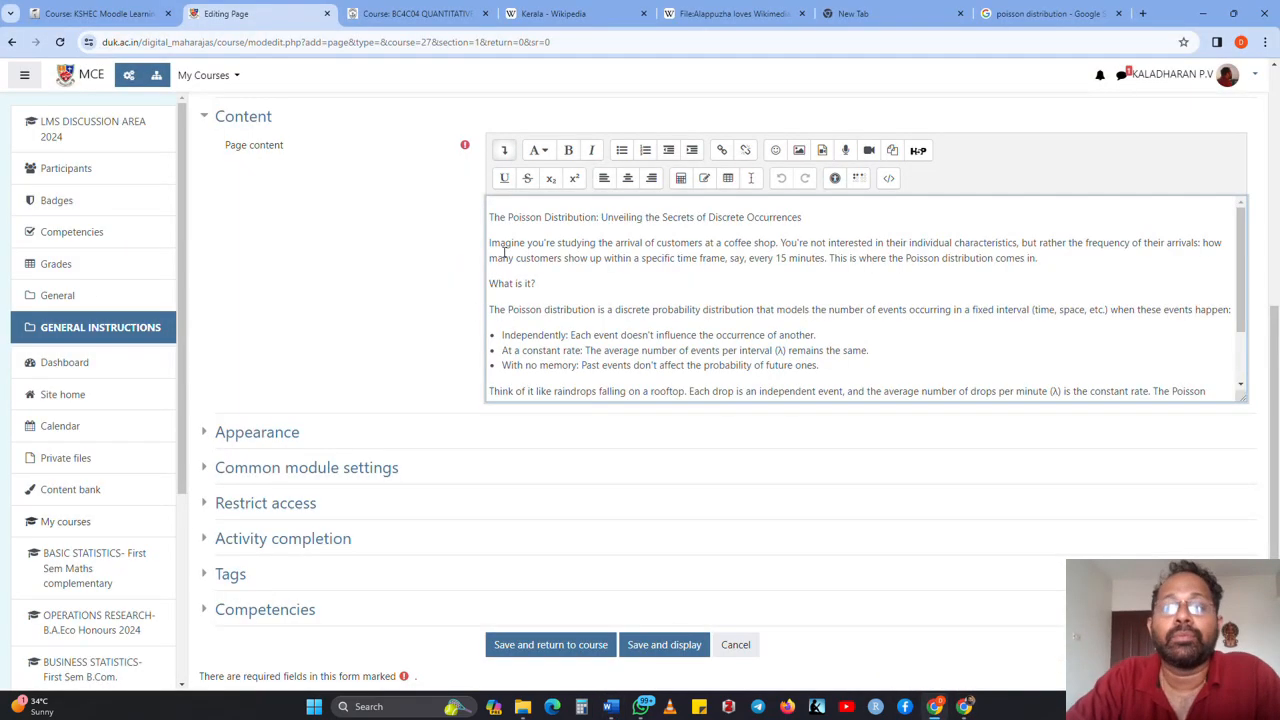
Step: Format the title line of the Page content as Heading (large) and make "Poisson Distribution:" in it bold
{"action": "scroll", "coordinate": [576, 238], "scroll_direction": "up", "scroll_amount": 3}
{"action": "scroll", "coordinate": [622, 434], "scroll_direction": "down", "scroll_amount": 2}
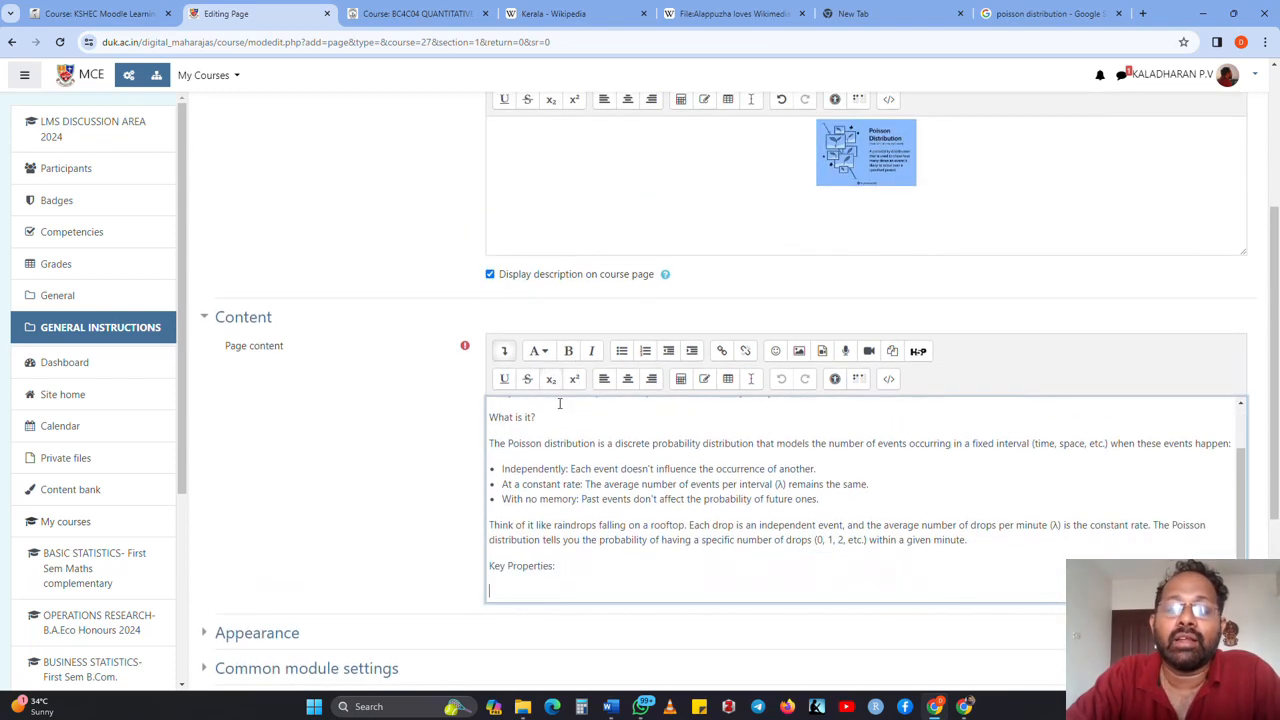
{"action": "scroll", "coordinate": [617, 434], "scroll_direction": "up", "scroll_amount": 1}
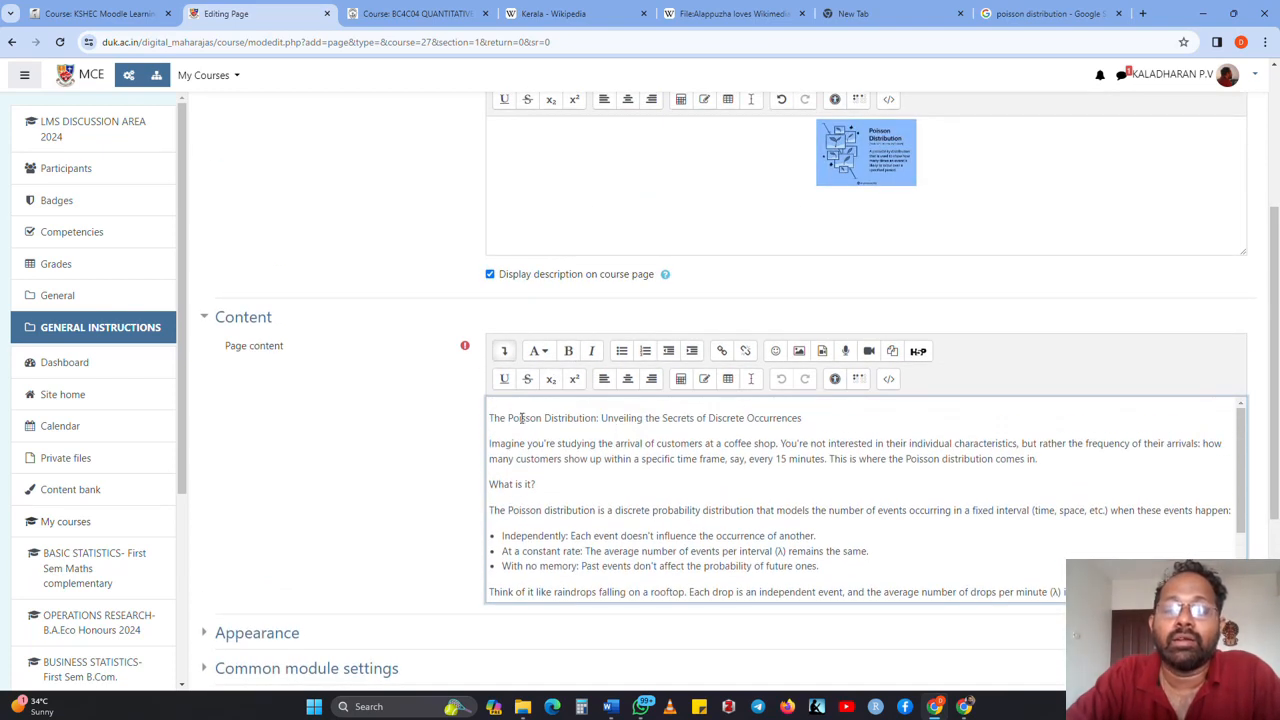
{"action": "left_click_drag", "start_coordinate": [509, 418], "coordinate": [599, 420]}
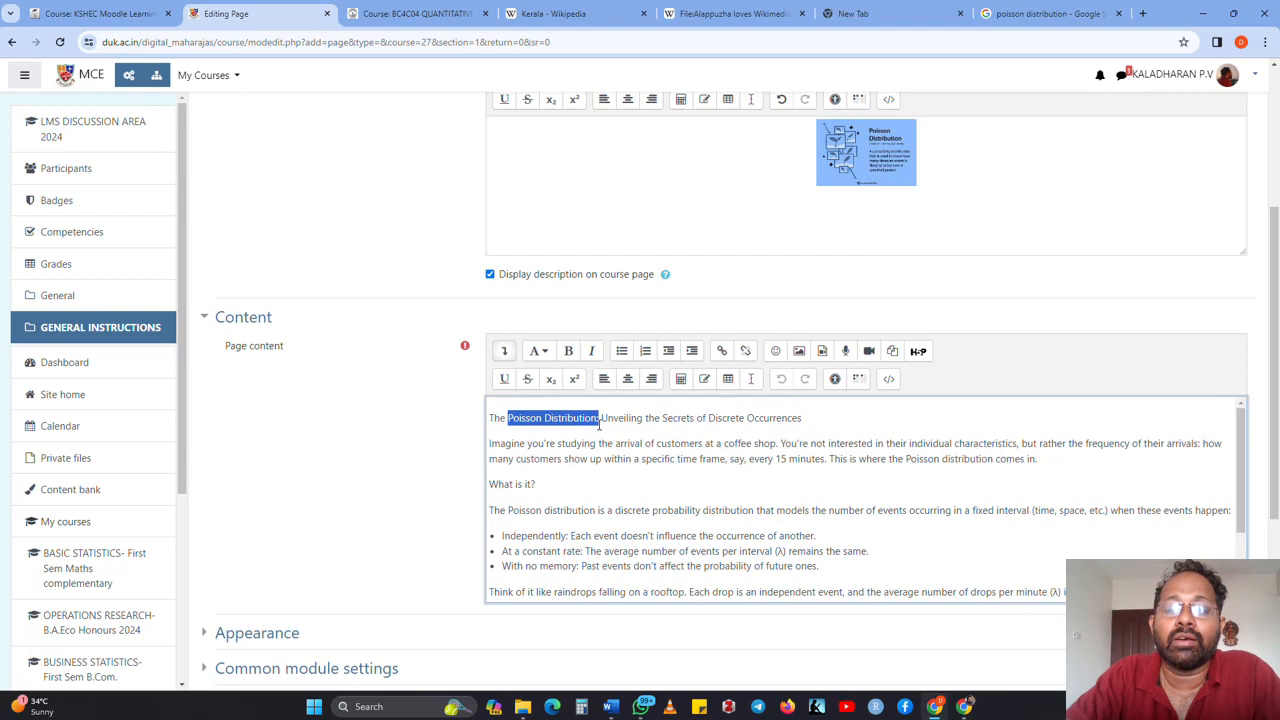
{"action": "left_click", "coordinate": [543, 354]}
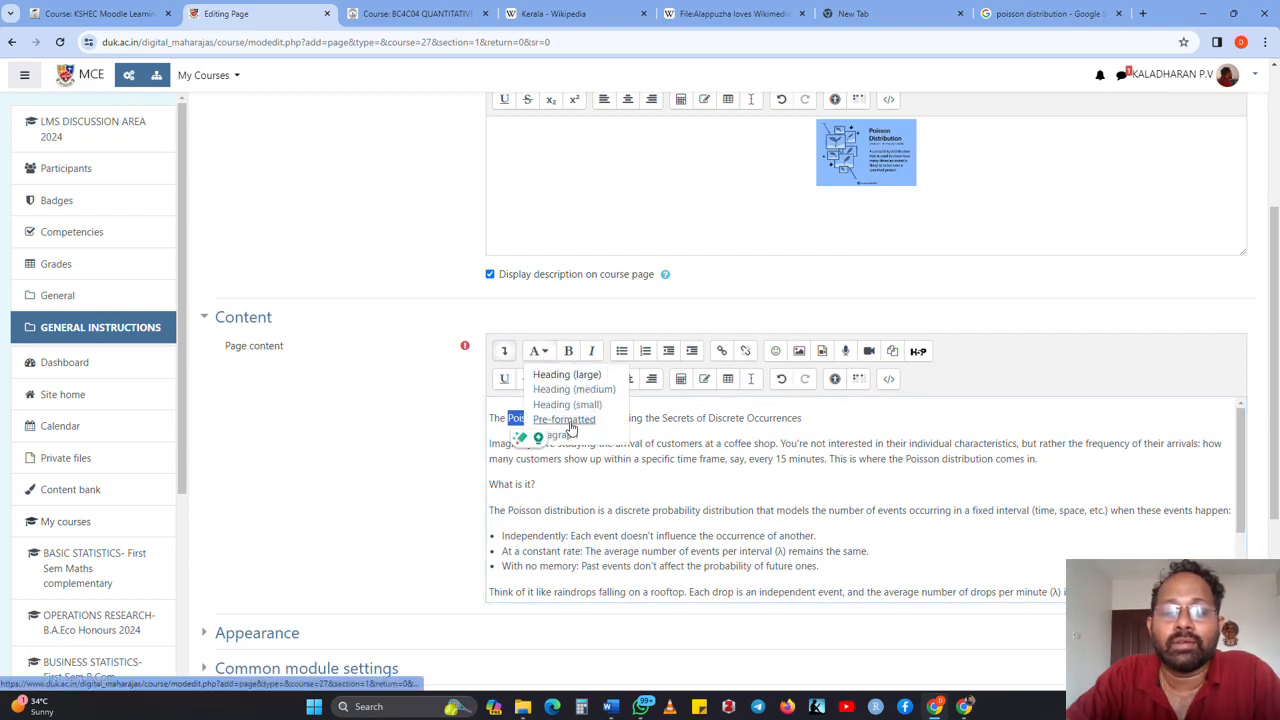
{"action": "left_click", "coordinate": [574, 436]}
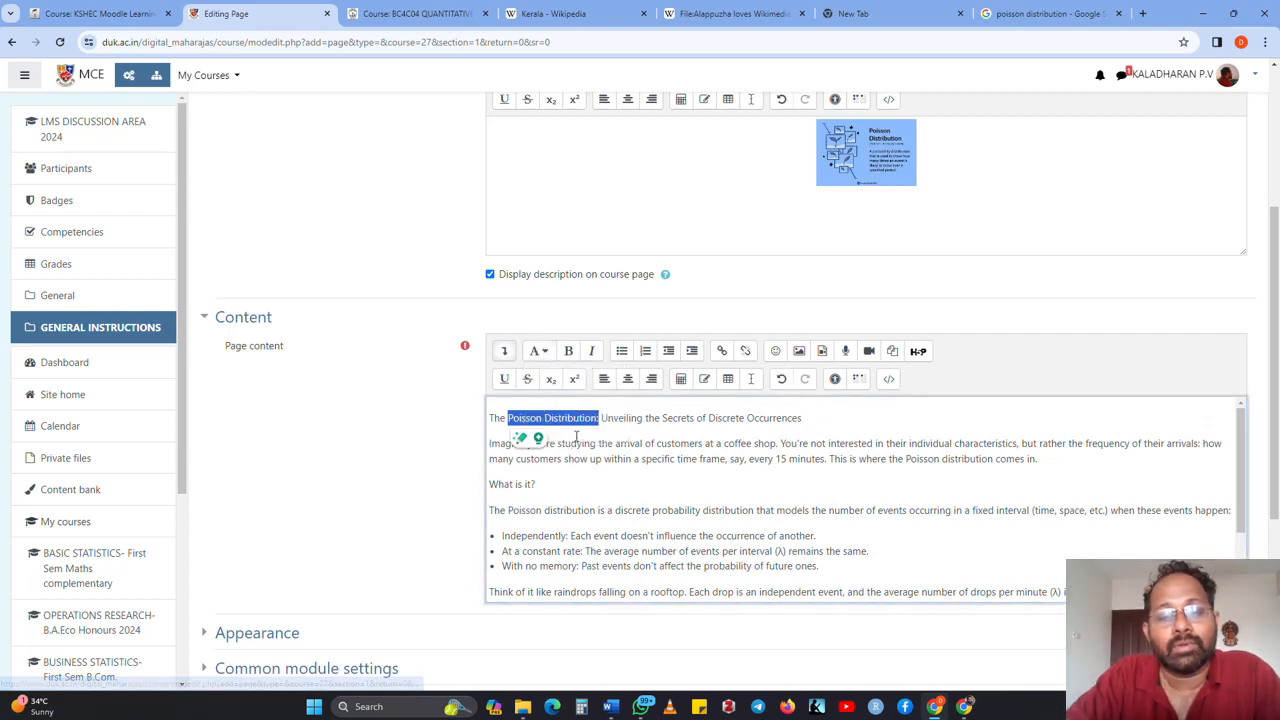
{"action": "left_click", "coordinate": [545, 351]}
{"action": "left_click", "coordinate": [560, 375]}
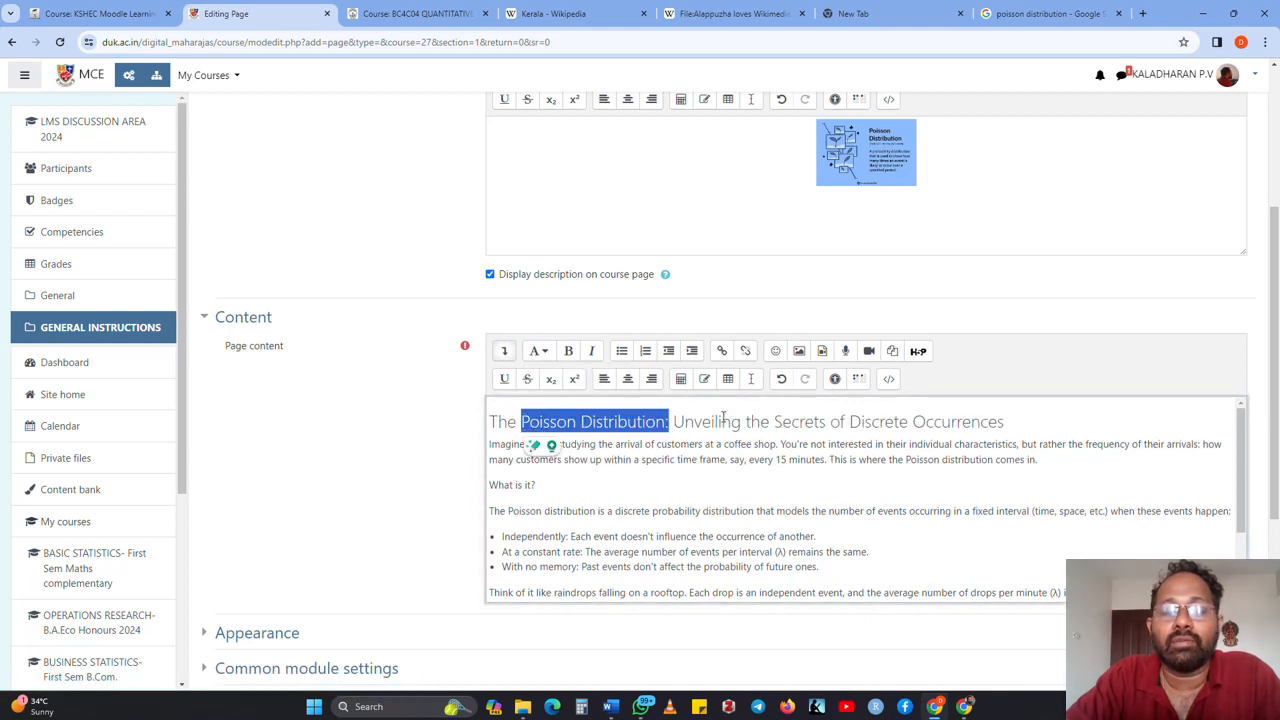
{"action": "left_click", "coordinate": [568, 351]}
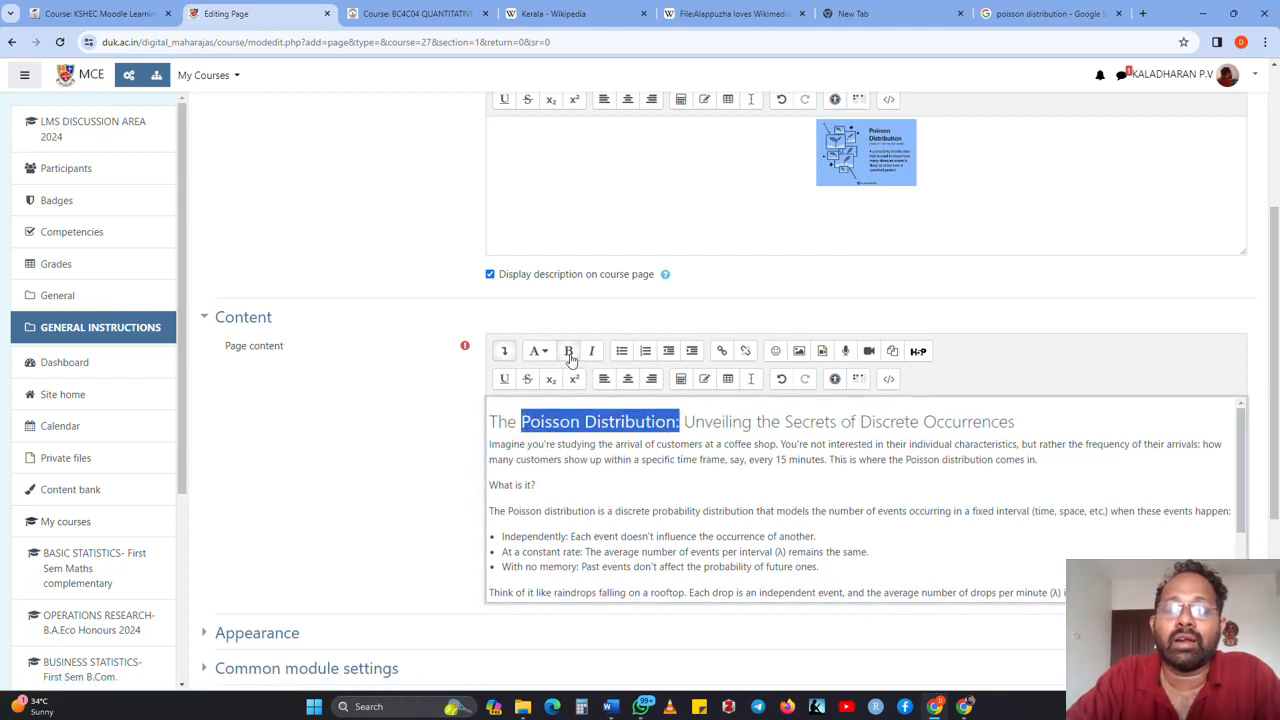
{"action": "left_click", "coordinate": [746, 459]}
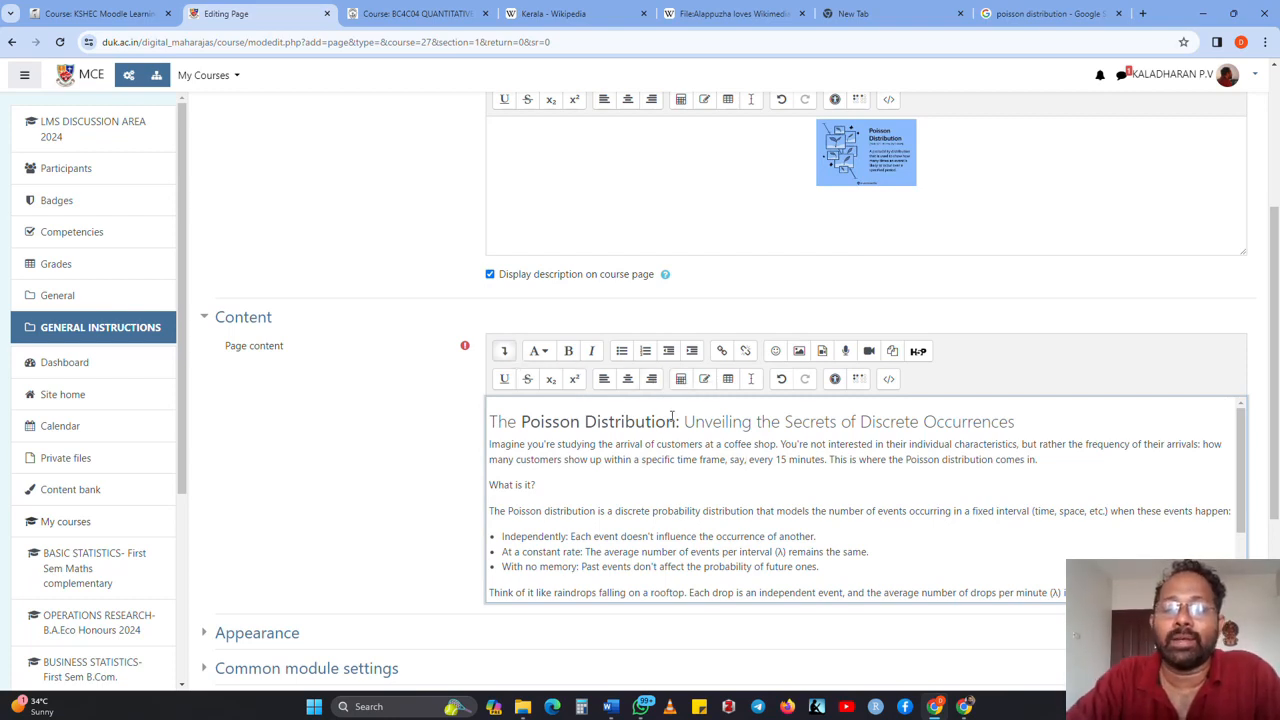
Step: Insert an empty line below "What is it?" in the Page content and look through the pasted text
{"action": "left_click", "coordinate": [577, 487]}
{"action": "key", "text": "Return"}
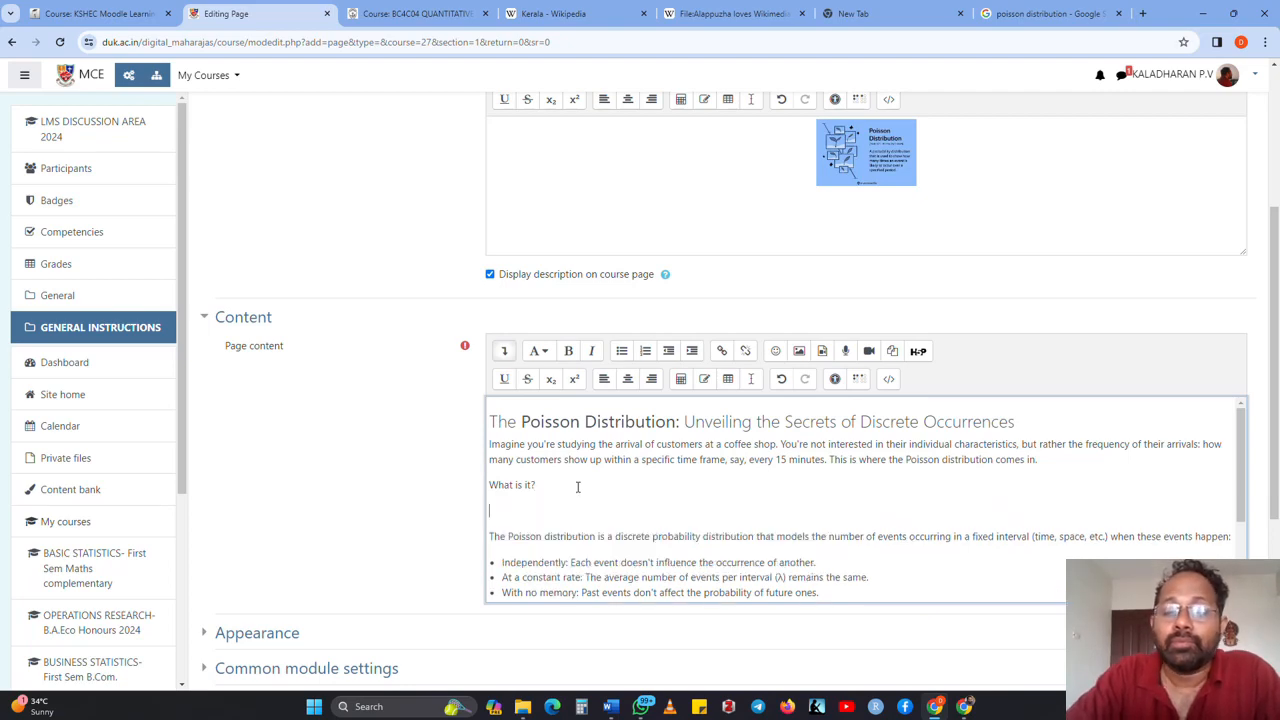
{"action": "scroll", "coordinate": [785, 645], "scroll_direction": "down", "scroll_amount": 3}
{"action": "scroll", "coordinate": [930, 330], "scroll_direction": "up", "scroll_amount": 2}
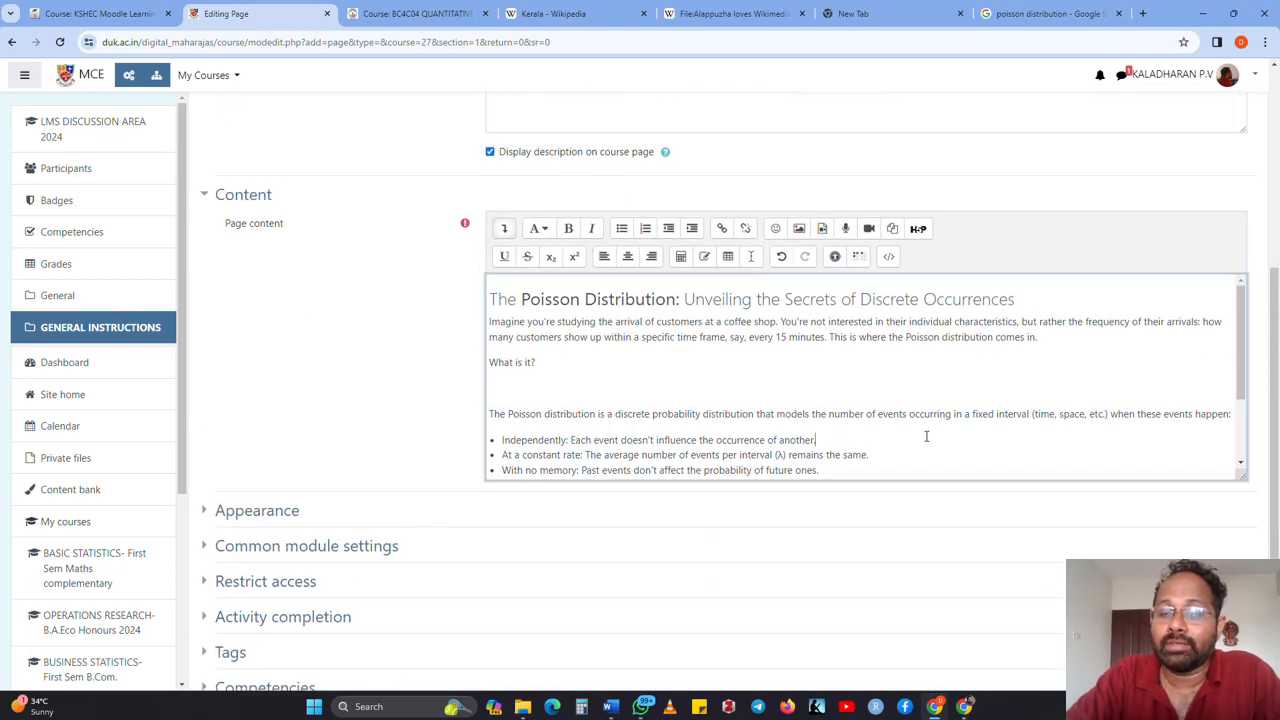
{"action": "scroll", "coordinate": [926, 436], "scroll_direction": "up", "scroll_amount": 1}
{"action": "scroll", "coordinate": [603, 528], "scroll_direction": "down", "scroll_amount": 2}
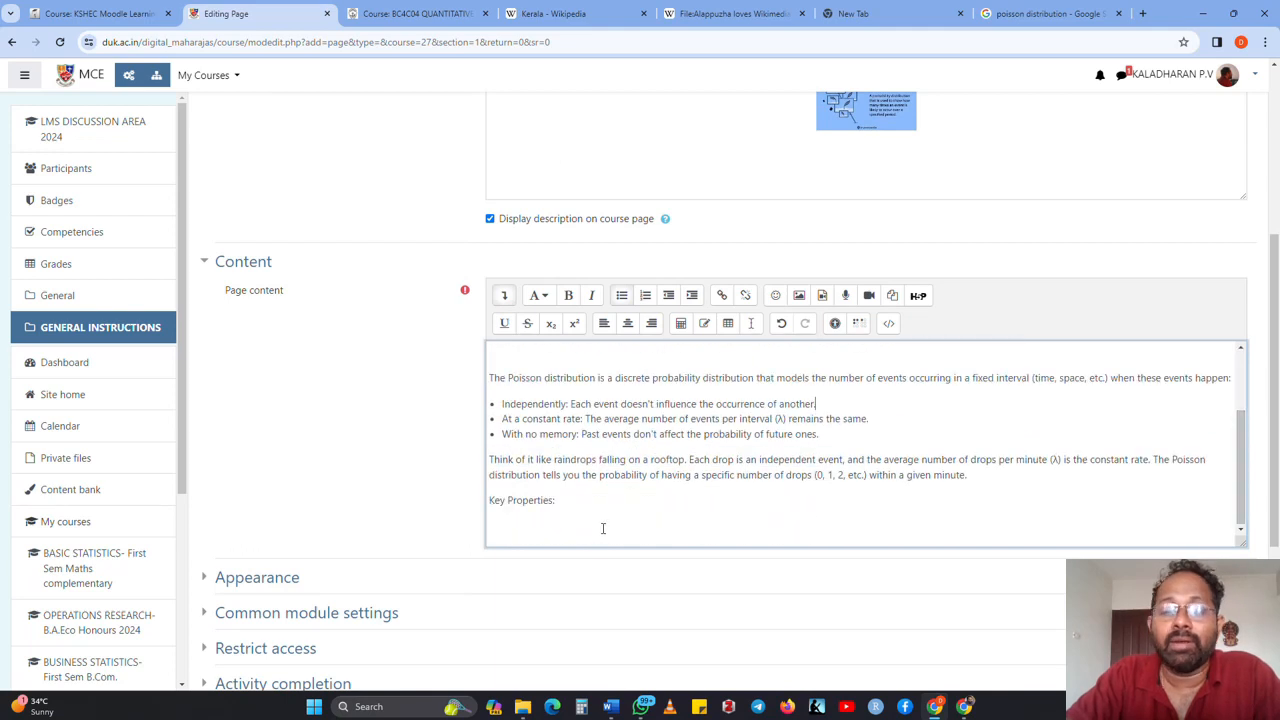
{"action": "scroll", "coordinate": [573, 499], "scroll_direction": "up", "scroll_amount": 2}
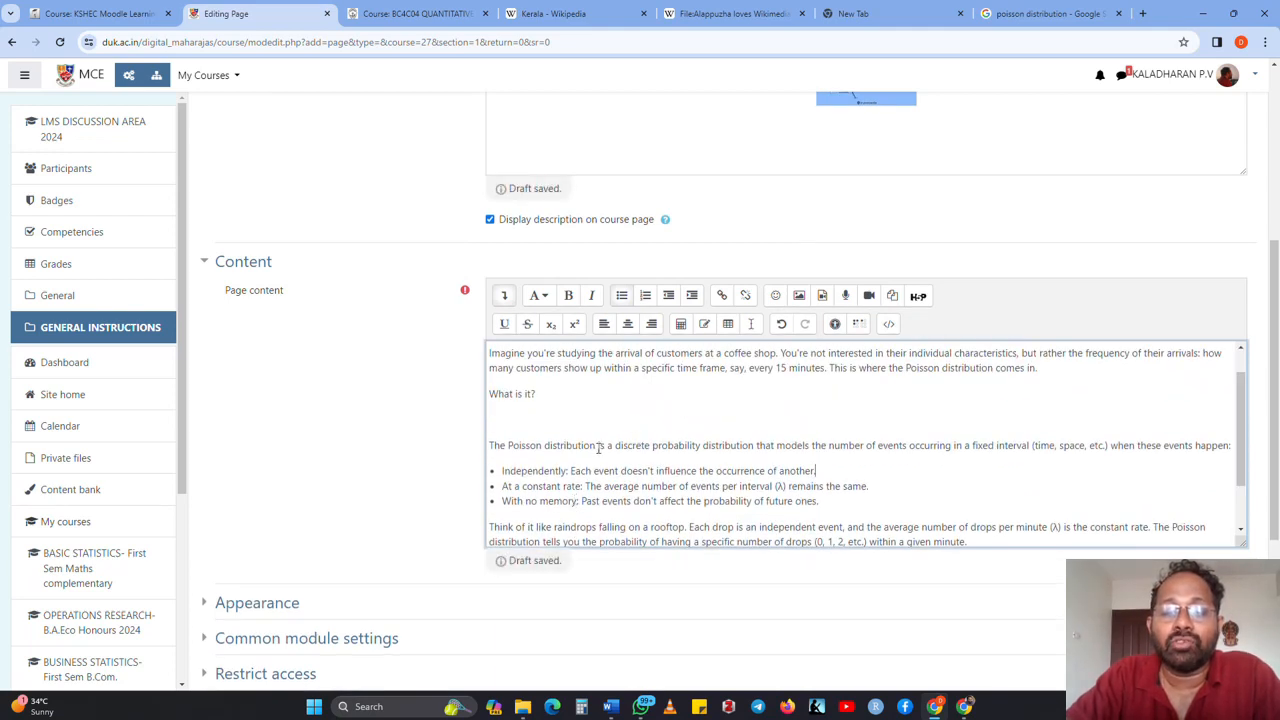
Step: Select "Poisson Distribution" in the Page content's title line and open Wikipedia's Poisson distribution article through a "poisson wikipedia" search
{"action": "left_click_drag", "start_coordinate": [597, 447], "coordinate": [508, 447]}
{"action": "scroll", "coordinate": [636, 450], "scroll_direction": "up", "scroll_amount": 1}
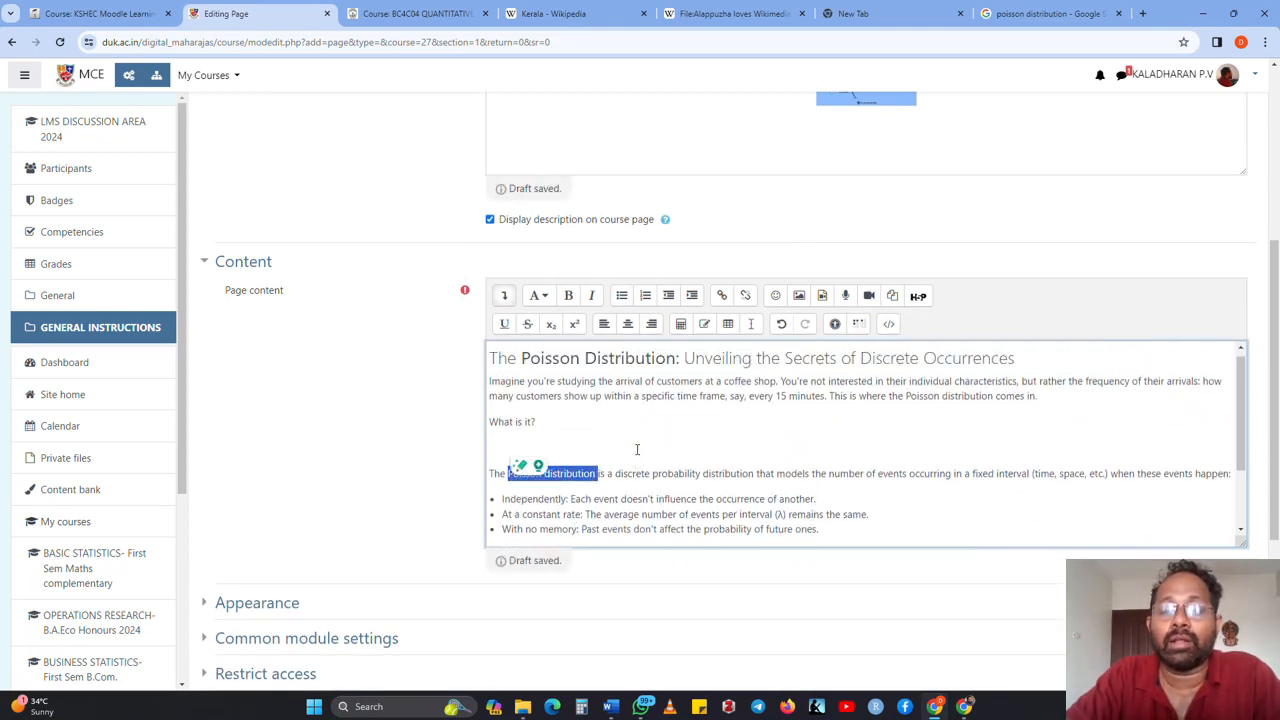
{"action": "left_click_drag", "start_coordinate": [677, 366], "coordinate": [522, 366]}
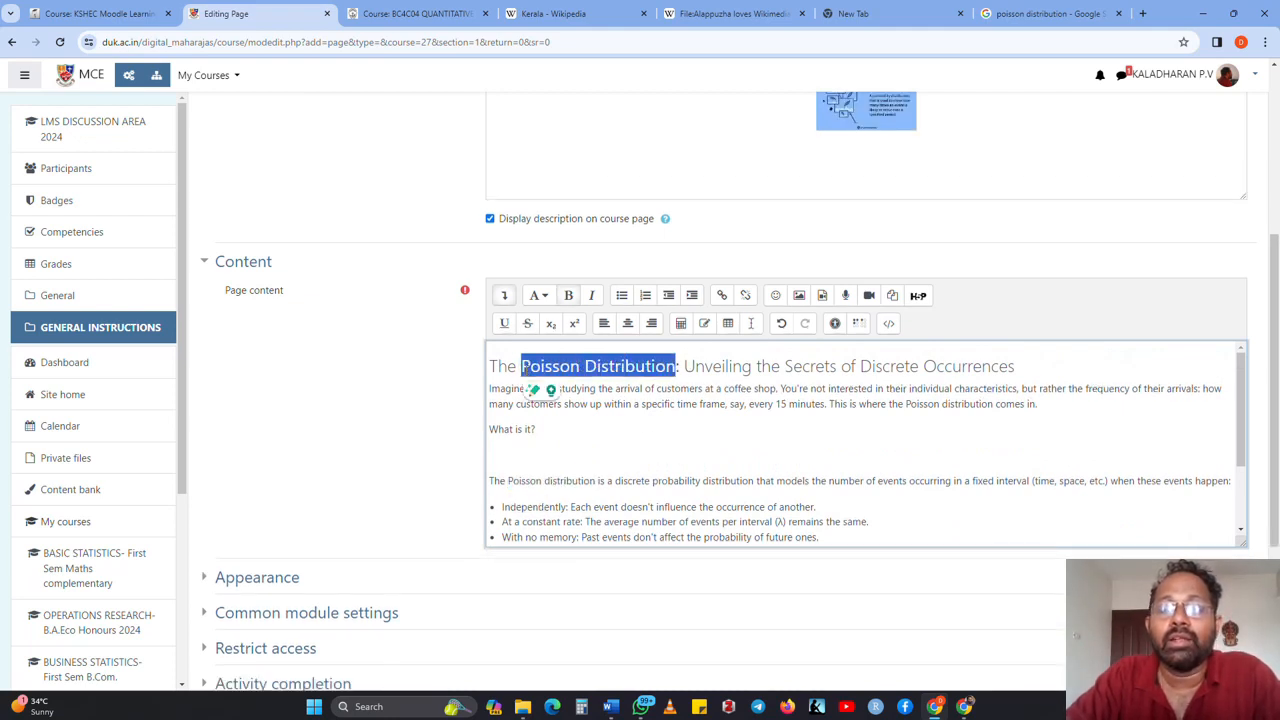
{"action": "left_click", "coordinate": [575, 13]}
{"action": "left_click", "coordinate": [498, 42]}
{"action": "type", "text": "po"}
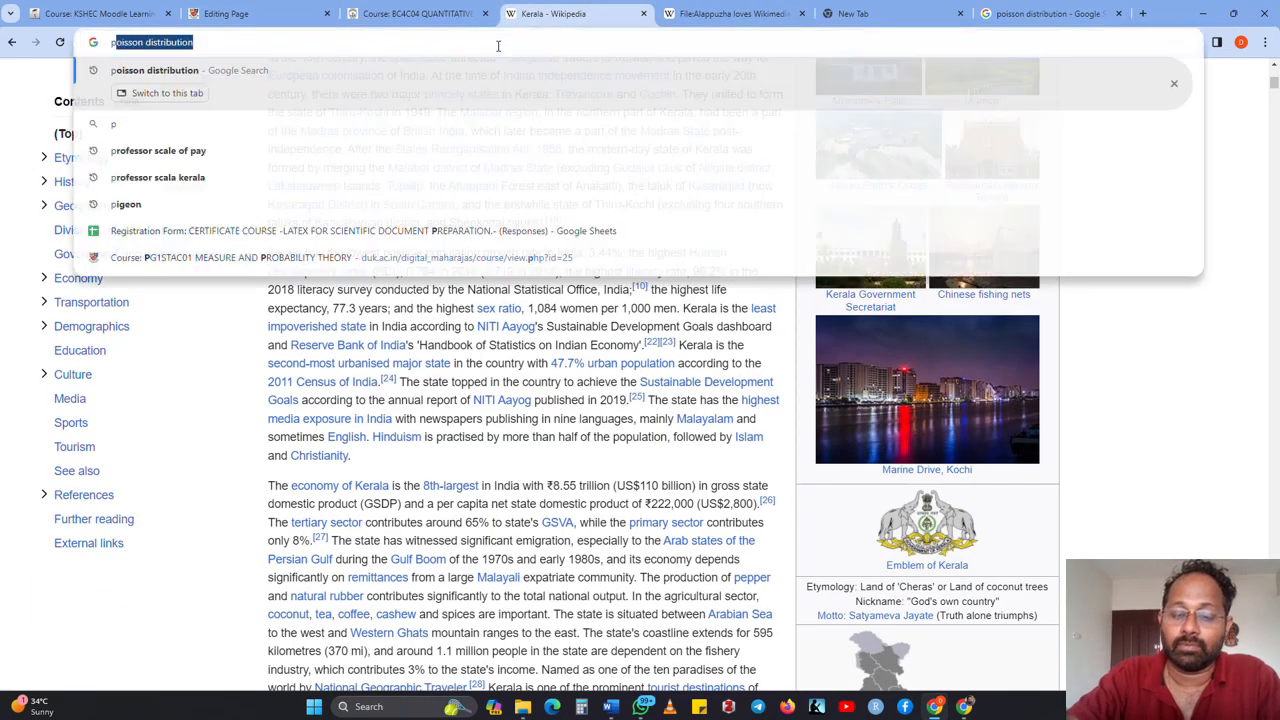
{"action": "type", "text": "isso"}
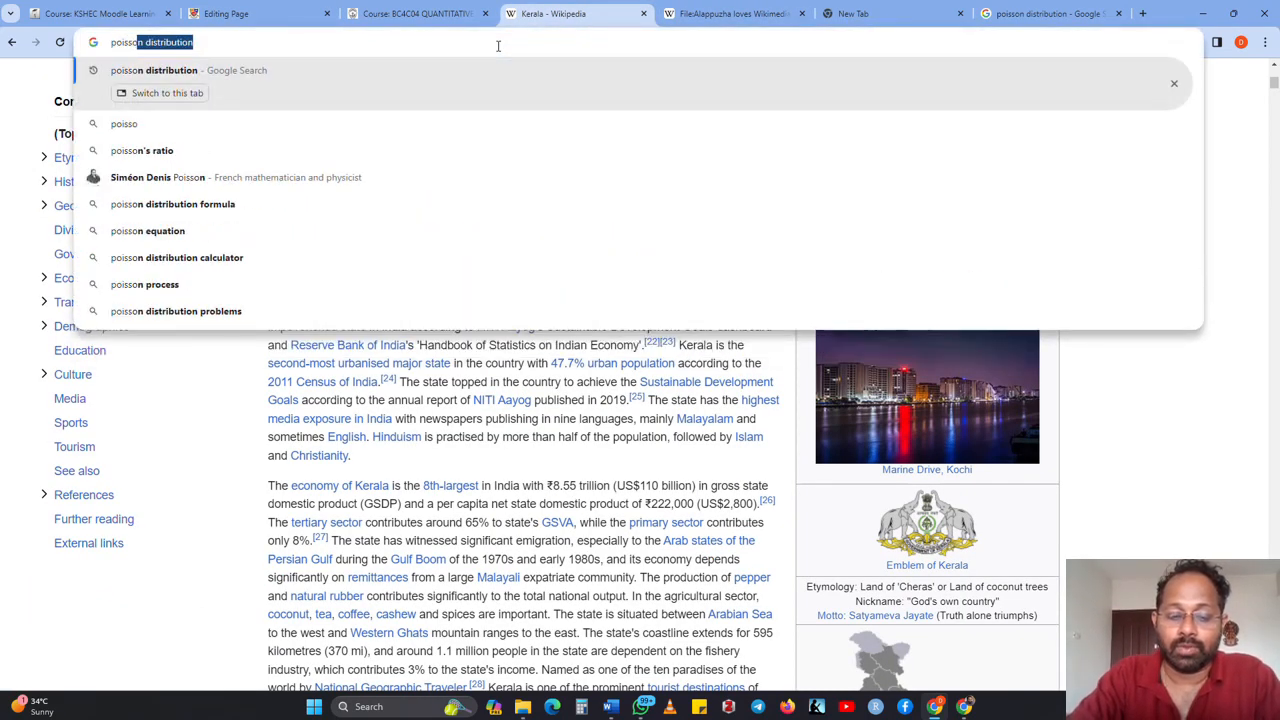
{"action": "type", "text": "n wik"}
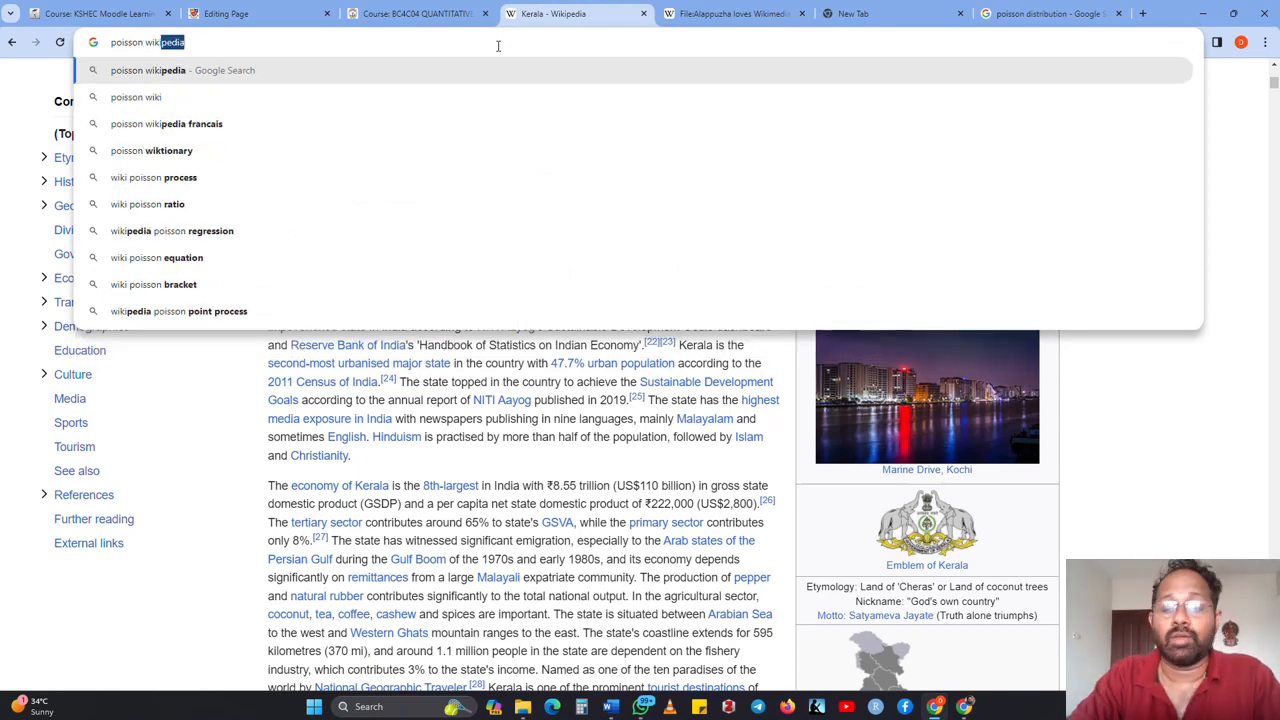
{"action": "key", "text": "Return"}
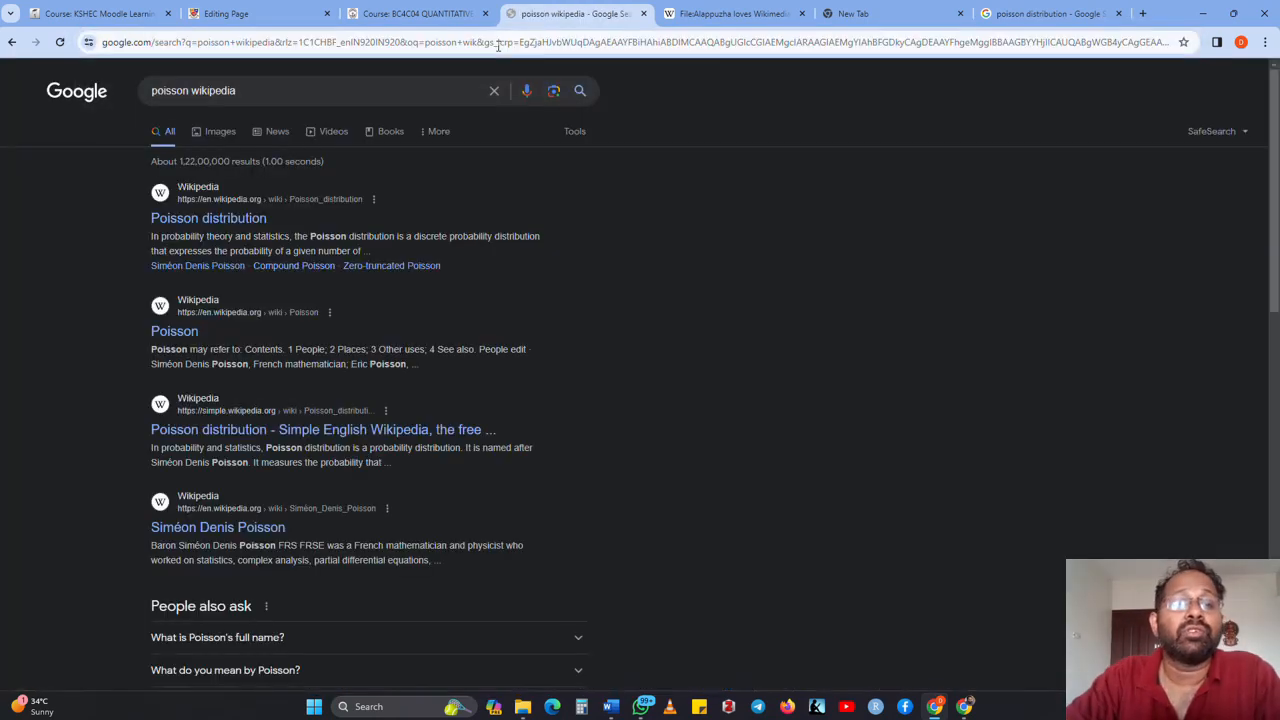
{"action": "left_click", "coordinate": [231, 224]}
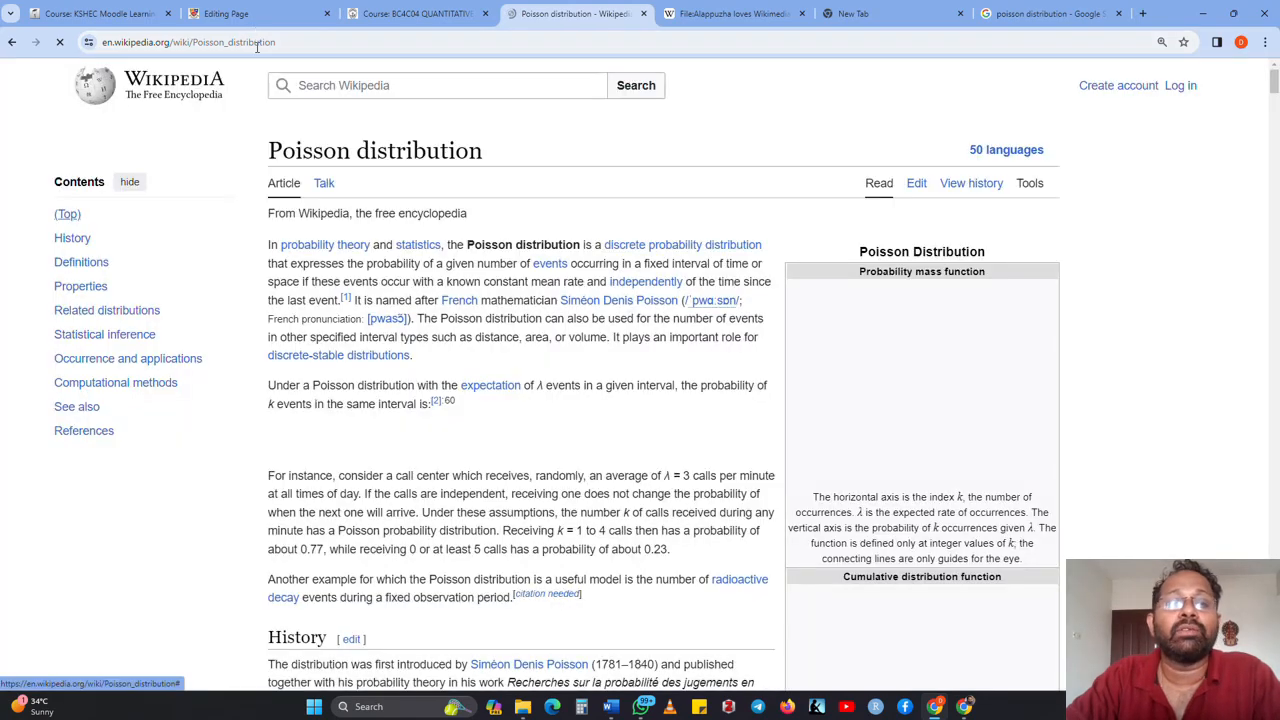
Step: Copy the Wikipedia article's URL and link the selected "Poisson Distribution" title text in the Moodle Page content to it
{"action": "left_click", "coordinate": [257, 48]}
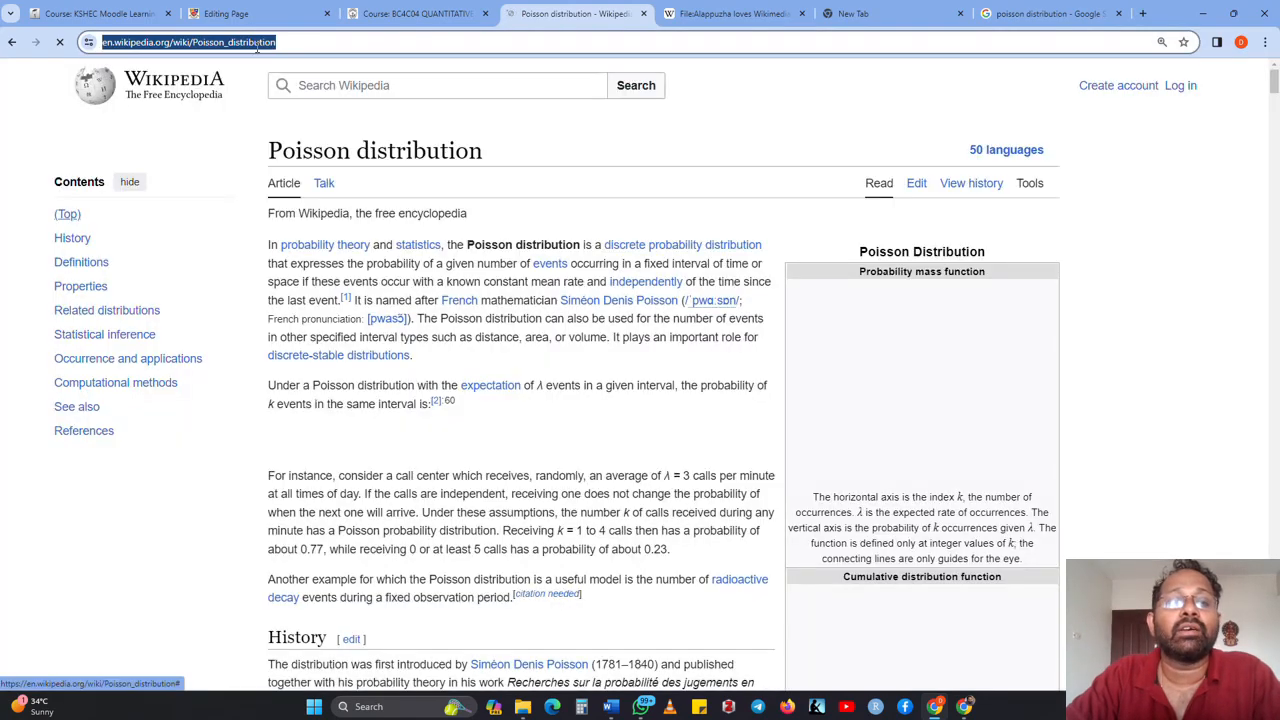
{"action": "right_click", "coordinate": [257, 50]}
{"action": "left_click", "coordinate": [304, 172]}
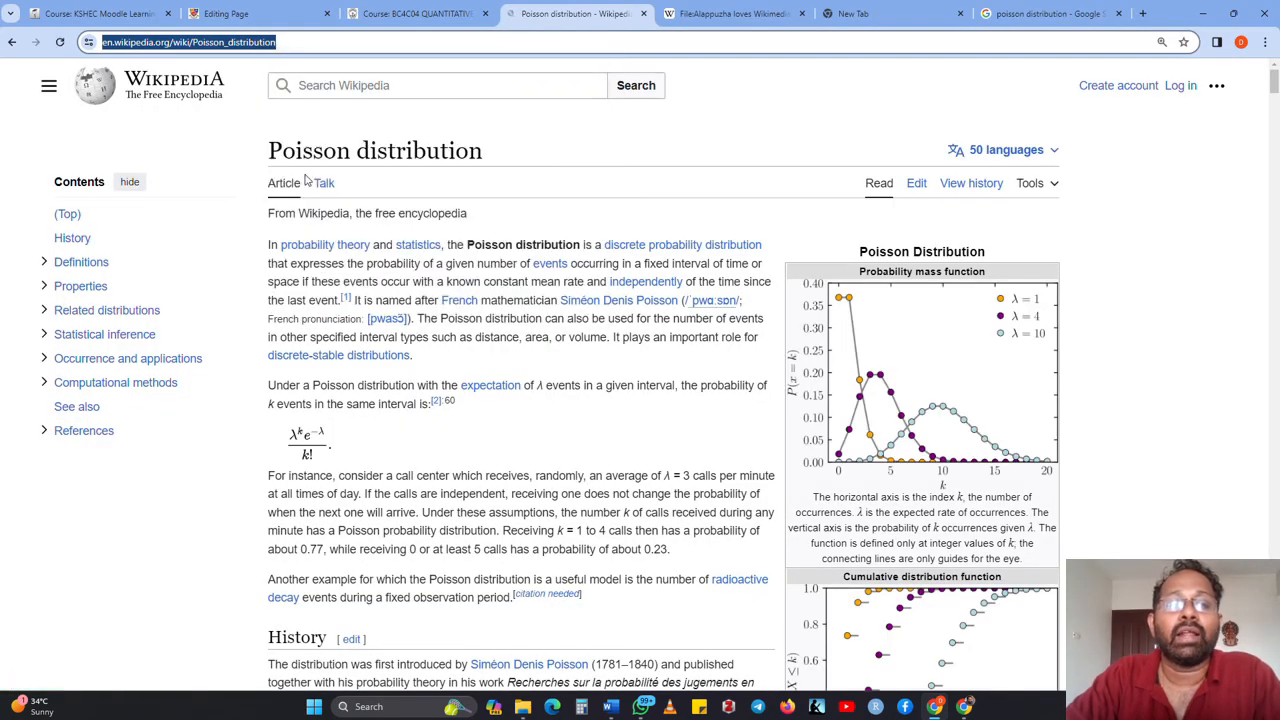
{"action": "left_click", "coordinate": [228, 13]}
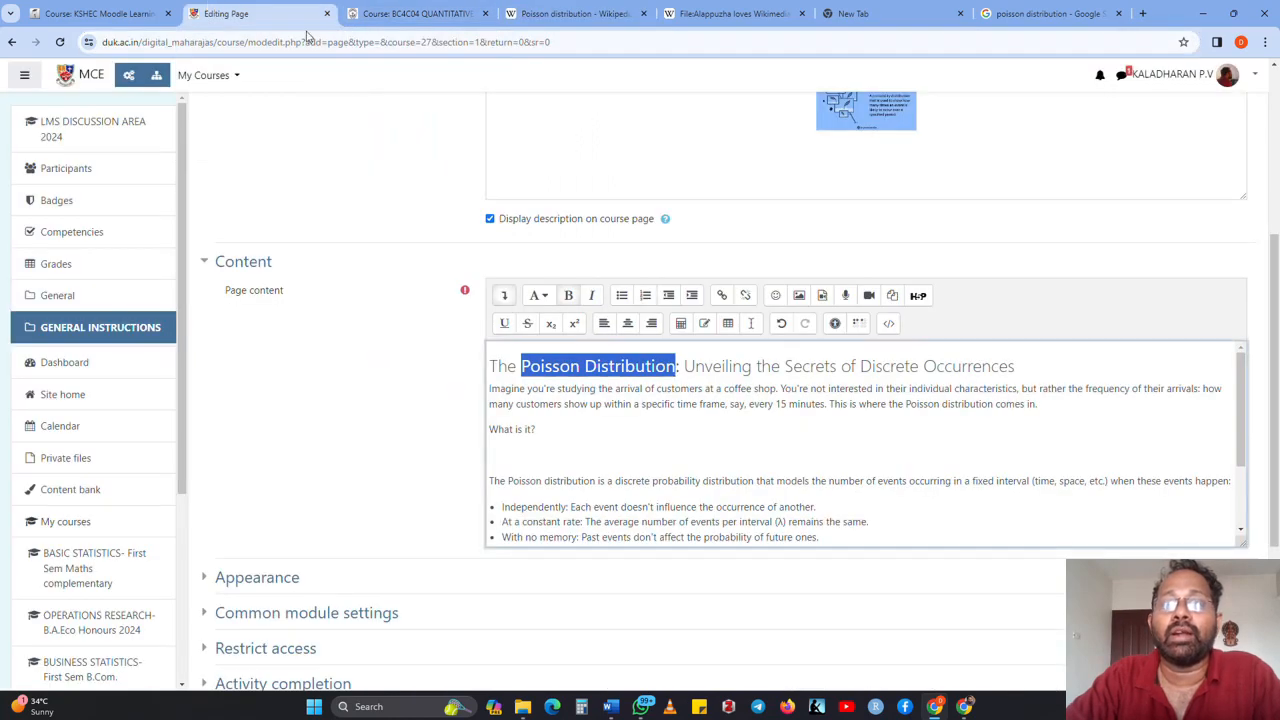
{"action": "left_click", "coordinate": [723, 300]}
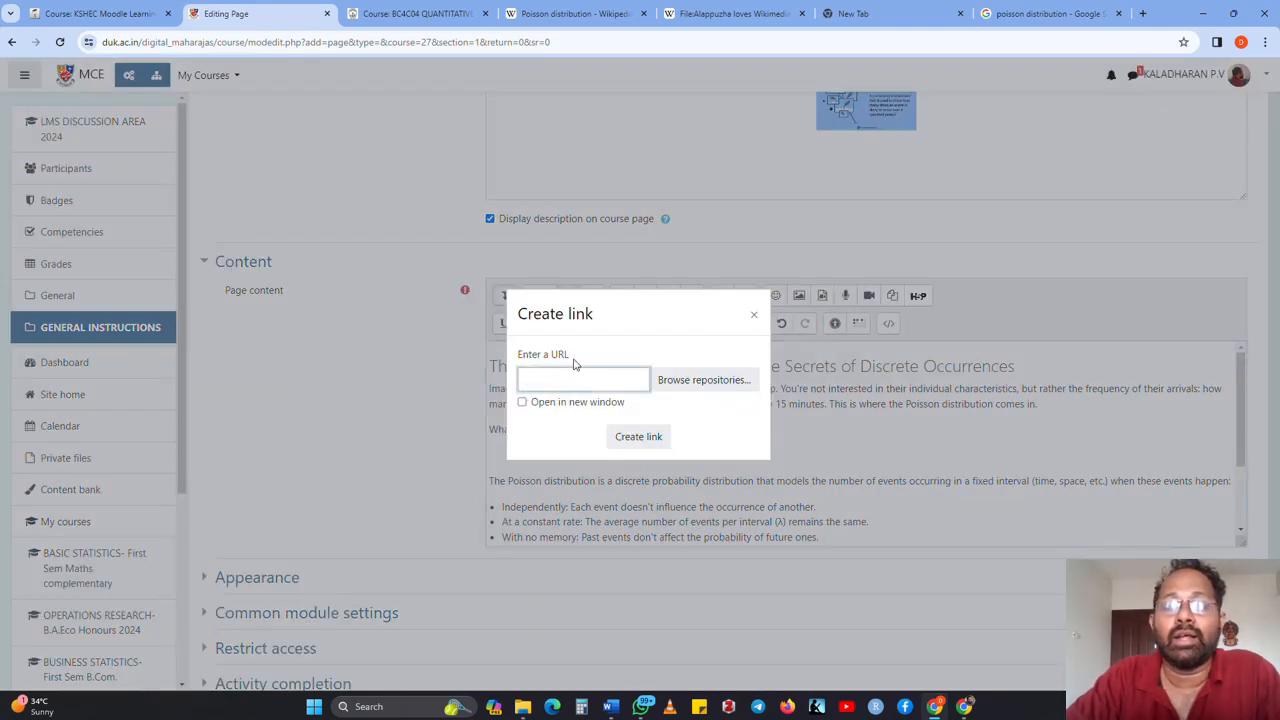
{"action": "key", "text": "ctrl+v"}
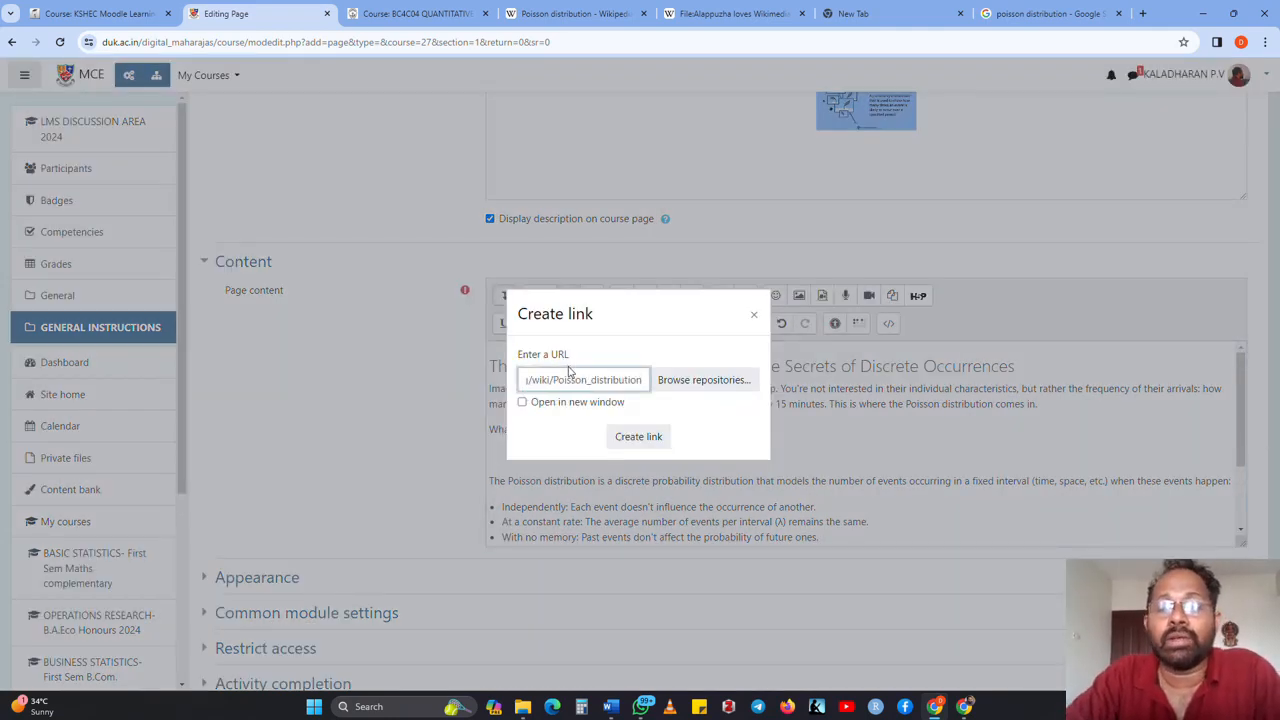
{"action": "left_click", "coordinate": [641, 438]}
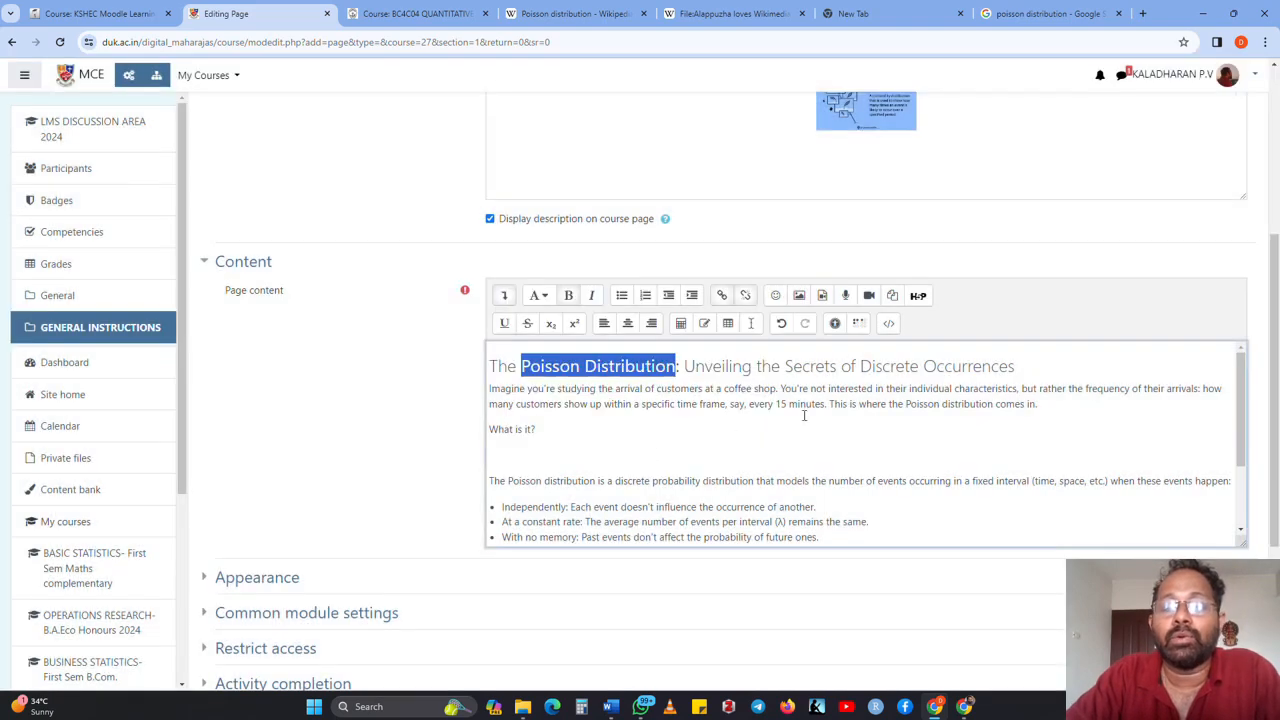
{"action": "left_click", "coordinate": [817, 383]}
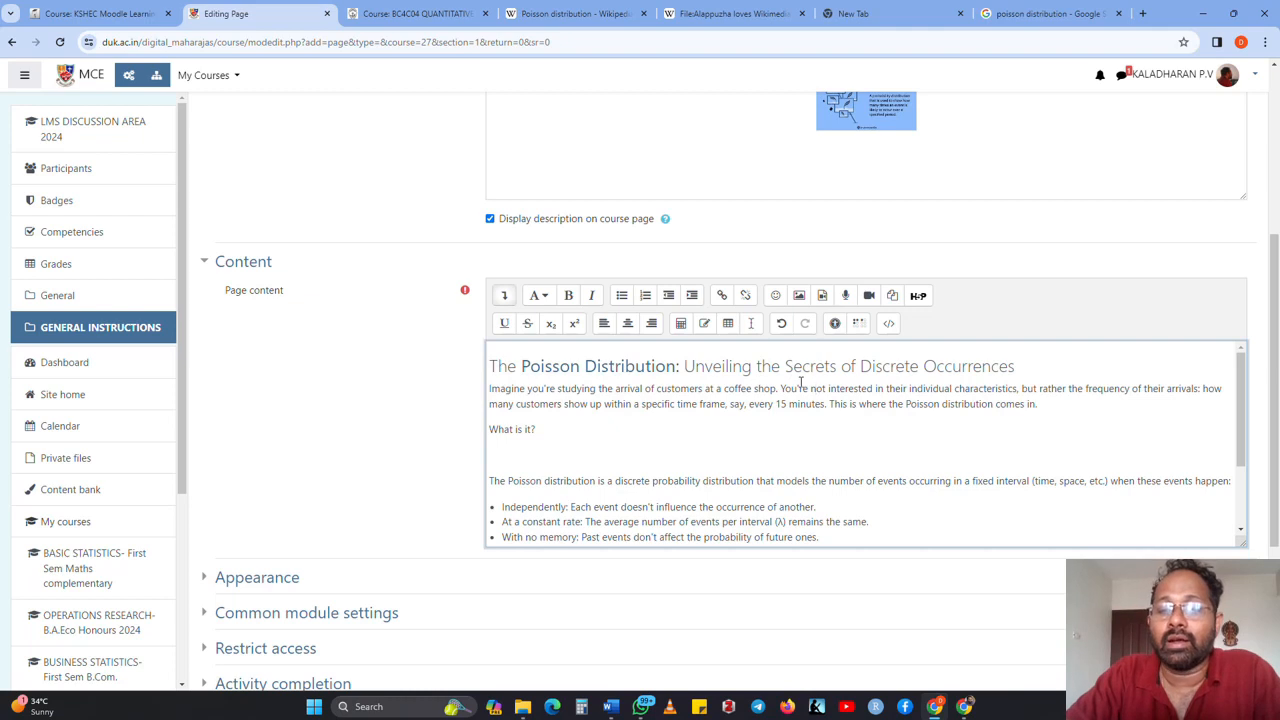
{"action": "scroll", "coordinate": [800, 382], "scroll_direction": "down", "scroll_amount": 1}
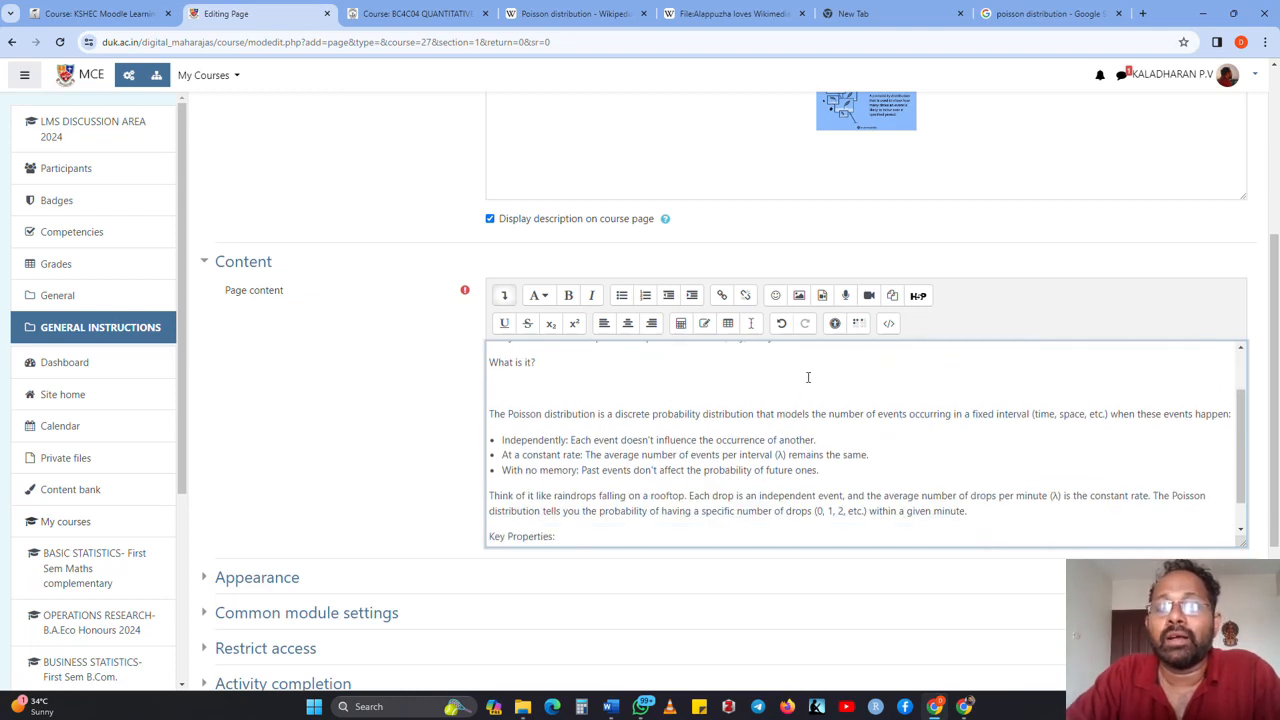
{"action": "scroll", "coordinate": [663, 493], "scroll_direction": "down", "scroll_amount": 1}
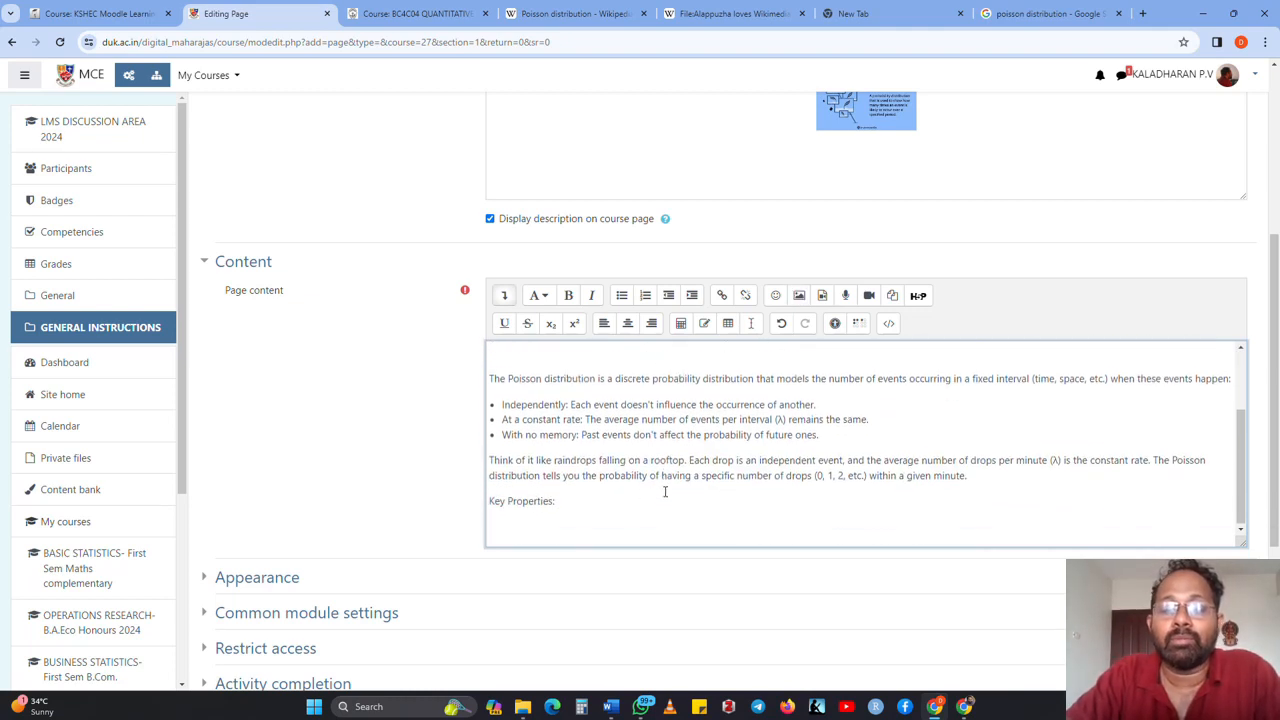
{"action": "left_click", "coordinate": [799, 296]}
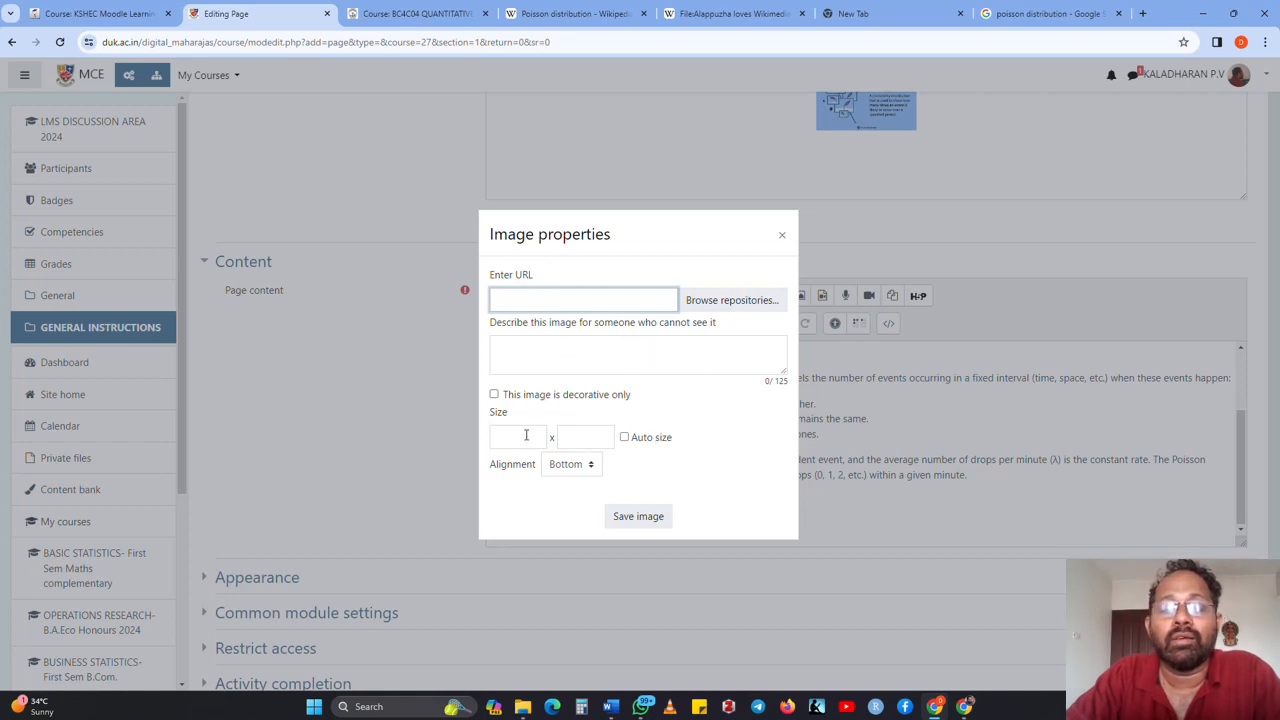
{"action": "left_click", "coordinate": [782, 237]}
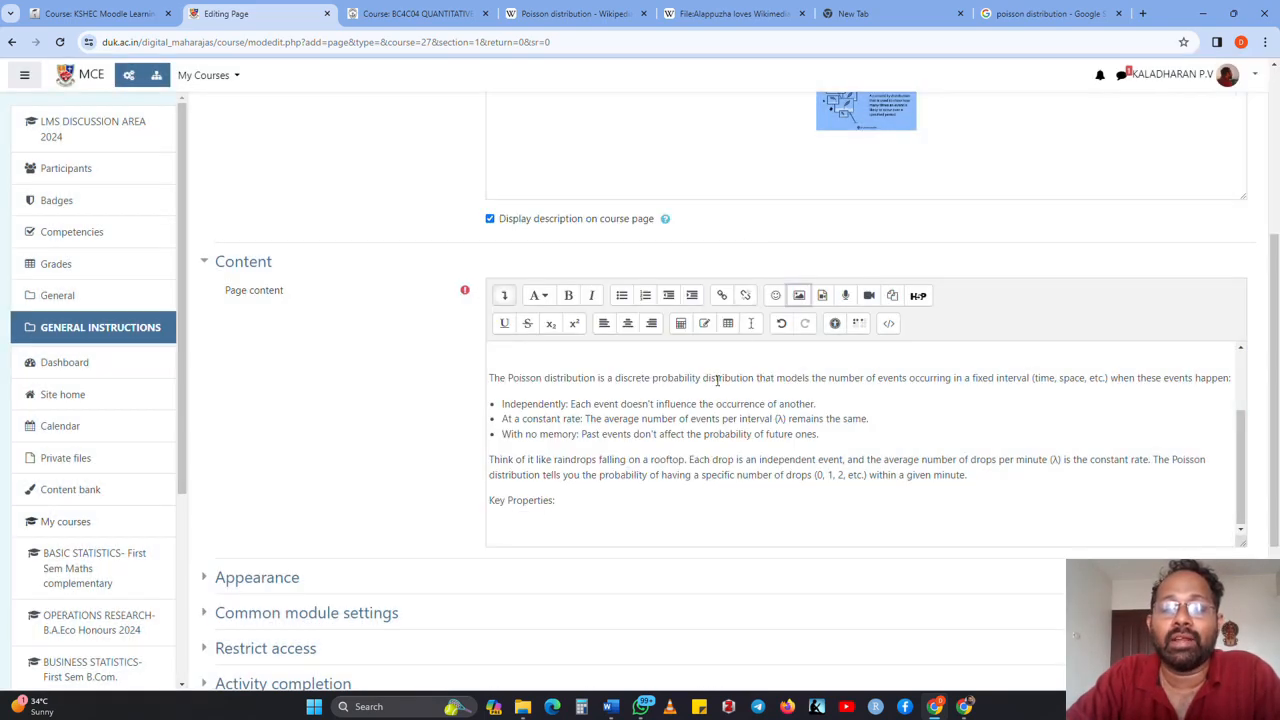
{"action": "left_click", "coordinate": [527, 537]}
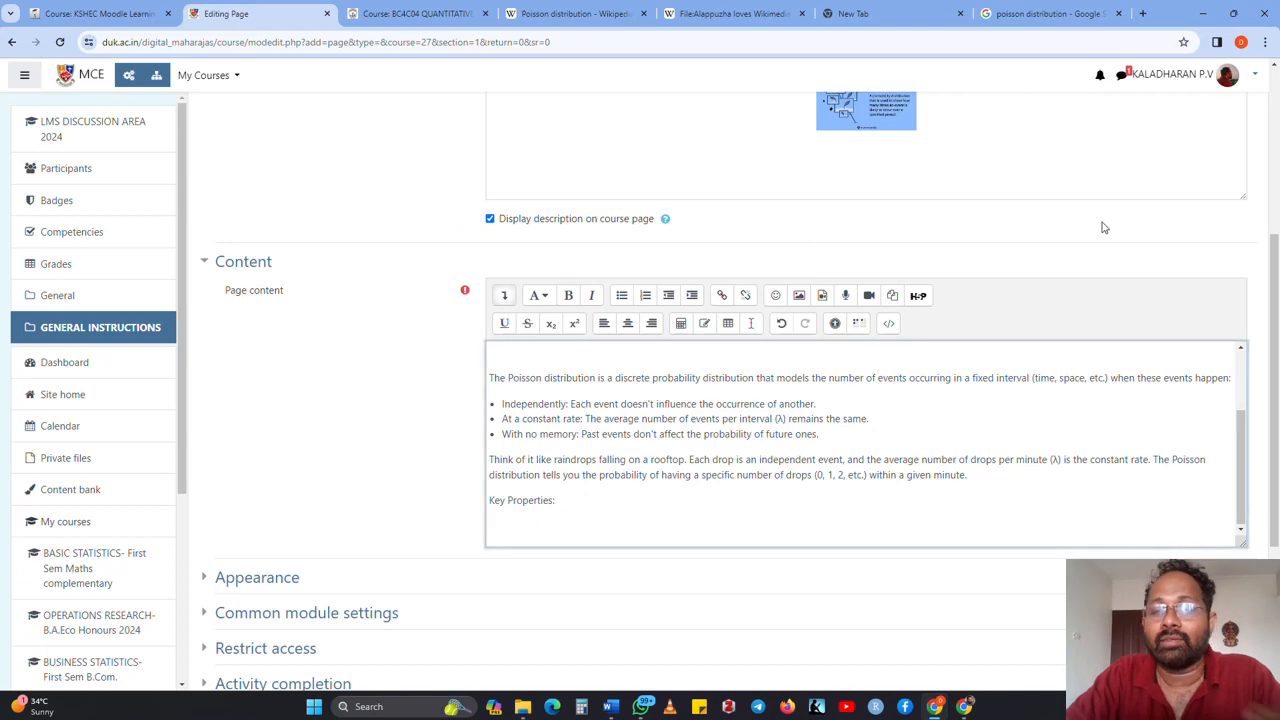
{"action": "key", "text": "ctrl+v"}
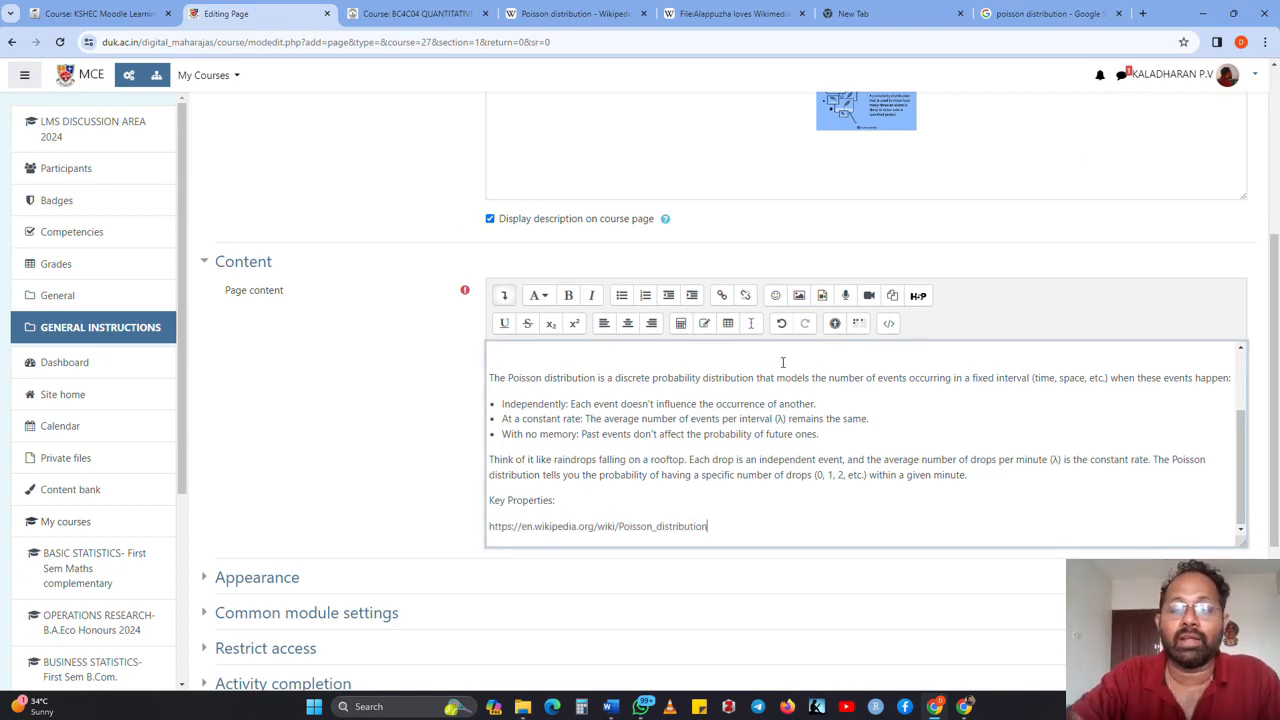
{"action": "key", "text": "ctrl+z"}
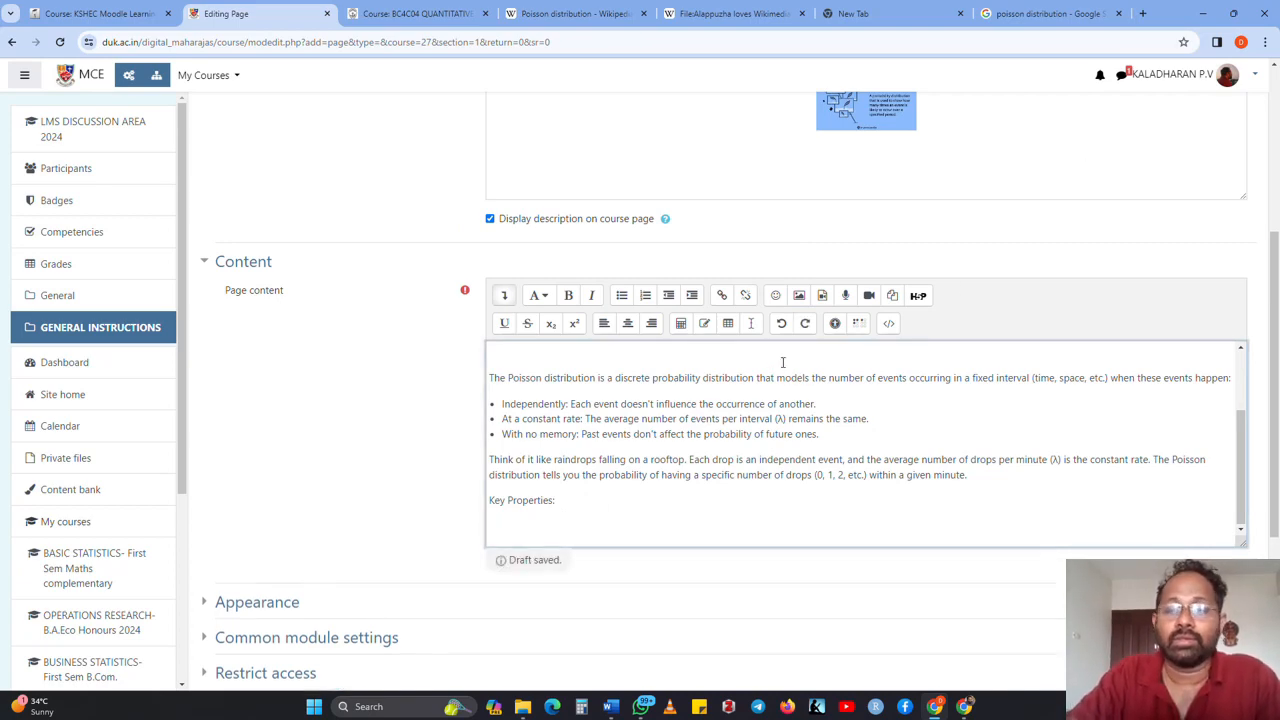
Step: Copy the Wikipedia Poisson distribution graph from the Google image results and paste it below "Key Properties:" in the Page content
{"action": "left_click", "coordinate": [1034, 14]}
{"action": "right_click", "coordinate": [942, 289]}
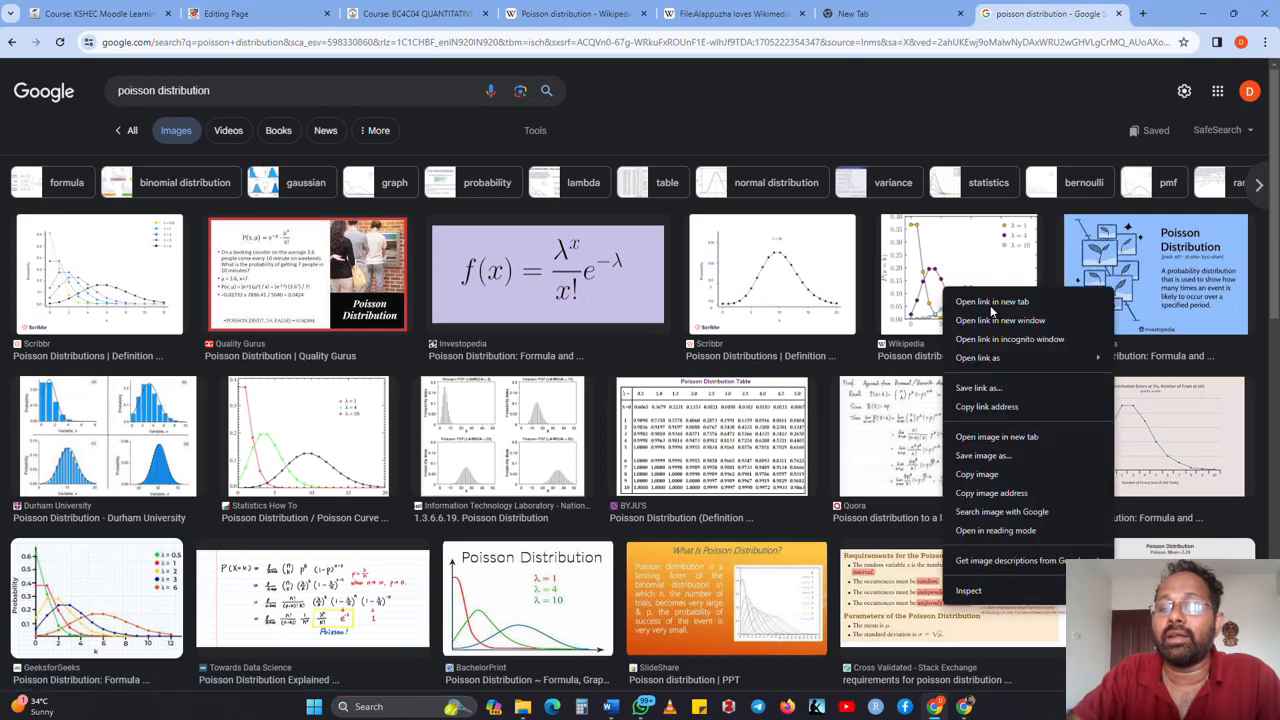
{"action": "left_click", "coordinate": [977, 474]}
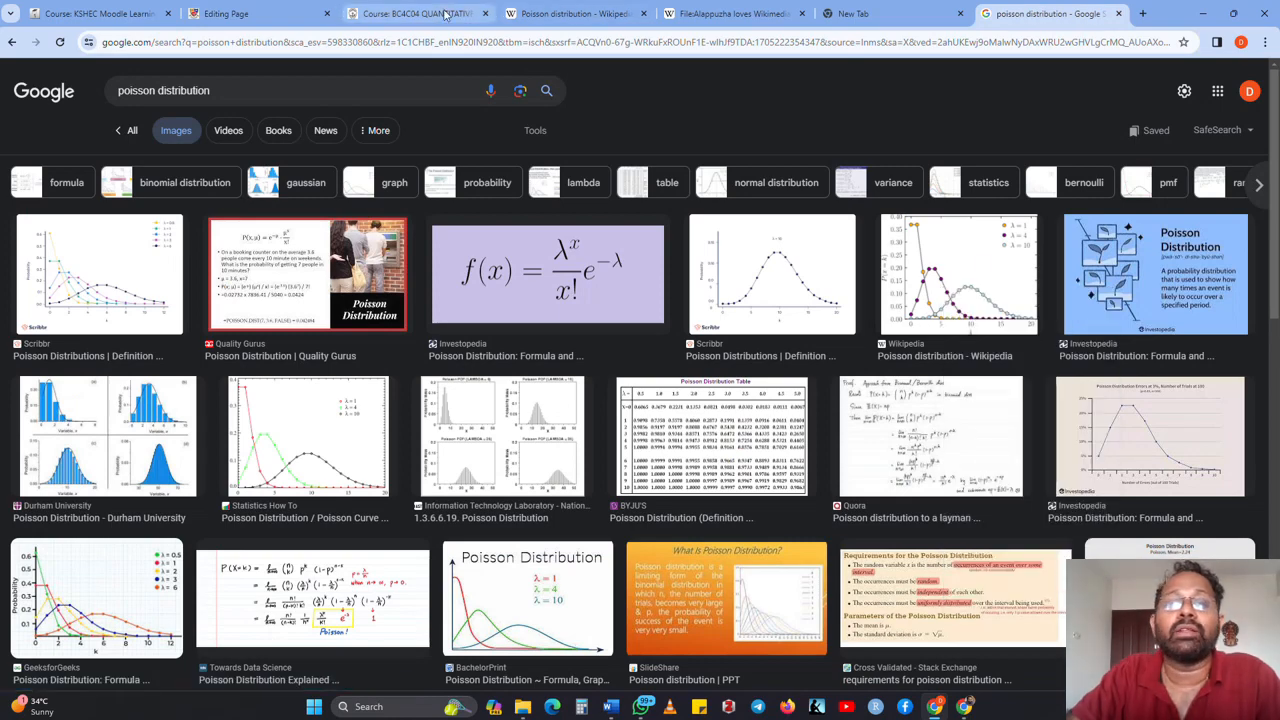
{"action": "left_click", "coordinate": [243, 16]}
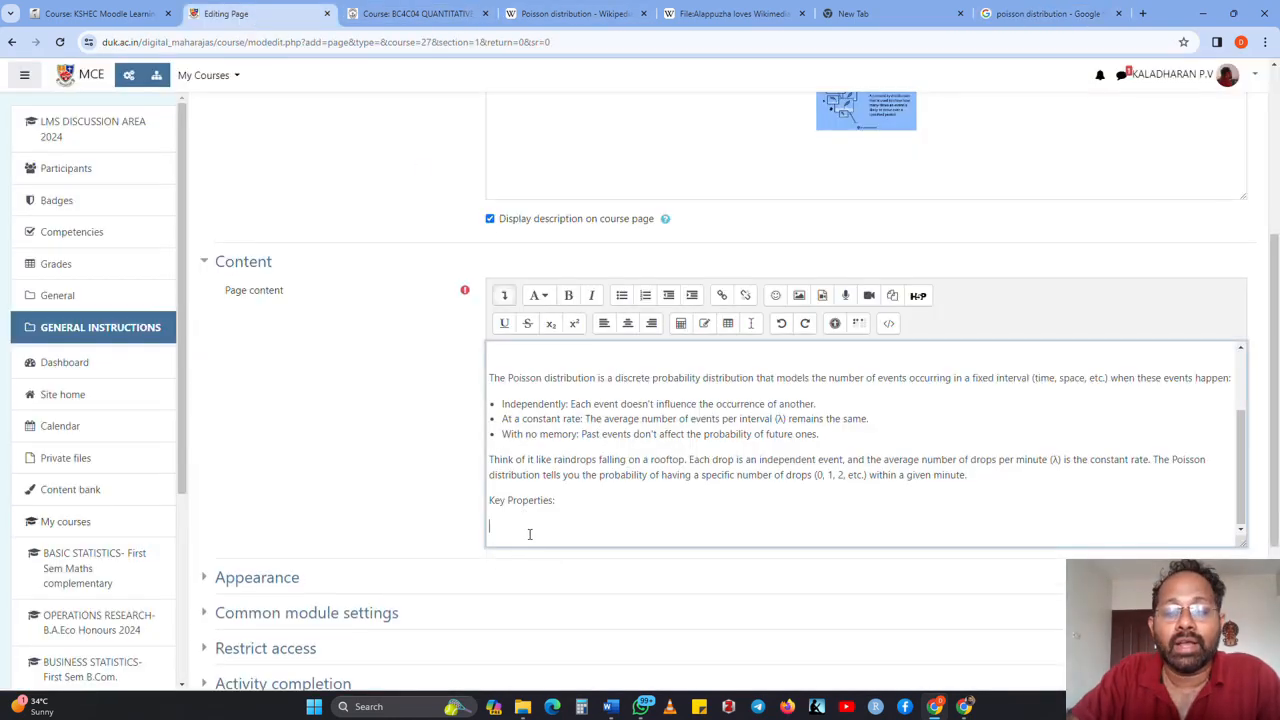
{"action": "key", "text": "ctrl+v"}
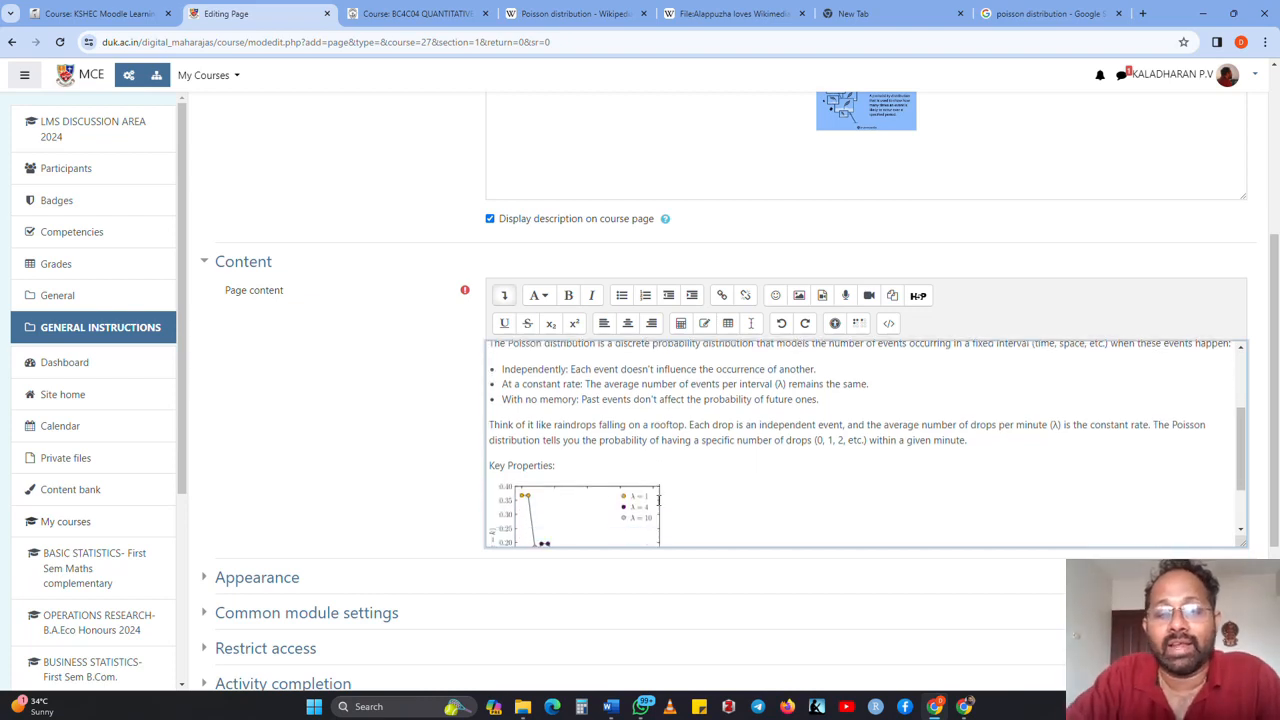
Step: Review the Page content from the title line down to the pasted graph
{"action": "left_click", "coordinate": [597, 473]}
{"action": "scroll", "coordinate": [654, 460], "scroll_direction": "down", "scroll_amount": 2}
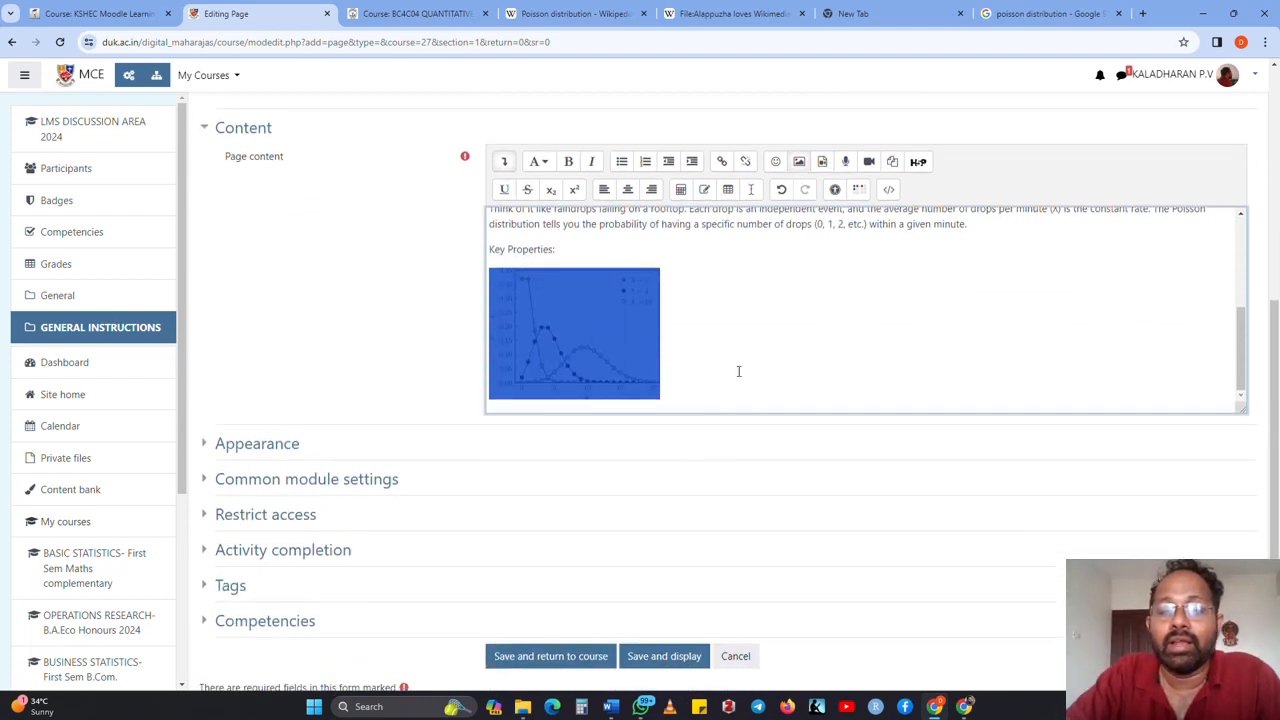
{"action": "left_click", "coordinate": [739, 371]}
{"action": "left_click", "coordinate": [592, 345]}
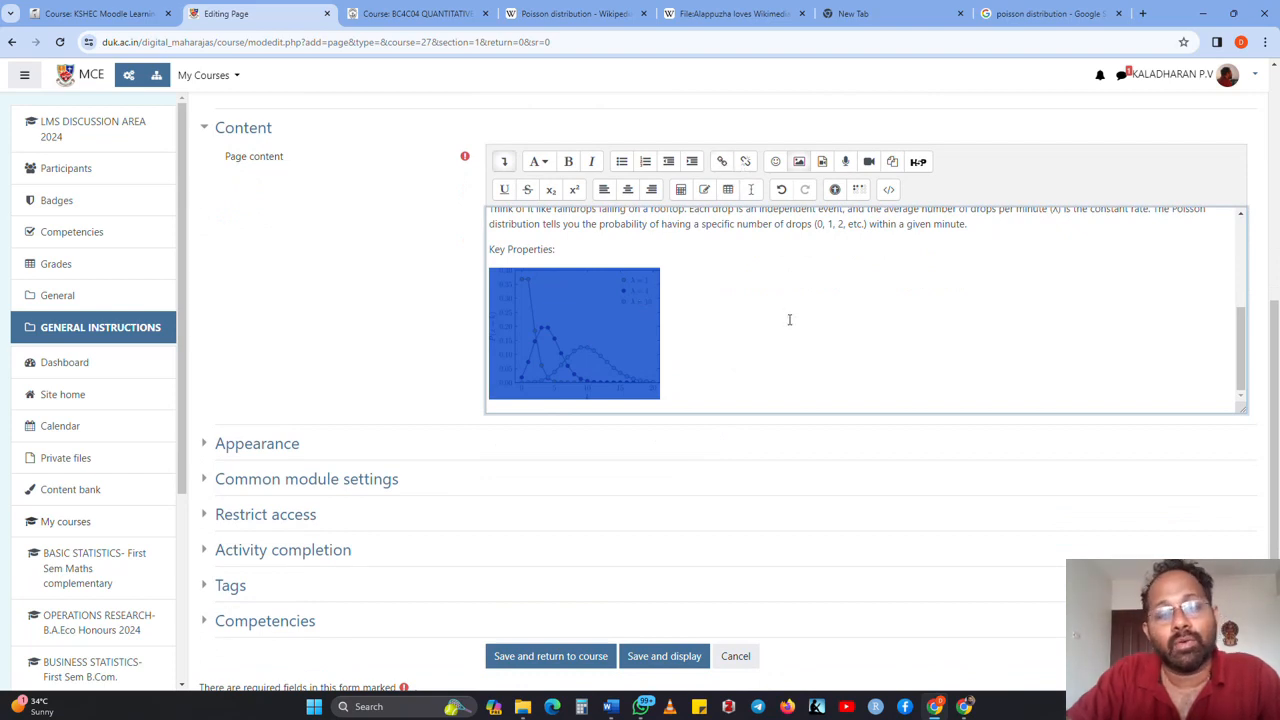
{"action": "scroll", "coordinate": [789, 325], "scroll_direction": "up", "scroll_amount": 2}
{"action": "scroll", "coordinate": [789, 325], "scroll_direction": "up", "scroll_amount": 4}
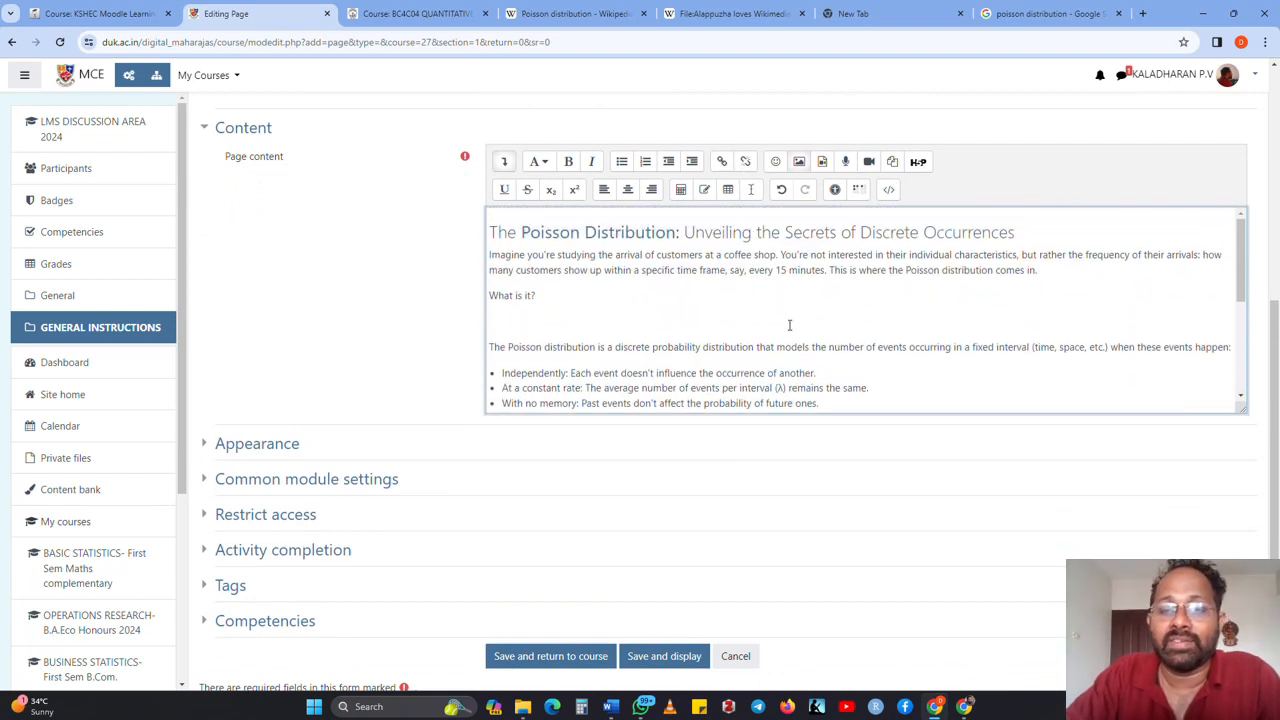
{"action": "scroll", "coordinate": [789, 325], "scroll_direction": "down", "scroll_amount": 2}
{"action": "scroll", "coordinate": [789, 325], "scroll_direction": "down", "scroll_amount": 3}
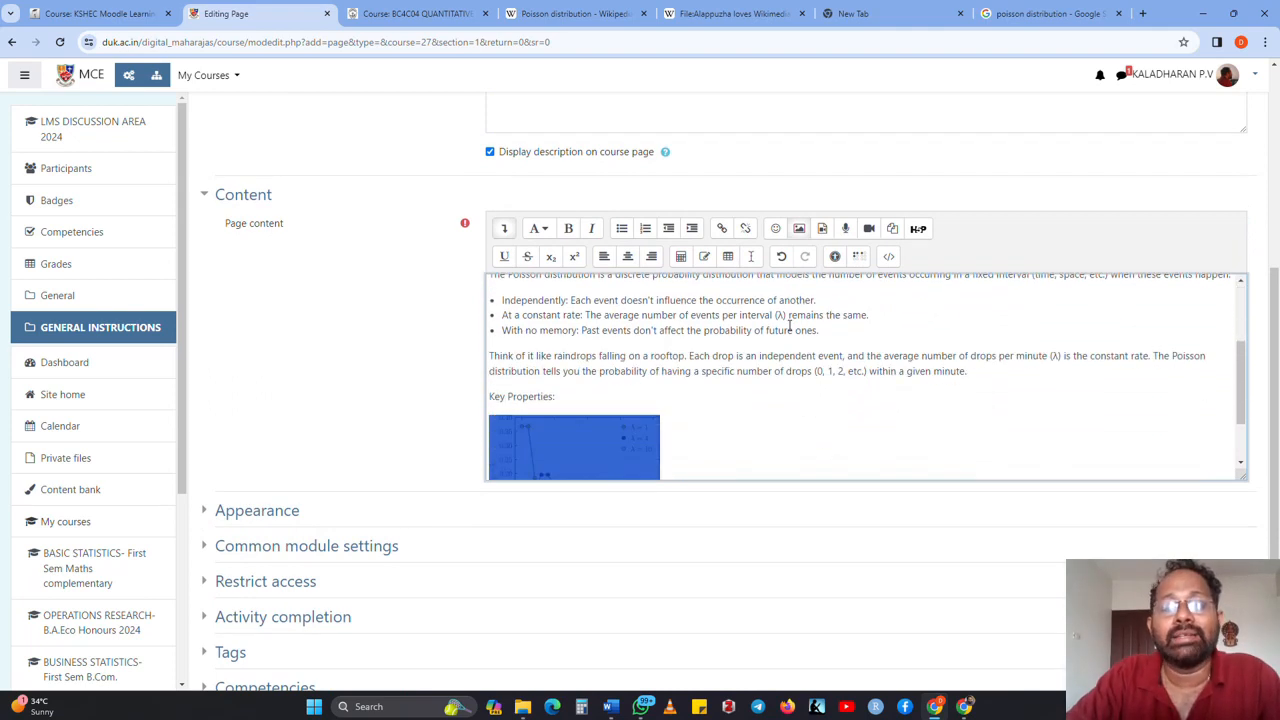
{"action": "left_click", "coordinate": [771, 448]}
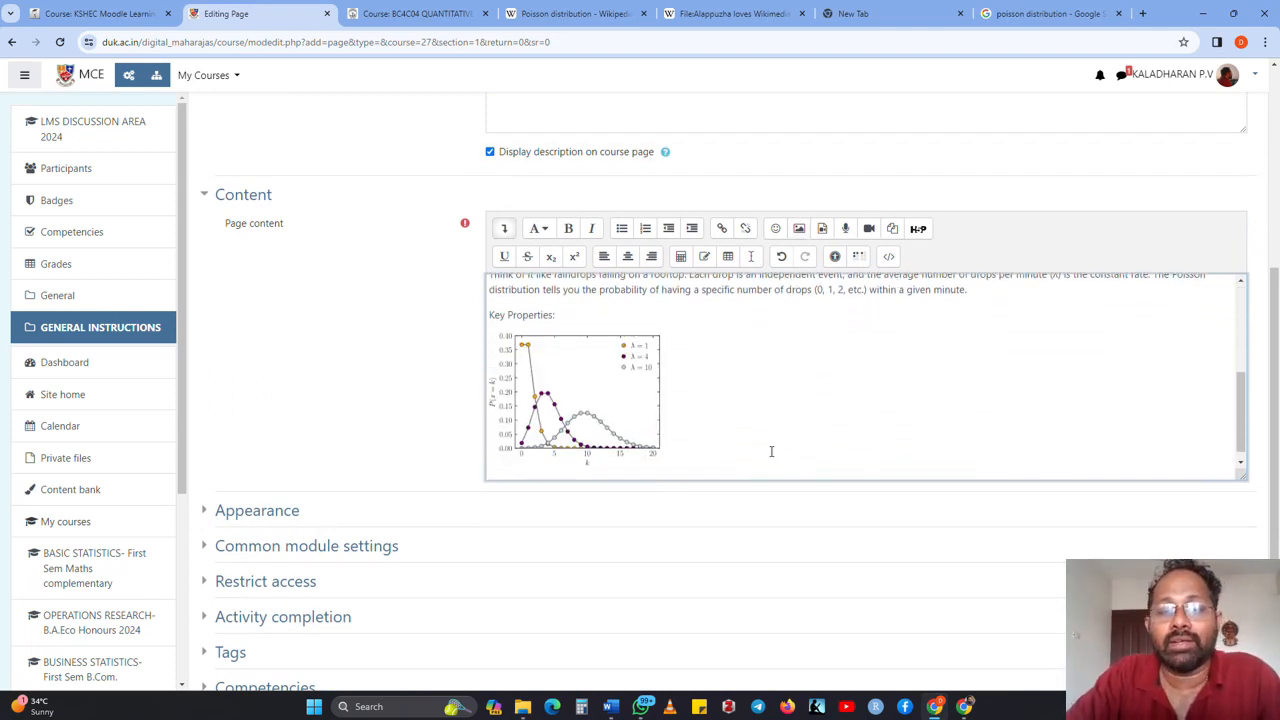
{"action": "scroll", "coordinate": [771, 451], "scroll_direction": "down", "scroll_amount": 1}
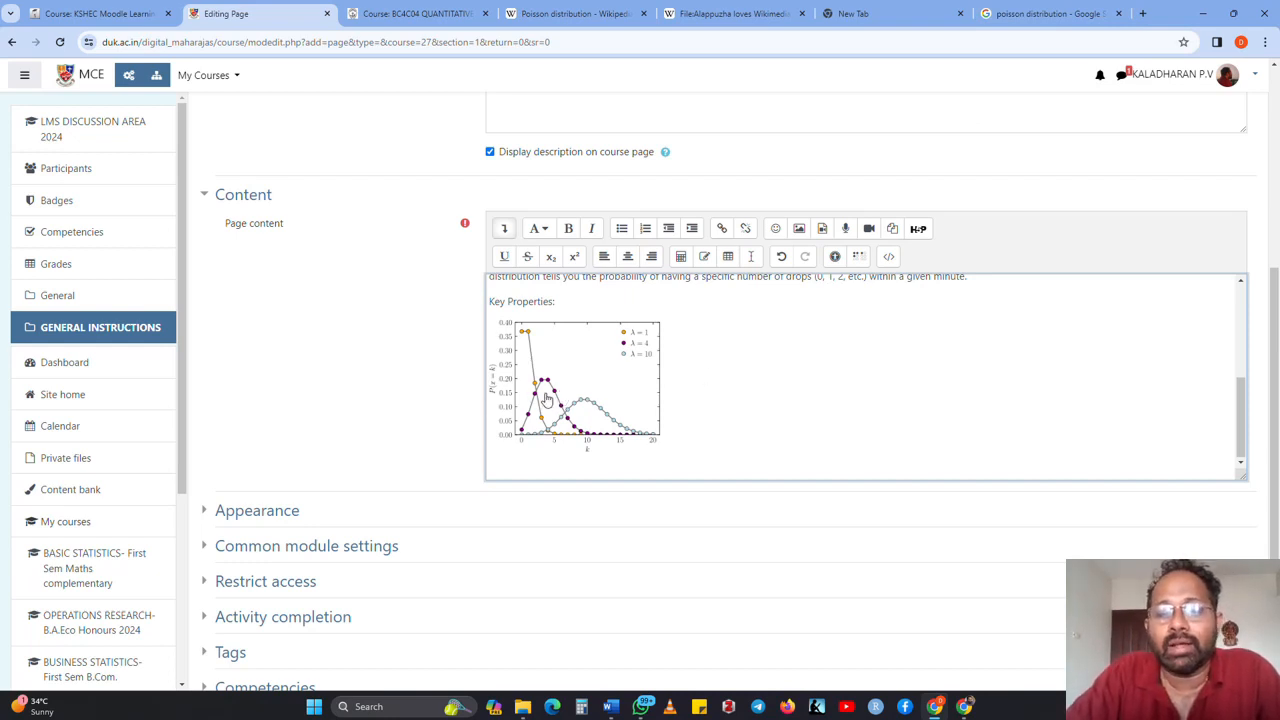
Step: Copy the image address of Investopedia's Poisson formula picture from the Google image results and return to the end of the Moodle Page content
{"action": "left_click", "coordinate": [1018, 13]}
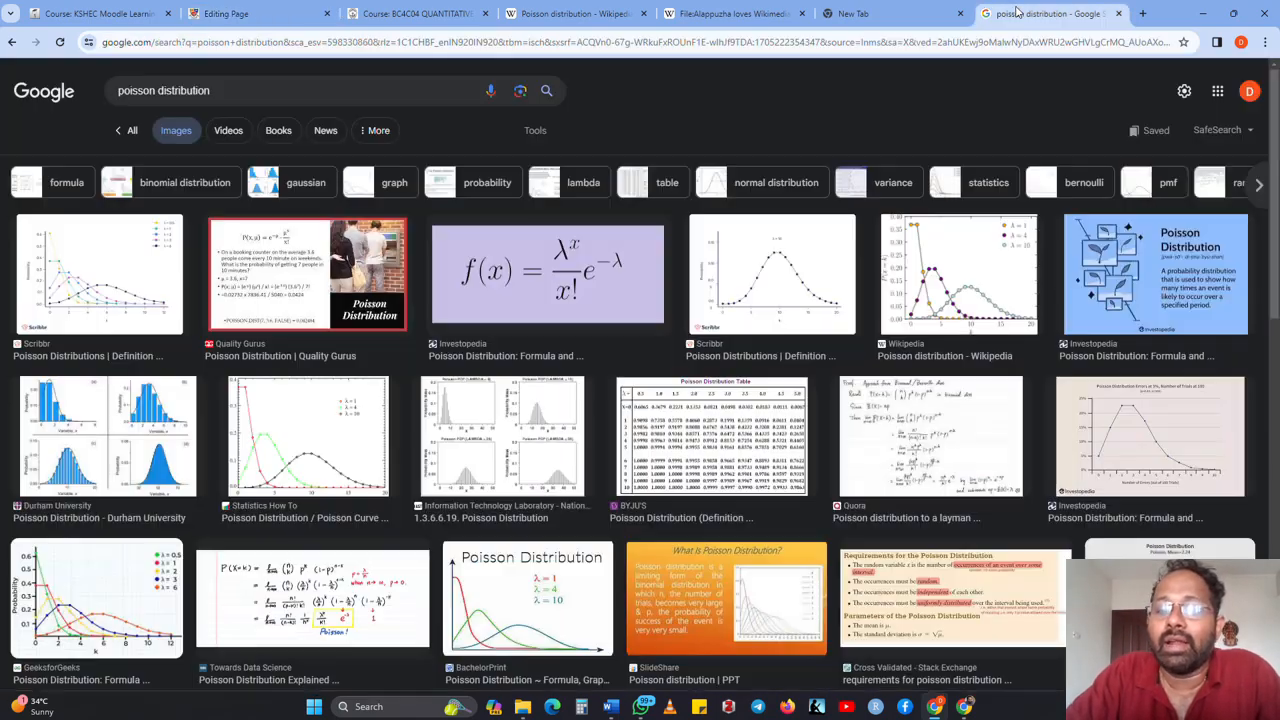
{"action": "right_click", "coordinate": [551, 280]}
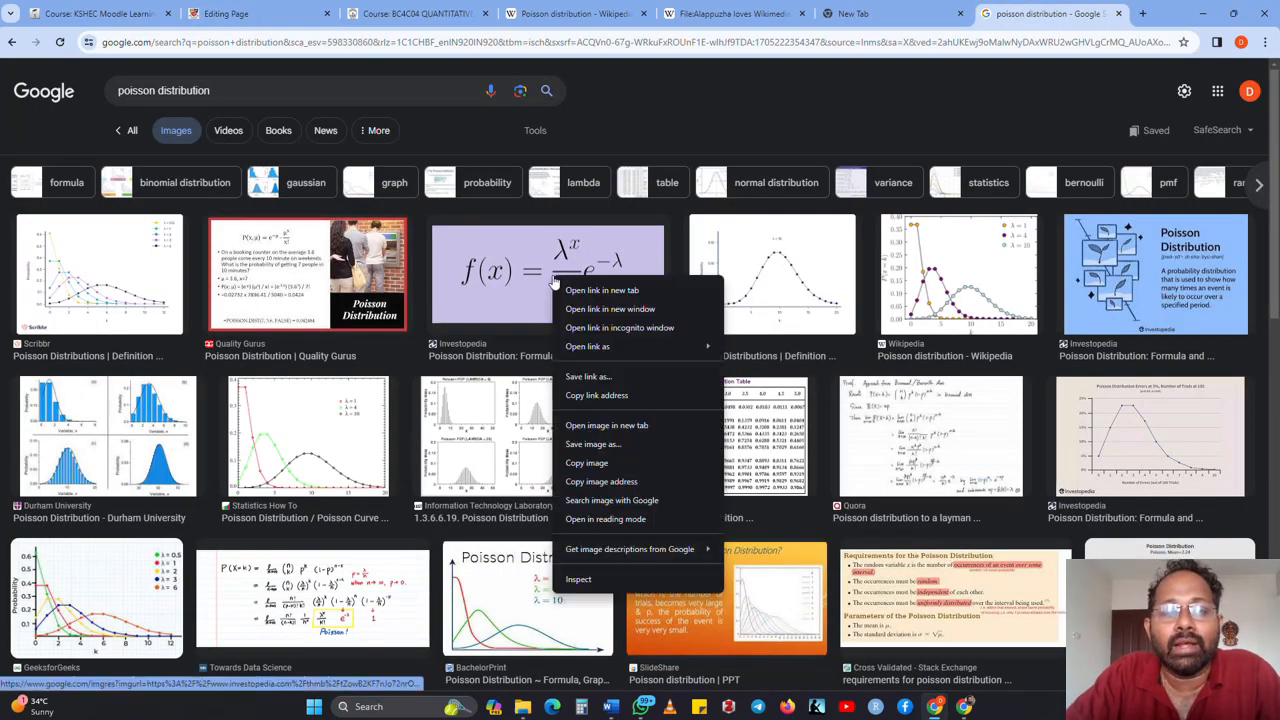
{"action": "left_click", "coordinate": [628, 484]}
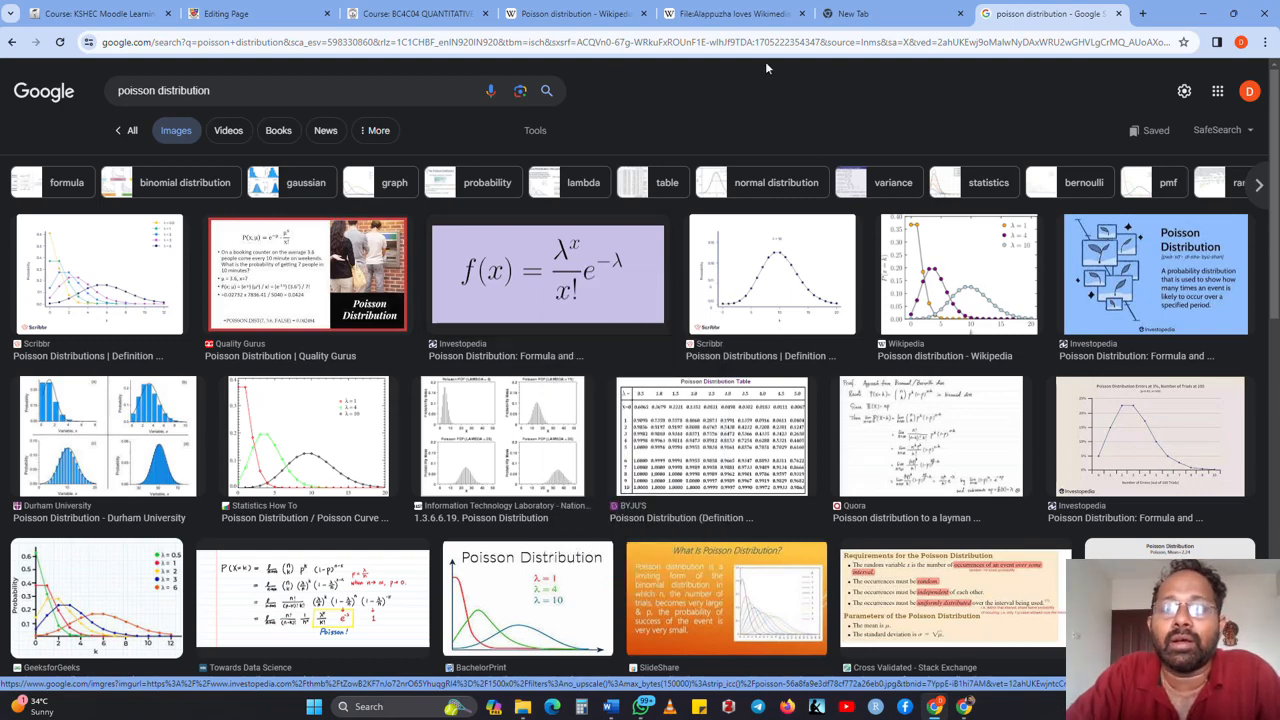
{"action": "left_click", "coordinate": [262, 16]}
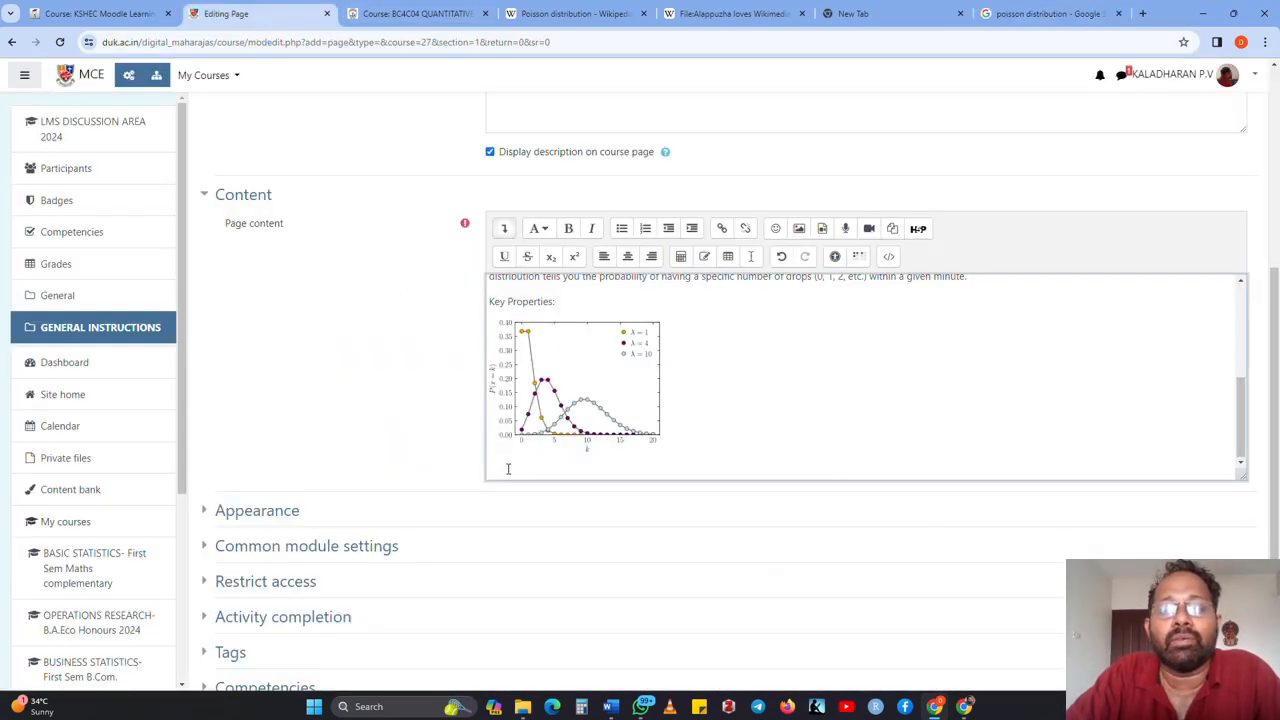
{"action": "right_click", "coordinate": [508, 458]}
{"action": "left_click", "coordinate": [825, 401]}
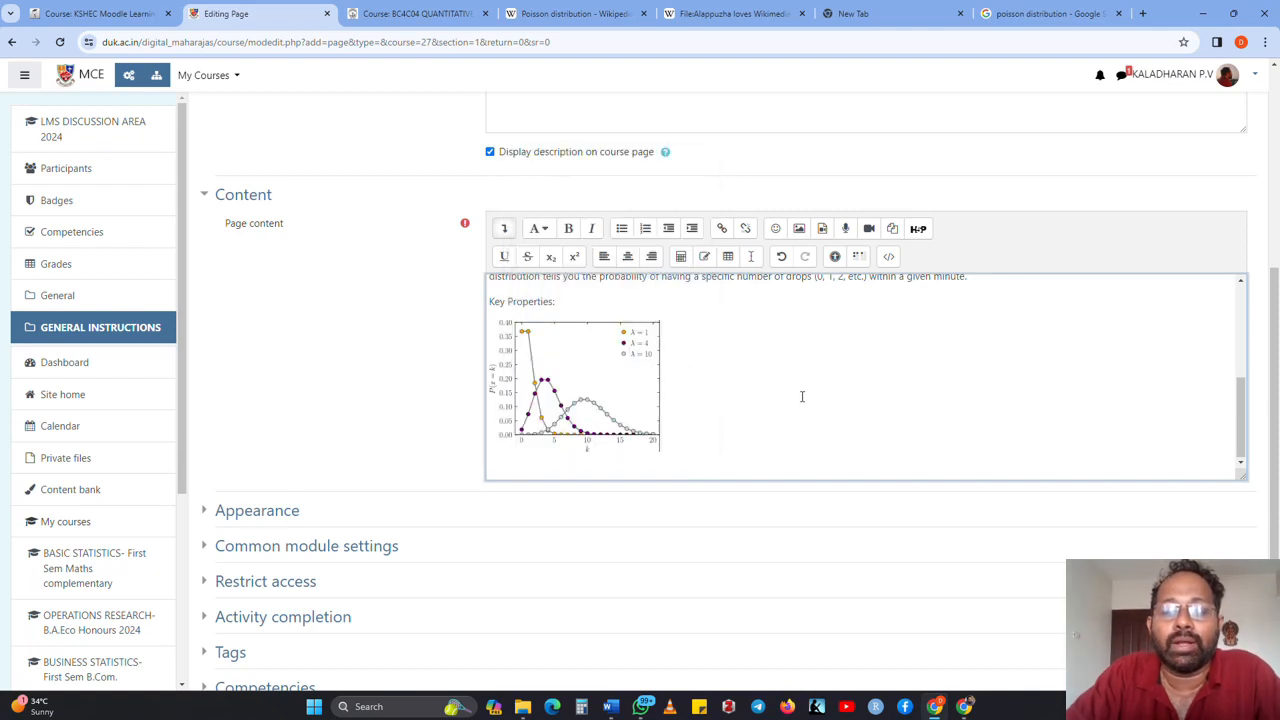
{"action": "left_click", "coordinate": [561, 379]}
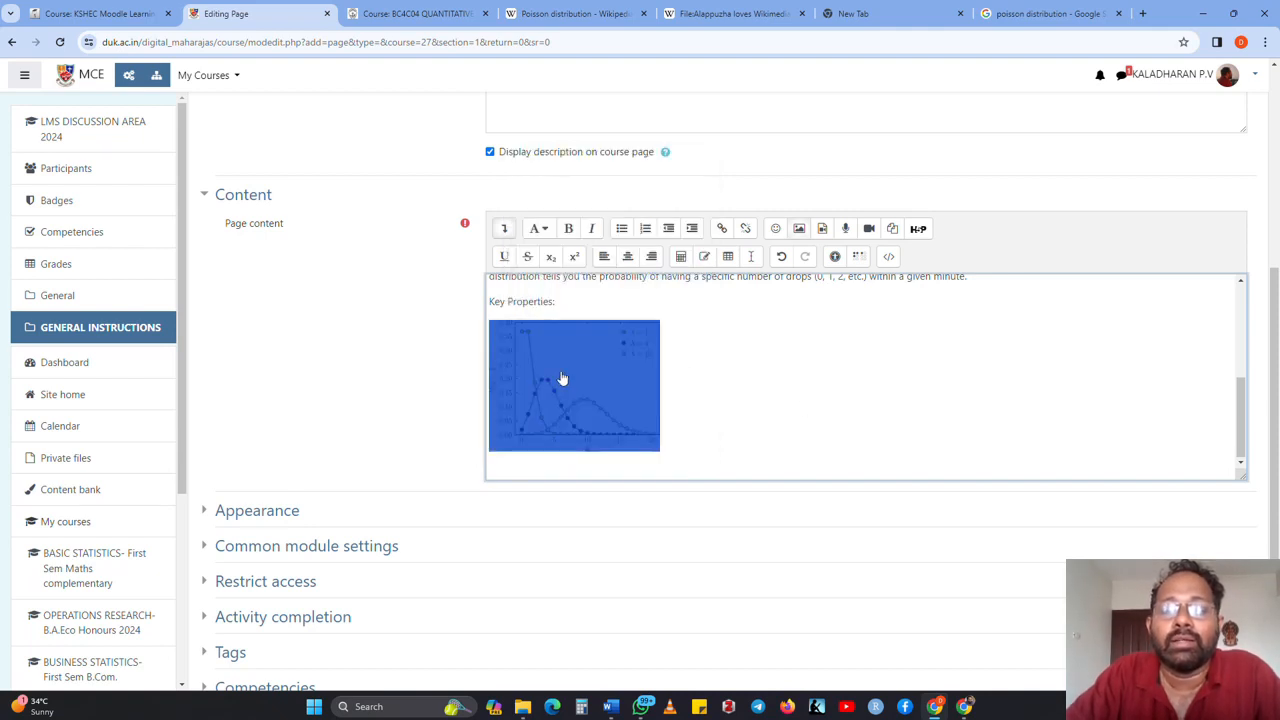
{"action": "left_click", "coordinate": [722, 228]}
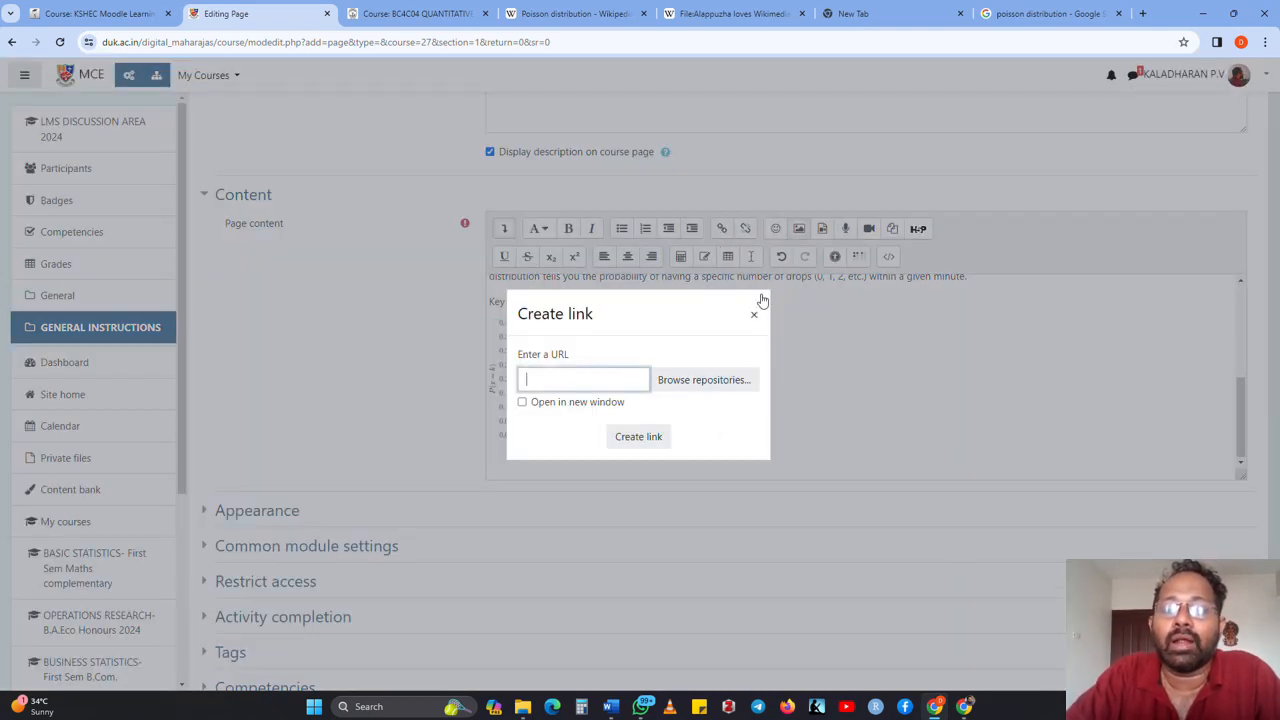
{"action": "left_click", "coordinate": [754, 315]}
Step: Insert the copied formula picture below the graph in the Page content, with "sample" as its description and automatic sizing
{"action": "left_click", "coordinate": [586, 457]}
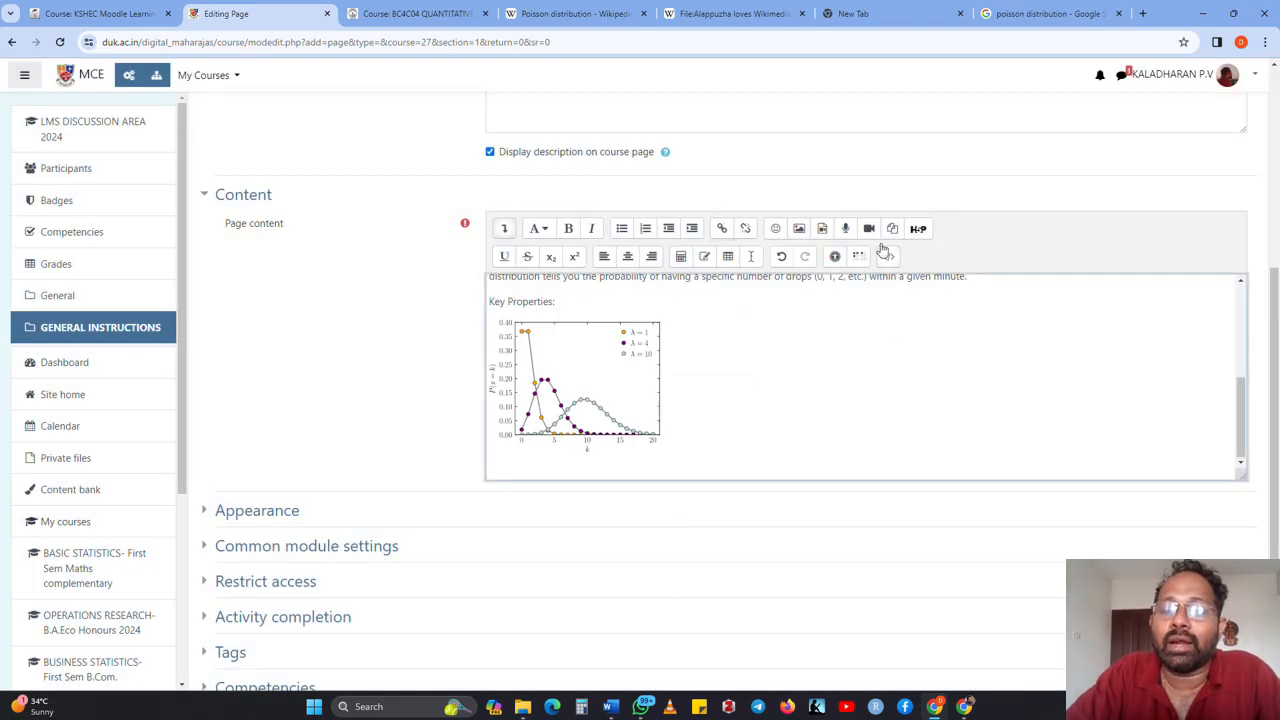
{"action": "left_click", "coordinate": [799, 230]}
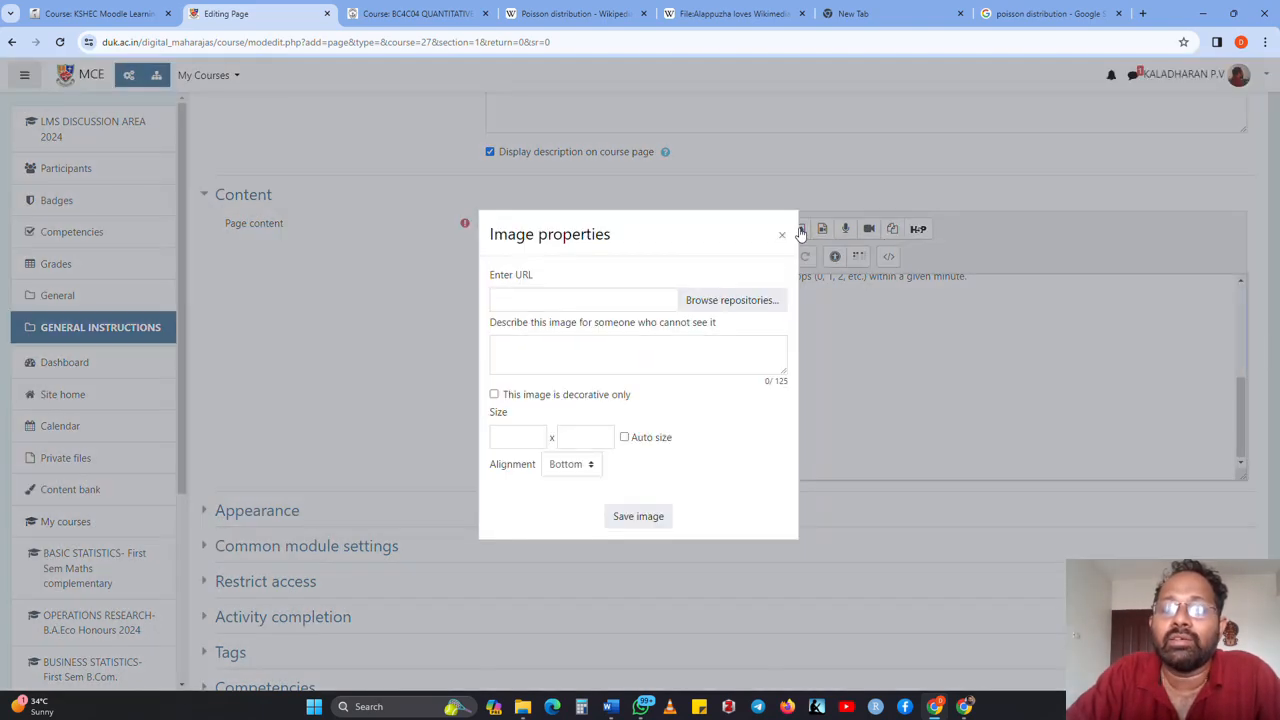
{"action": "key", "text": "ctrl+v"}
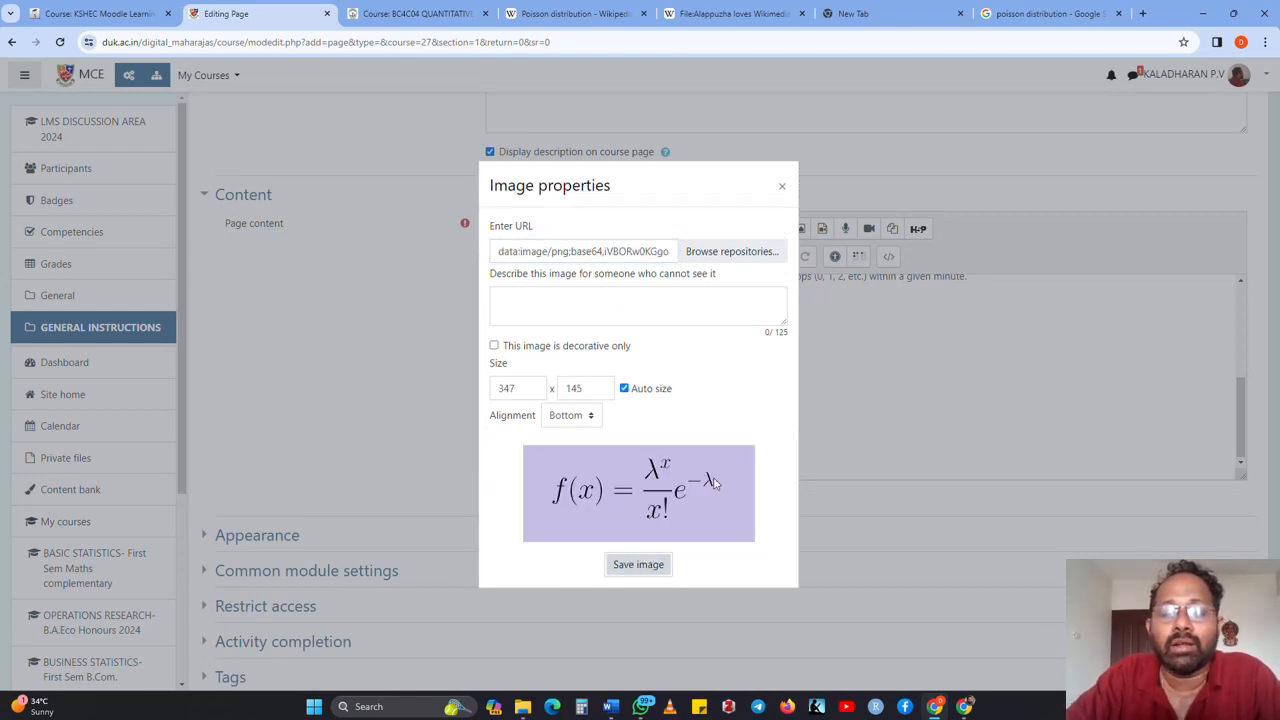
{"action": "left_click", "coordinate": [651, 565]}
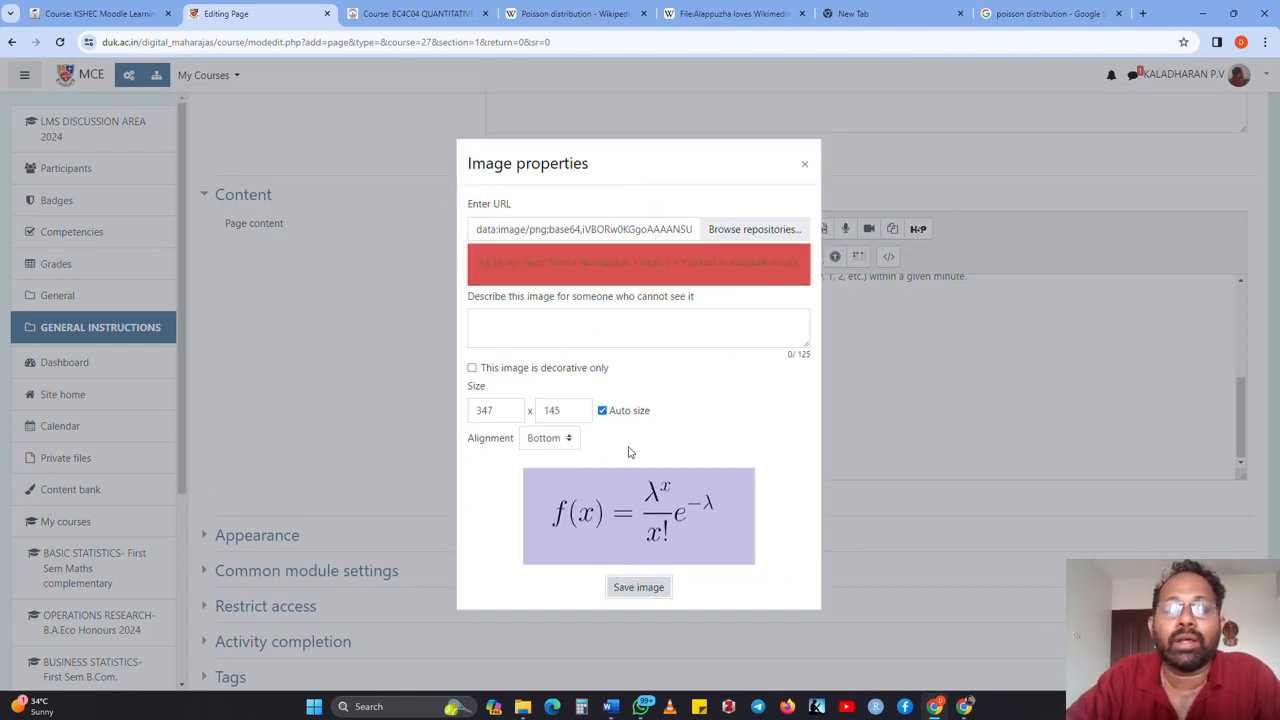
{"action": "left_click", "coordinate": [614, 319]}
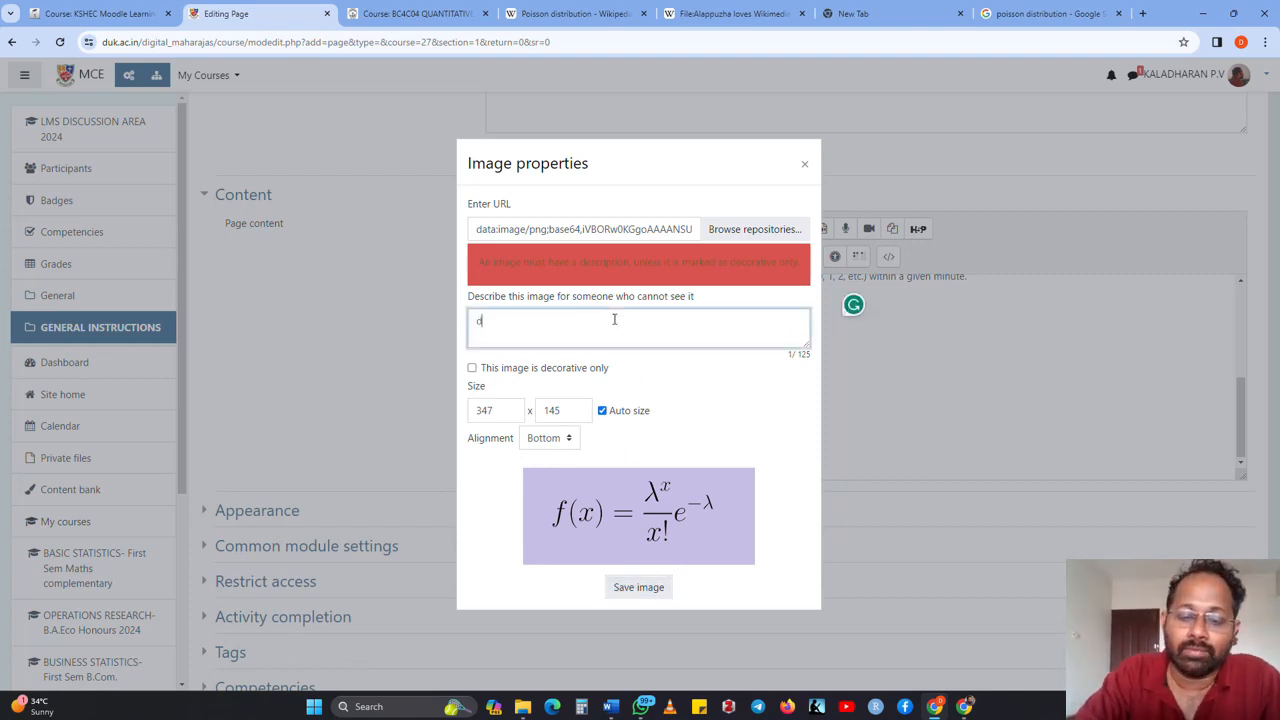
{"action": "type", "text": "sample"}
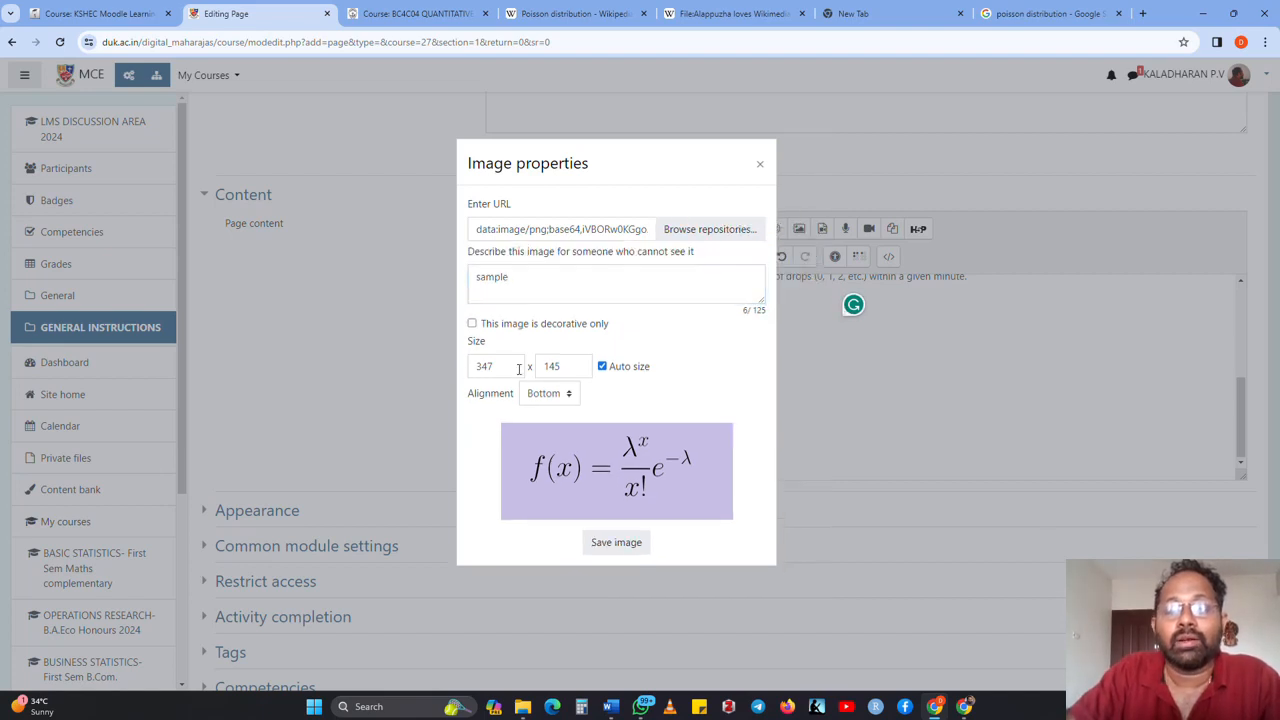
{"action": "left_click", "coordinate": [617, 545]}
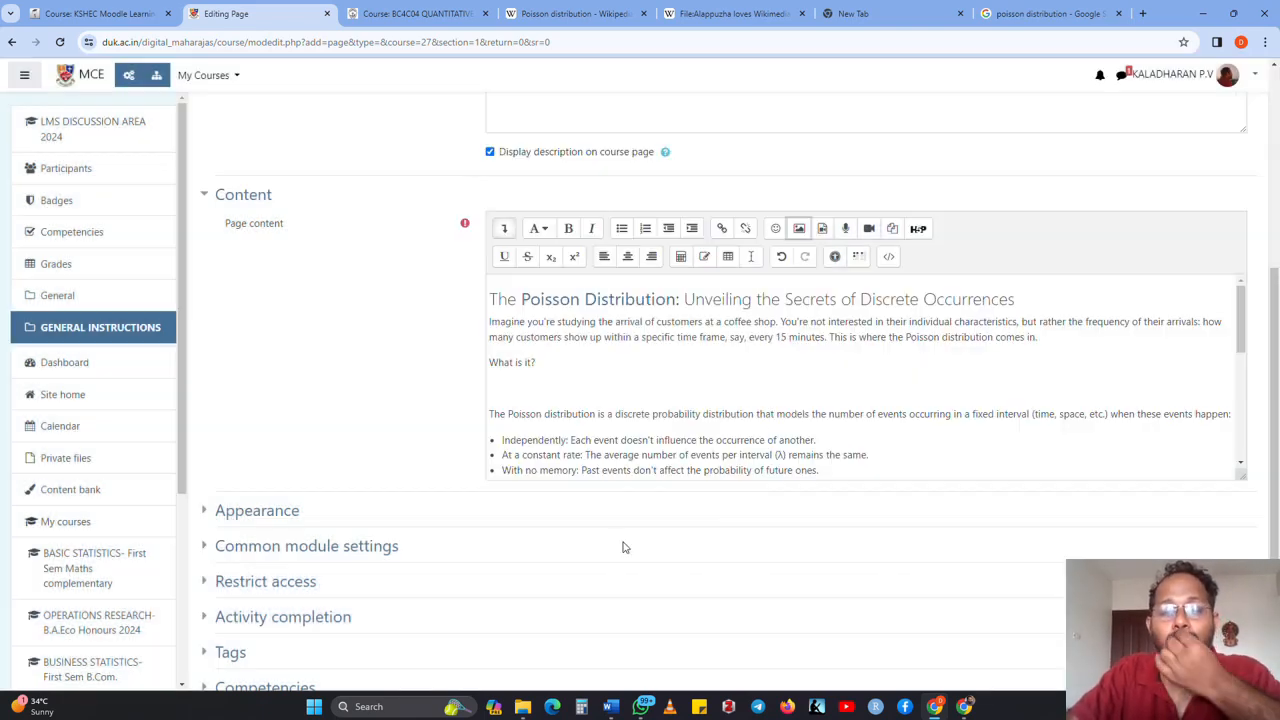
Step: Add a blank line beneath the inserted formula picture in the Page content
{"action": "scroll", "coordinate": [684, 465], "scroll_direction": "down", "scroll_amount": 5}
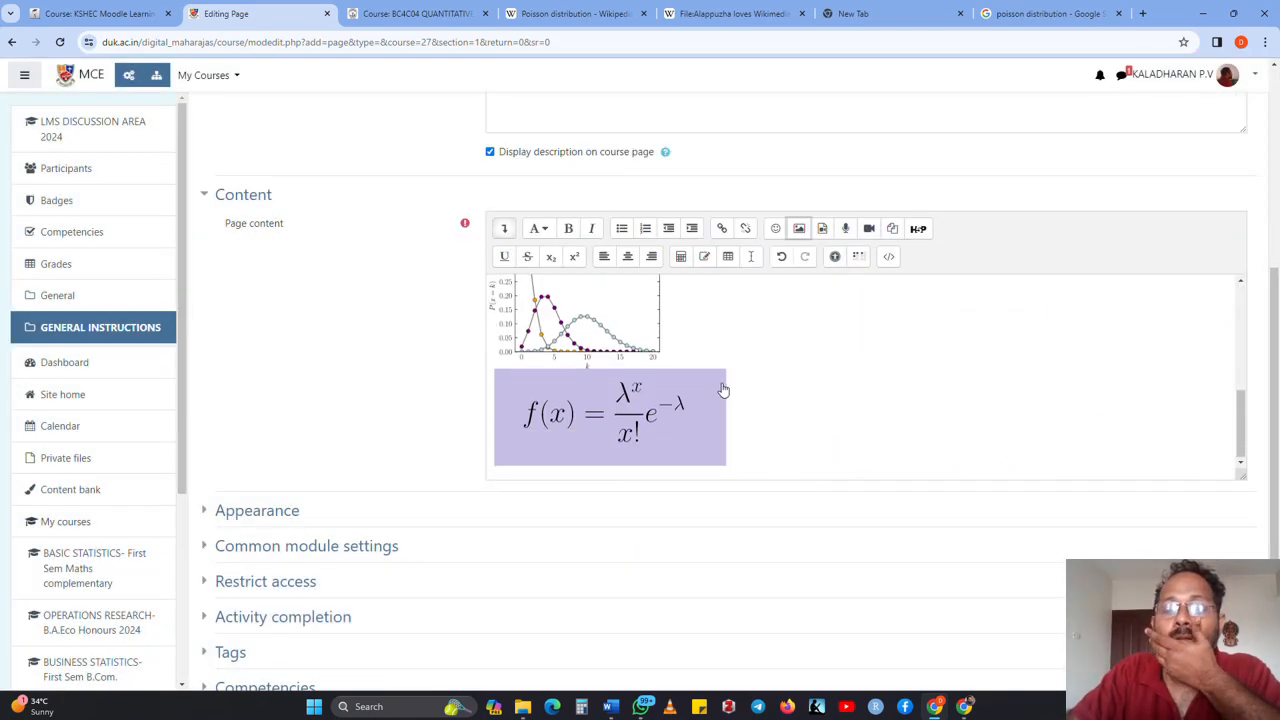
{"action": "left_click", "coordinate": [613, 319]}
{"action": "left_click", "coordinate": [661, 414]}
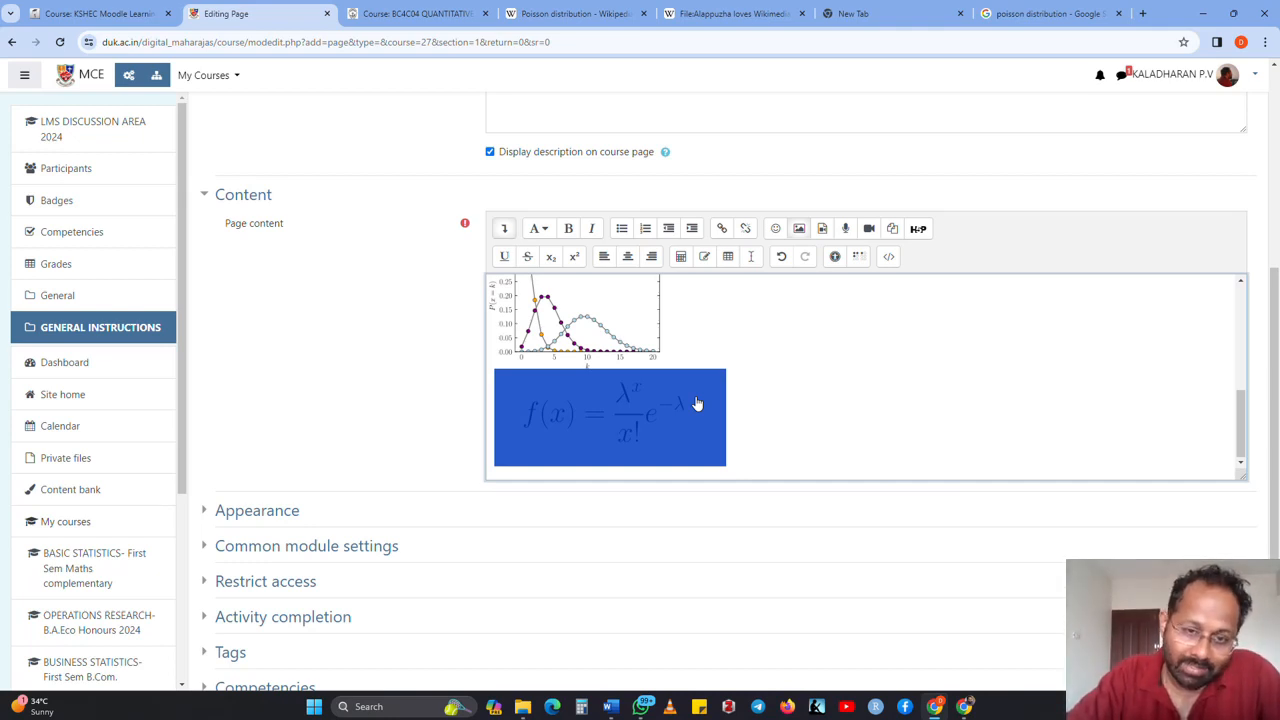
{"action": "left_click", "coordinate": [800, 438]}
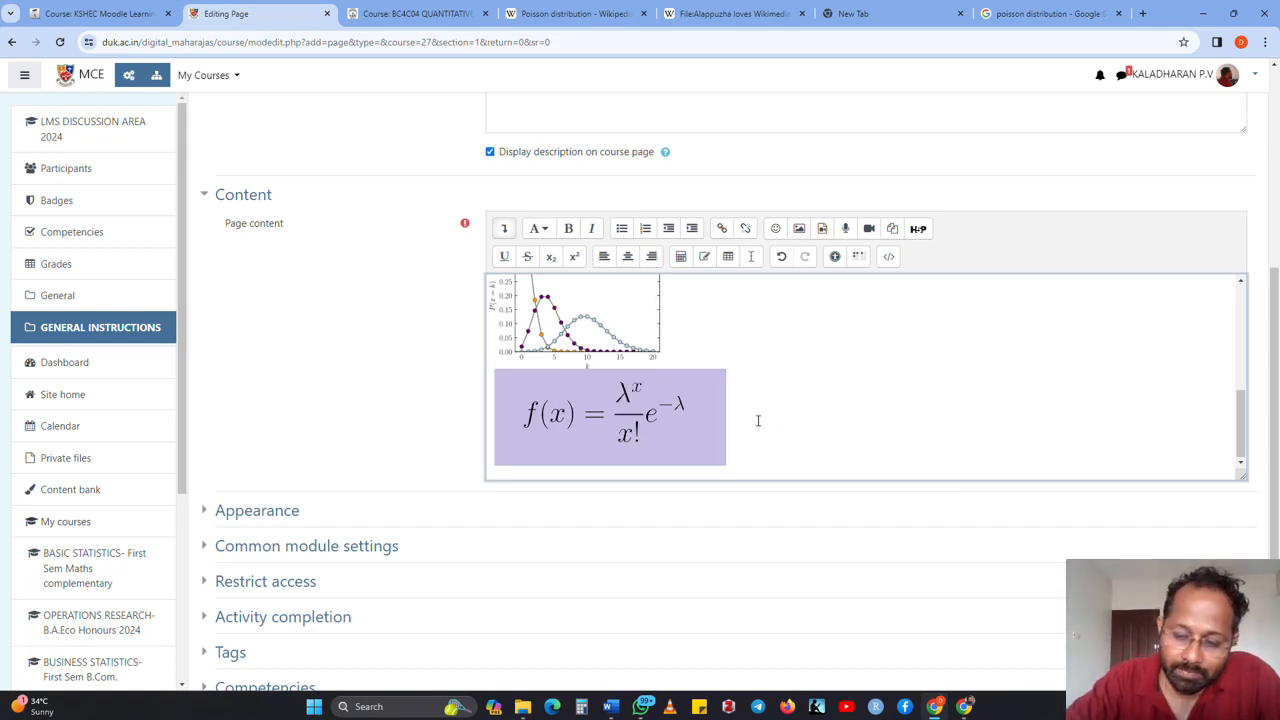
{"action": "key", "text": "Return"}
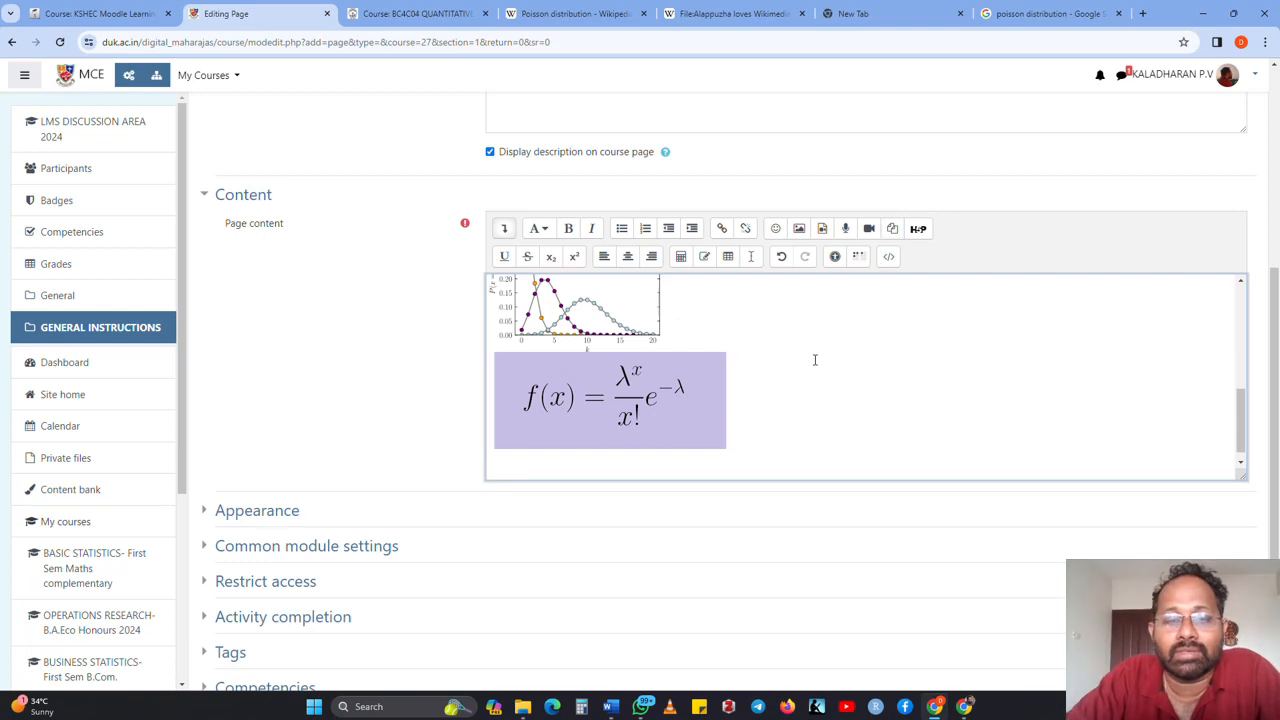
Step: Review the Page content from the title line down to the formula picture
{"action": "scroll", "coordinate": [815, 360], "scroll_direction": "up", "scroll_amount": 3}
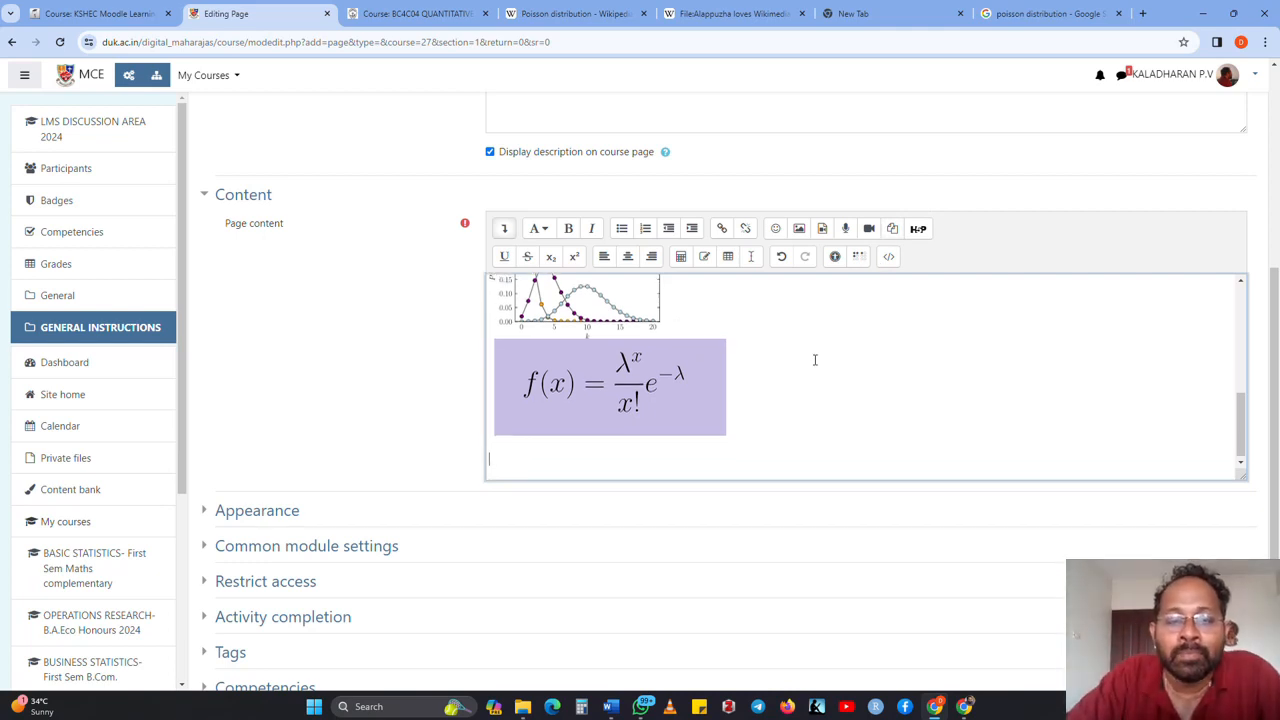
{"action": "scroll", "coordinate": [701, 360], "scroll_direction": "down", "scroll_amount": 5}
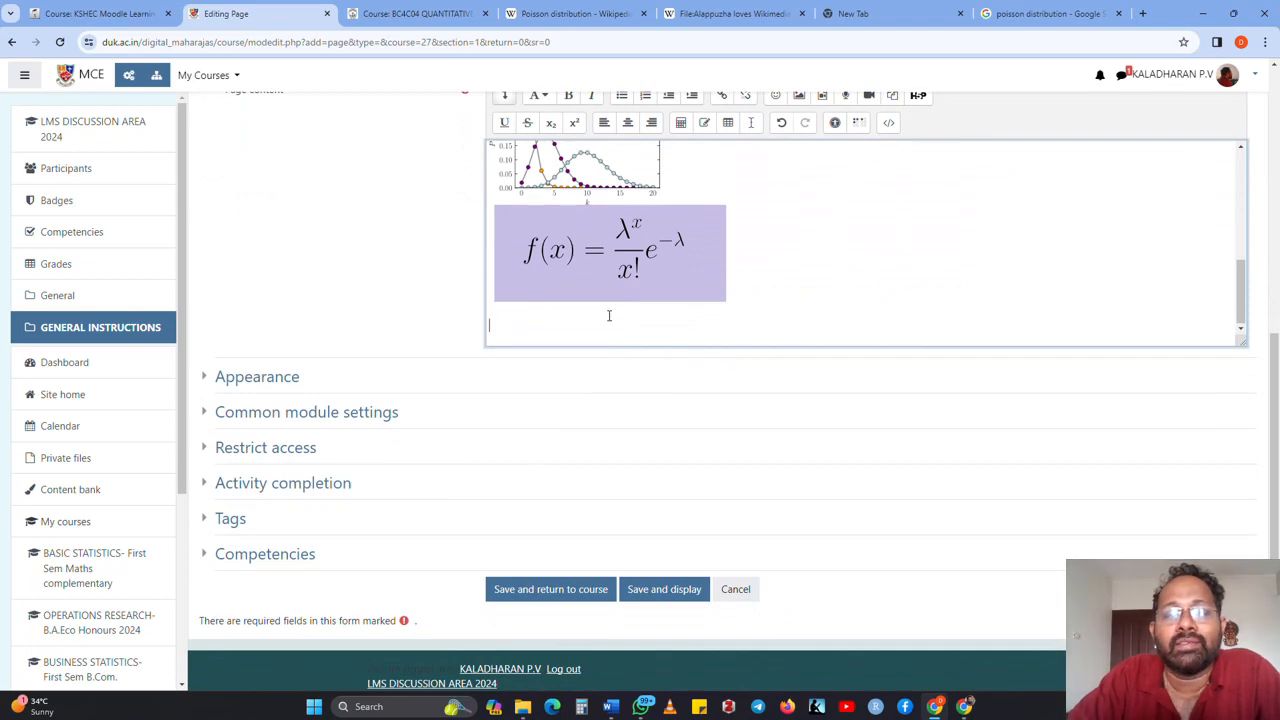
{"action": "scroll", "coordinate": [608, 315], "scroll_direction": "up", "scroll_amount": 10}
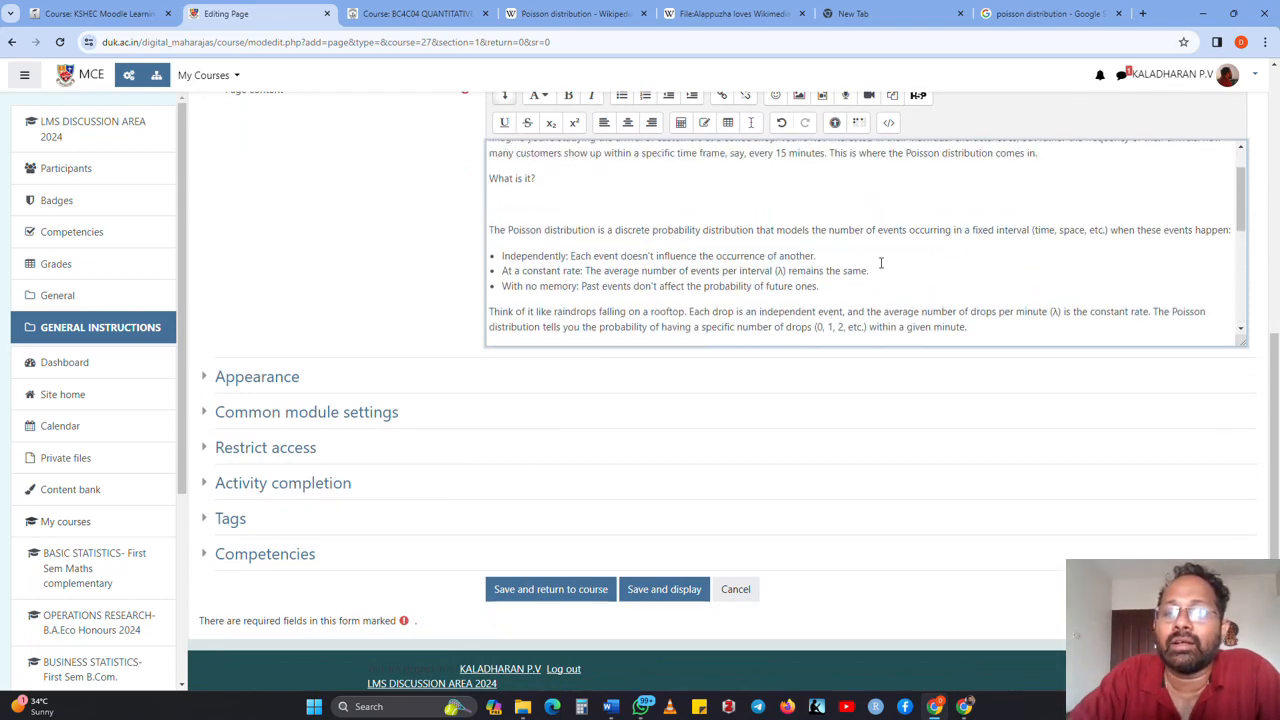
{"action": "scroll", "coordinate": [1005, 165], "scroll_direction": "up", "scroll_amount": 2}
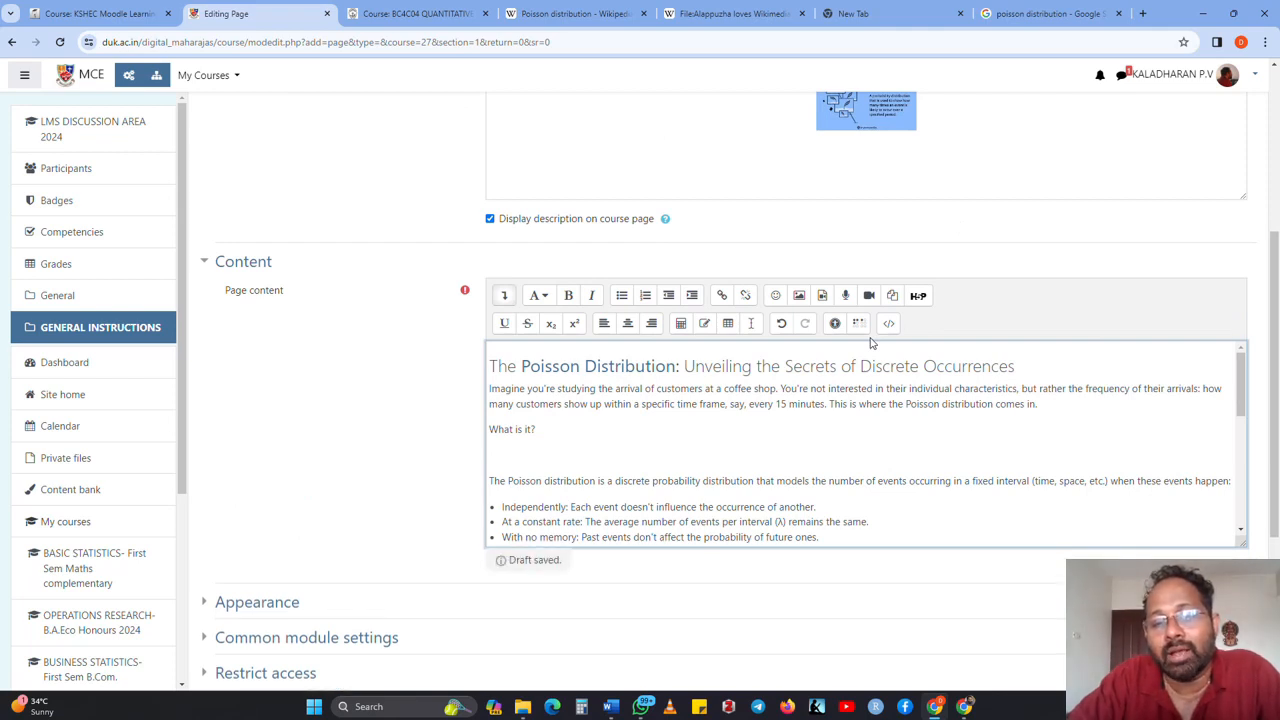
{"action": "scroll", "coordinate": [715, 354], "scroll_direction": "down", "scroll_amount": 10}
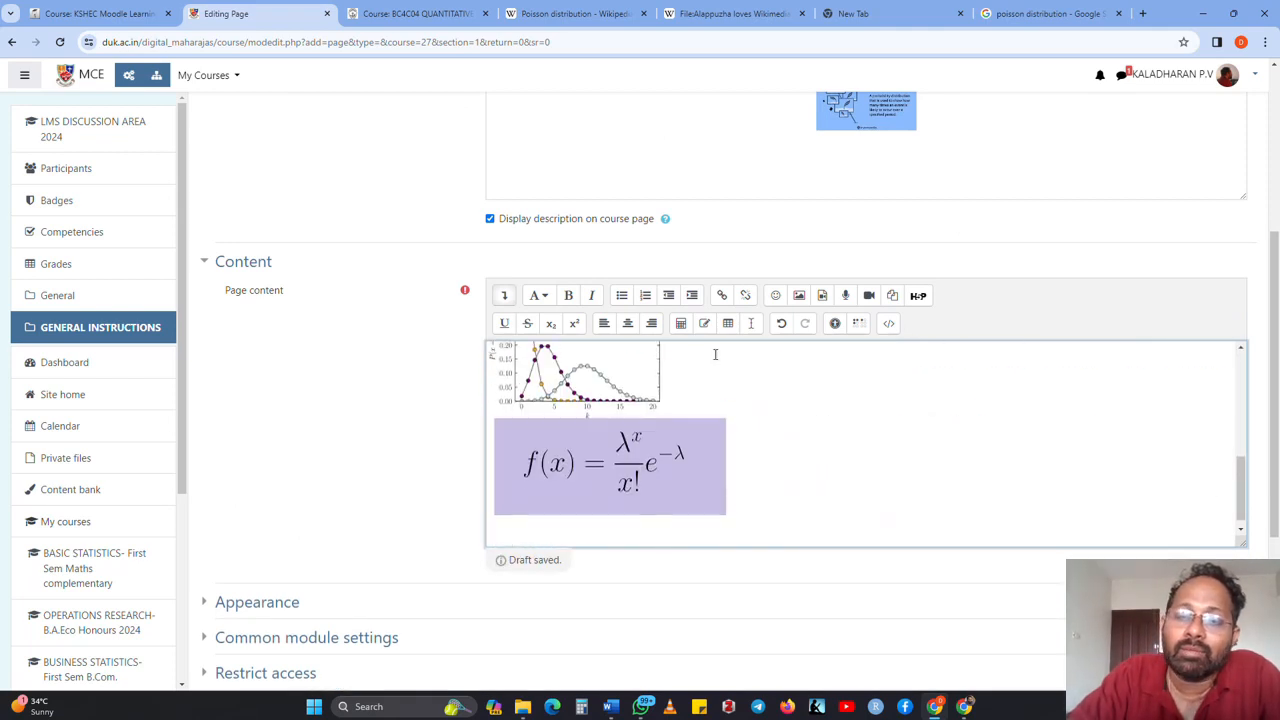
Step: Examine the video recording option for the end of the Page content and close it without recording
{"action": "left_click", "coordinate": [523, 527]}
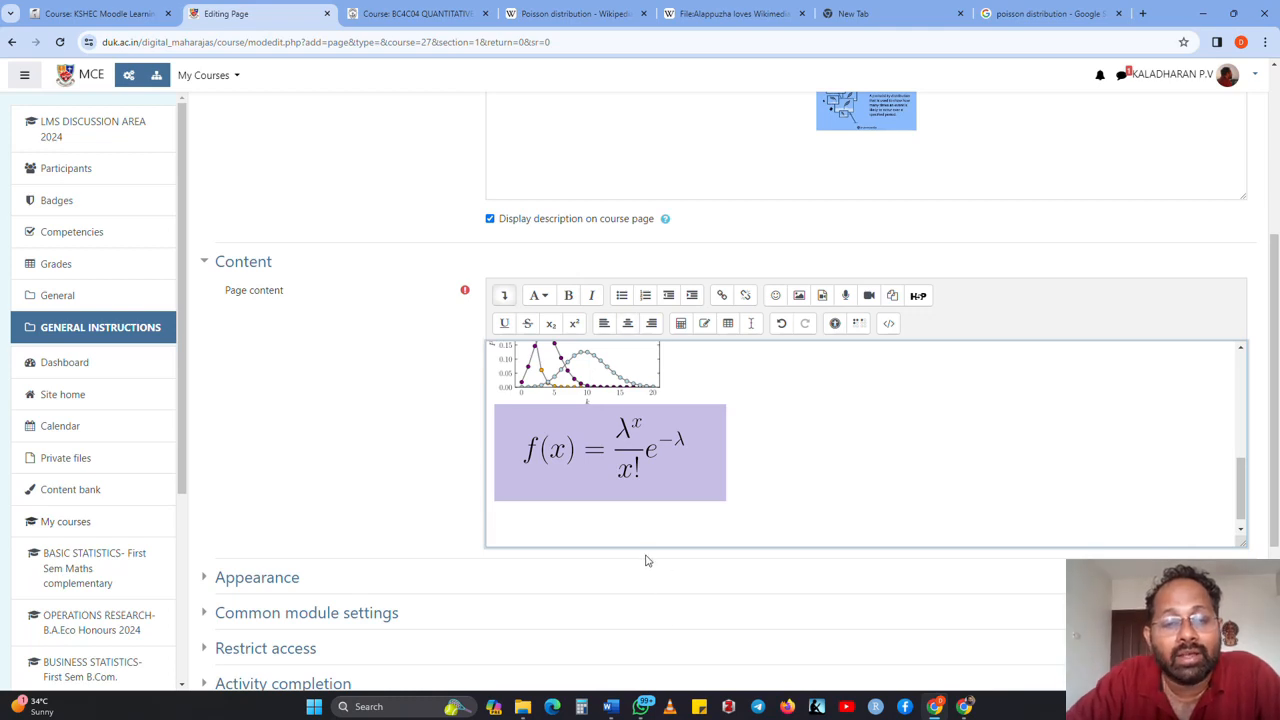
{"action": "scroll", "coordinate": [627, 522], "scroll_direction": "down", "scroll_amount": 1}
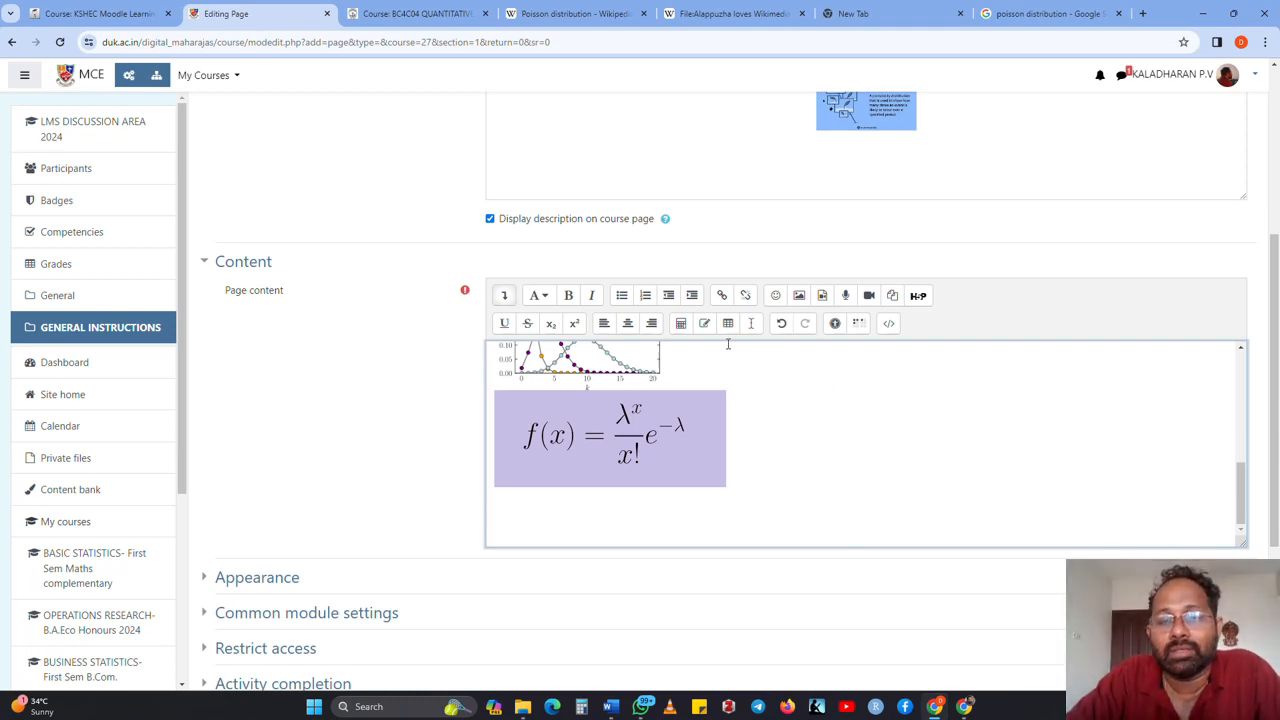
{"action": "left_click", "coordinate": [870, 298]}
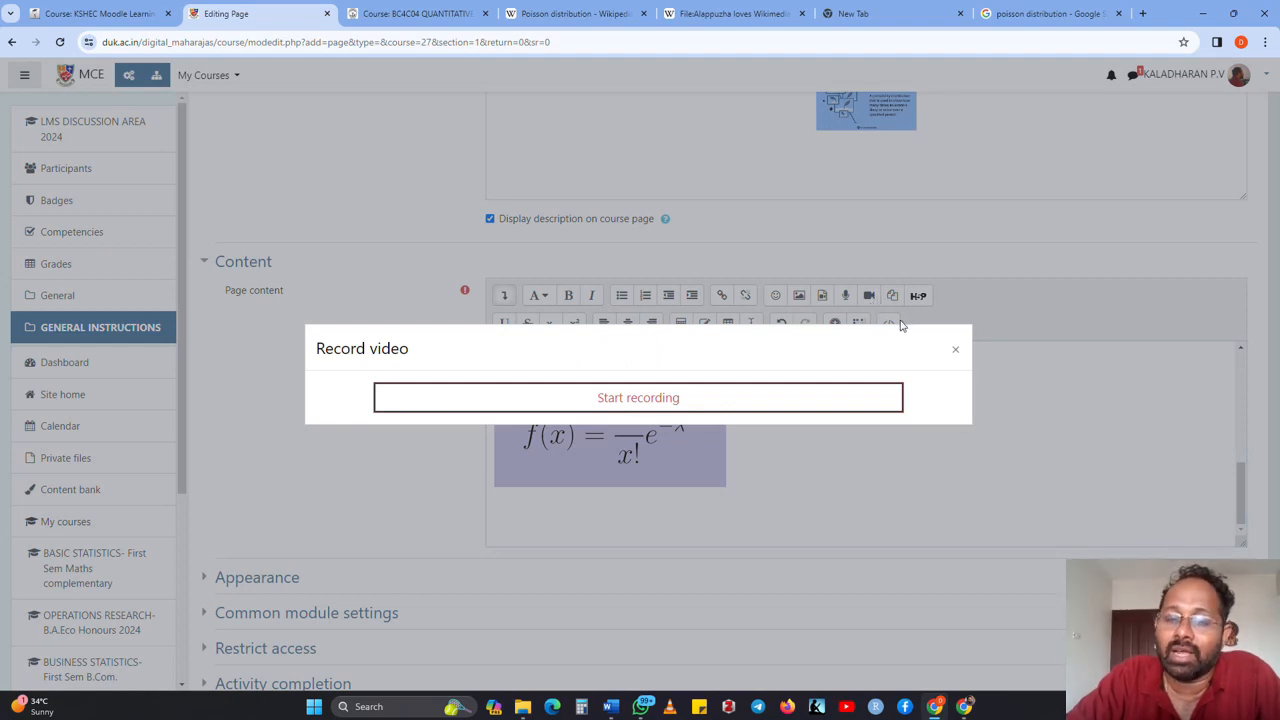
{"action": "left_click", "coordinate": [955, 353]}
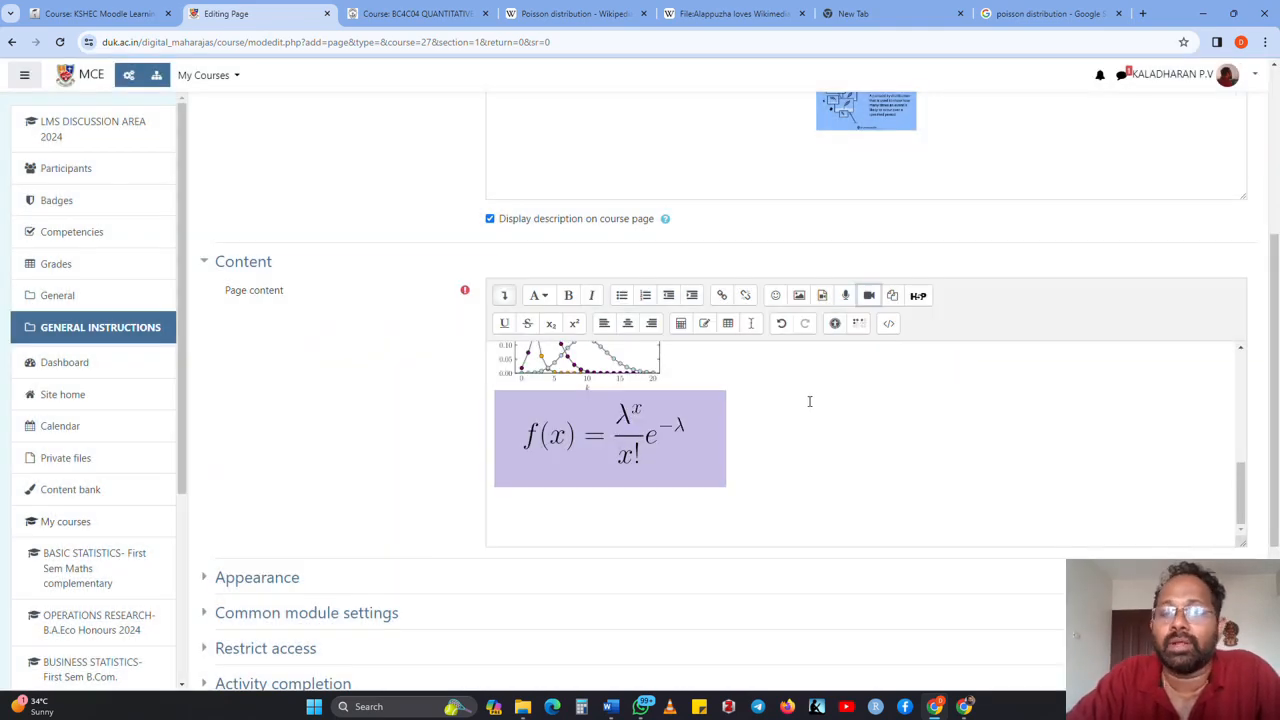
Step: Save the Page, return to the course and open the Poisson Distribution resource under GENERAL INSTRUCTIONS
{"action": "scroll", "coordinate": [810, 401], "scroll_direction": "down", "scroll_amount": 3}
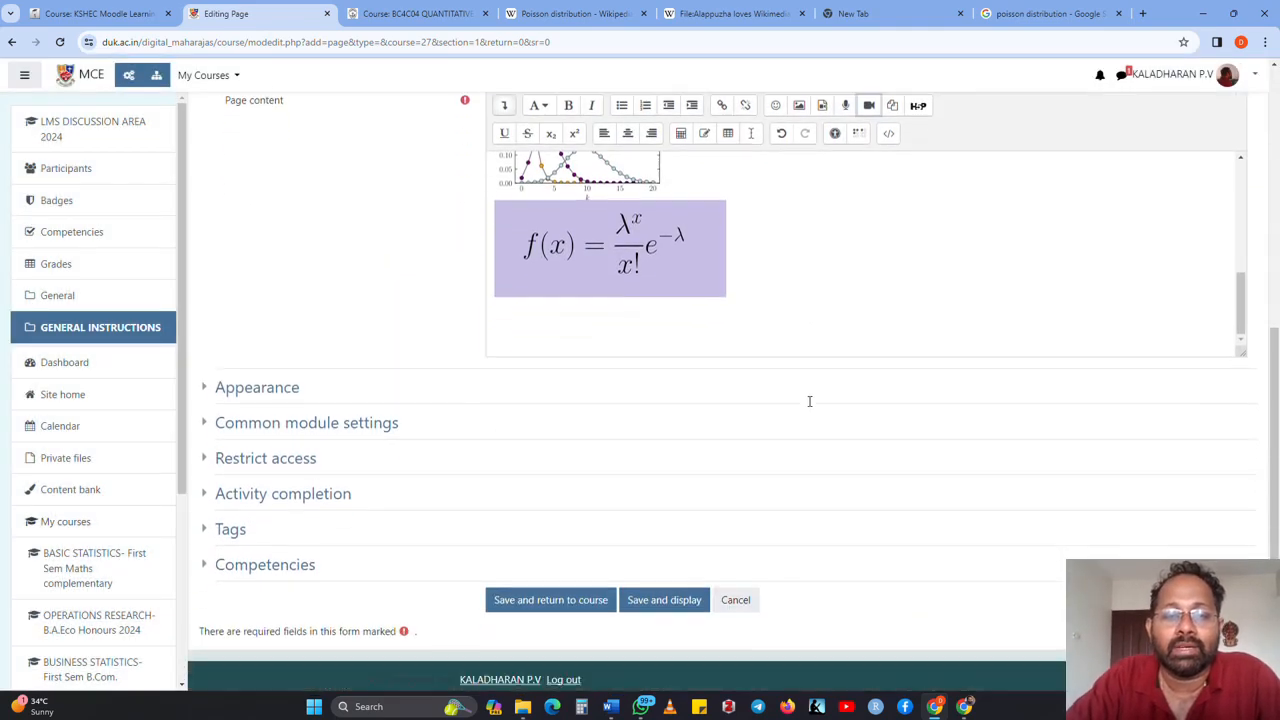
{"action": "left_click", "coordinate": [568, 593]}
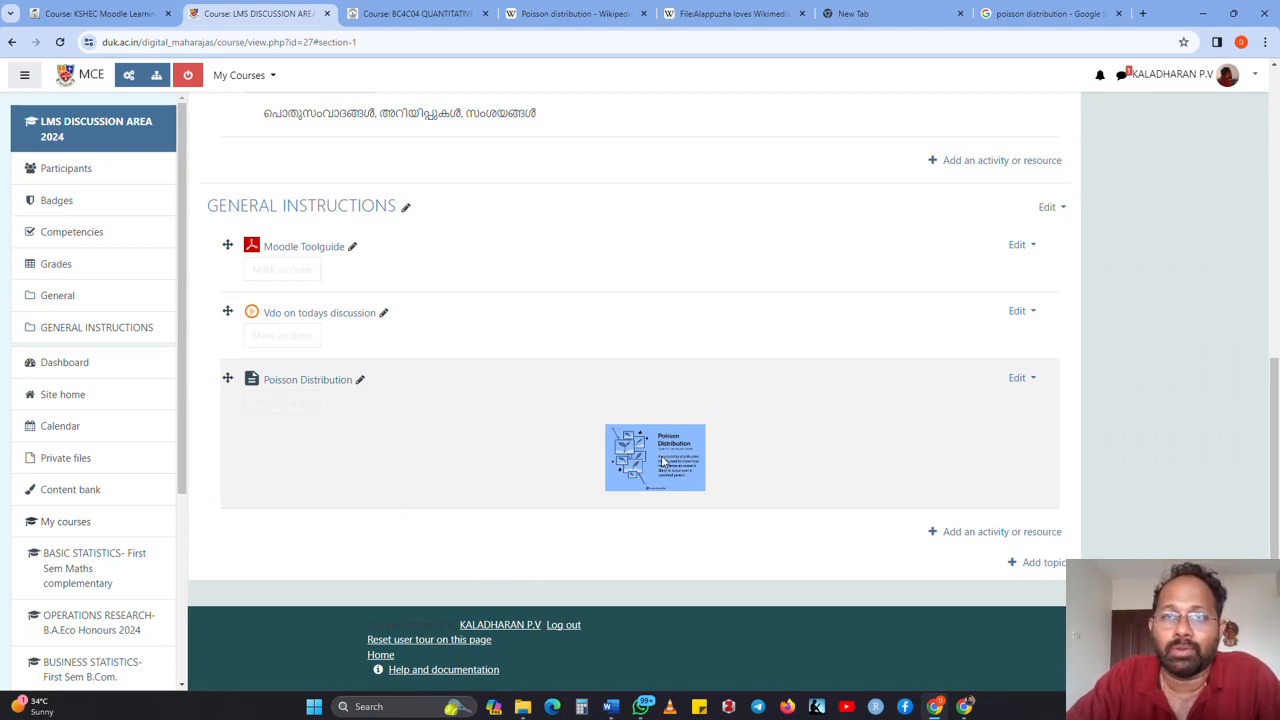
{"action": "left_click", "coordinate": [329, 388]}
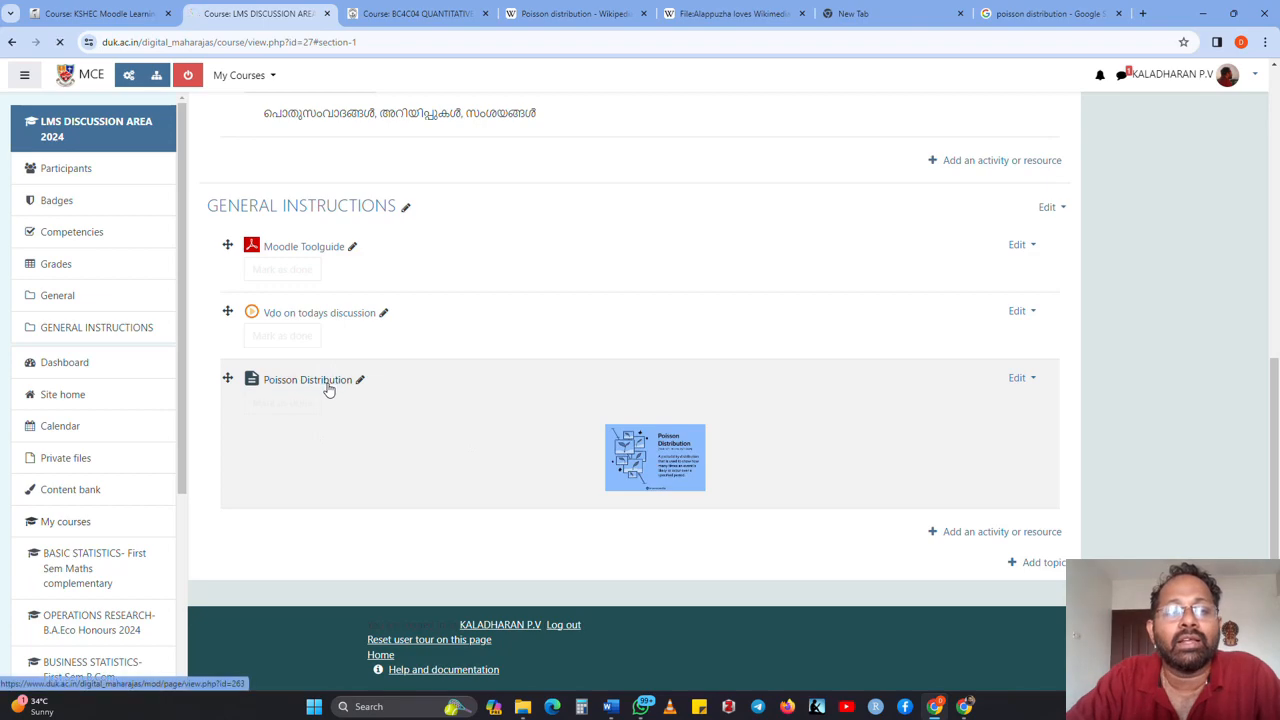
Step: Check the published Poisson Distribution page's pictures and test its title's Wikipedia link, returning to the page
{"action": "scroll", "coordinate": [335, 384], "scroll_direction": "down", "scroll_amount": 10}
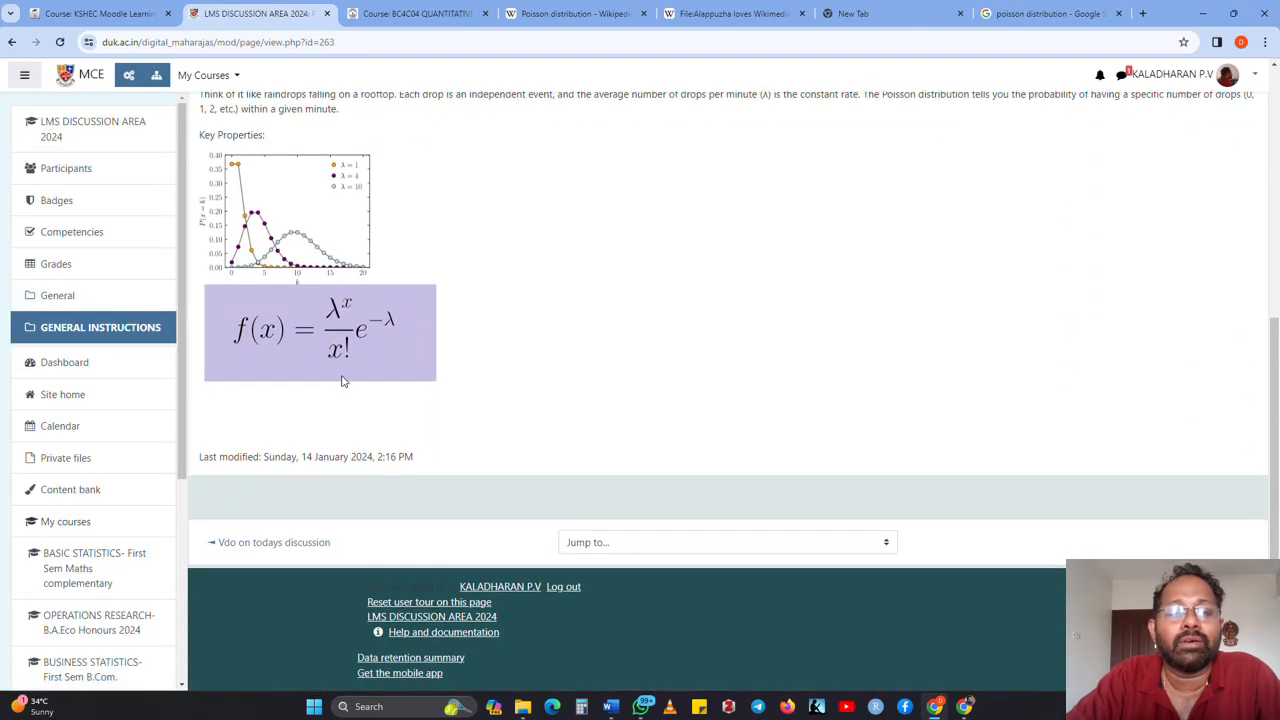
{"action": "scroll", "coordinate": [335, 370], "scroll_direction": "up", "scroll_amount": 5}
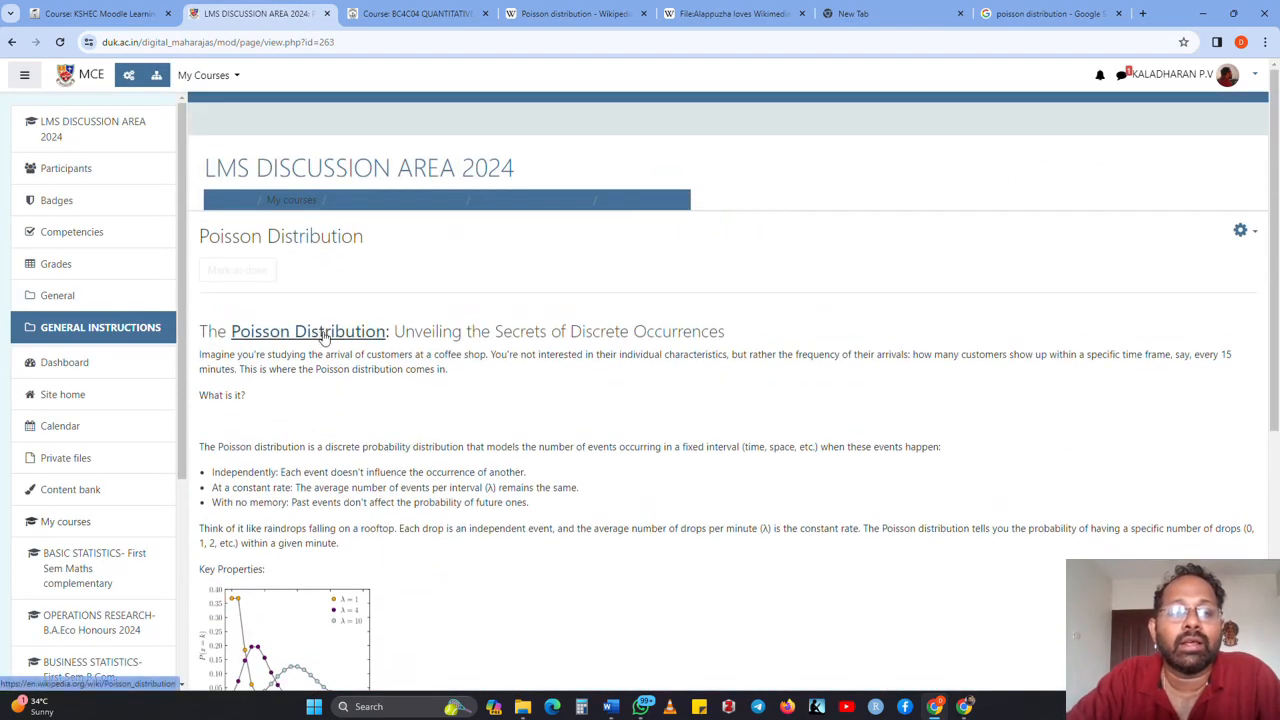
{"action": "left_click", "coordinate": [324, 338]}
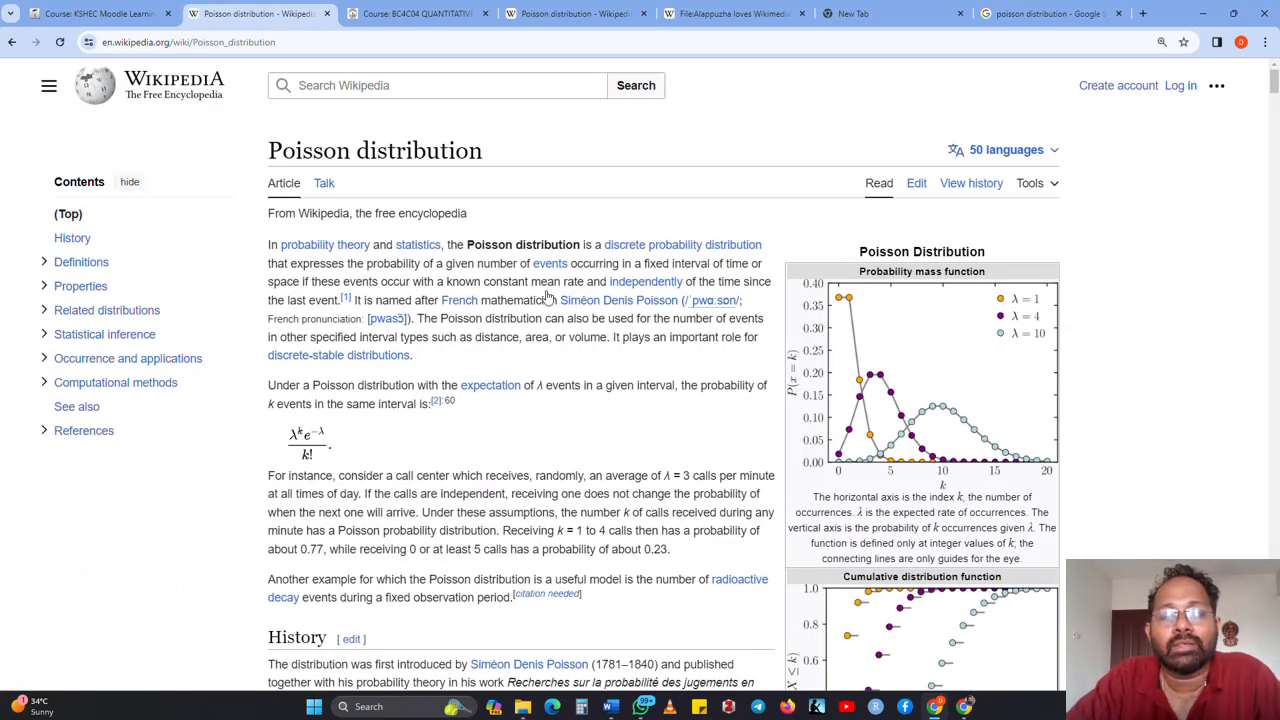
{"action": "left_click", "coordinate": [12, 42]}
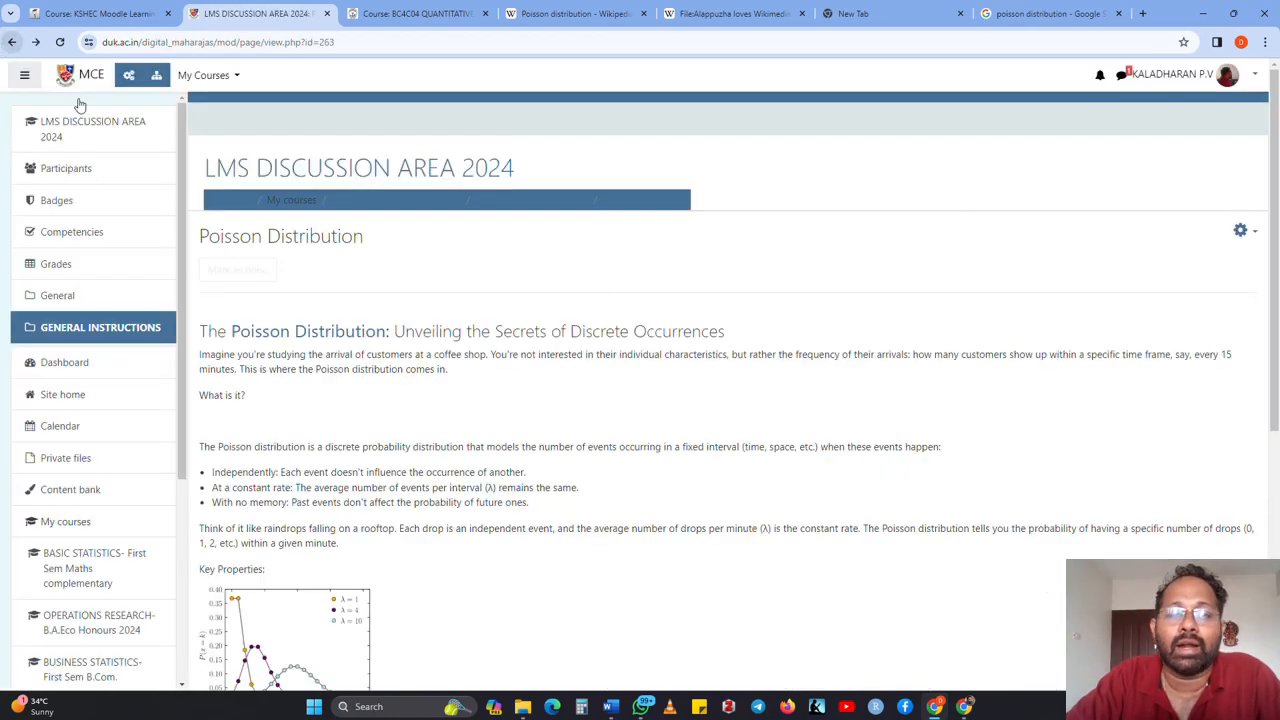
{"action": "scroll", "coordinate": [452, 333], "scroll_direction": "down", "scroll_amount": 5}
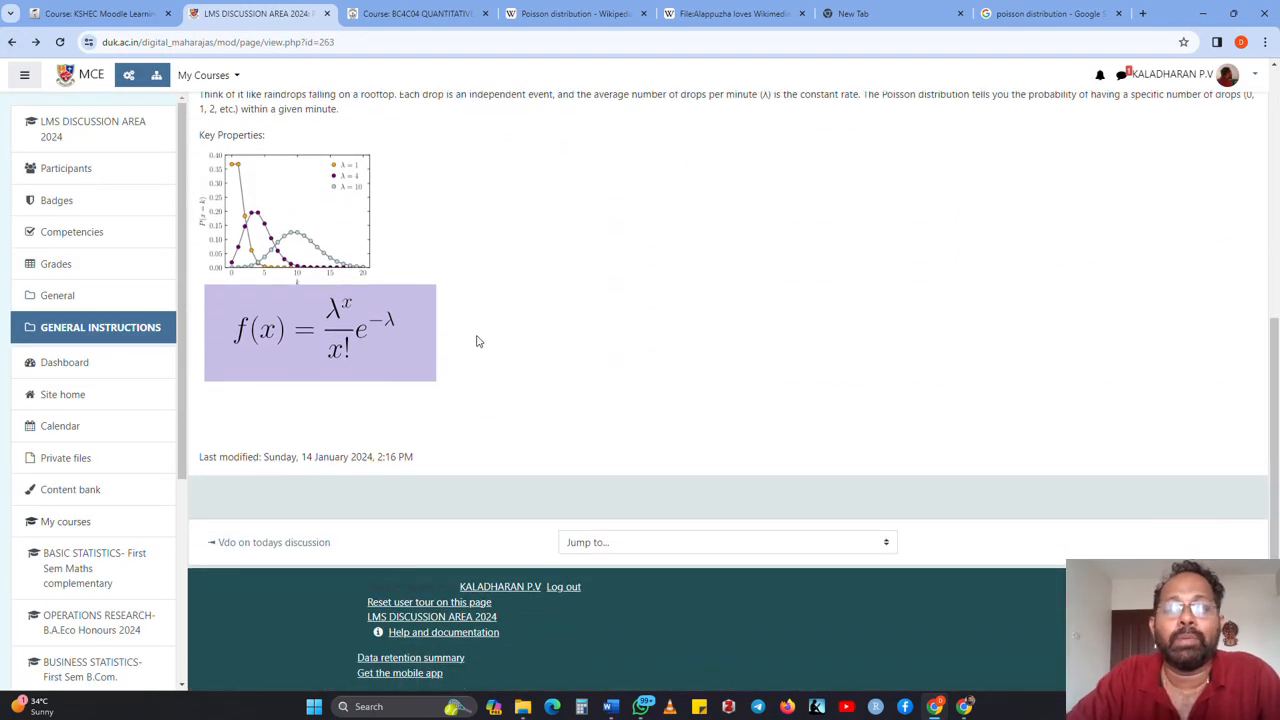